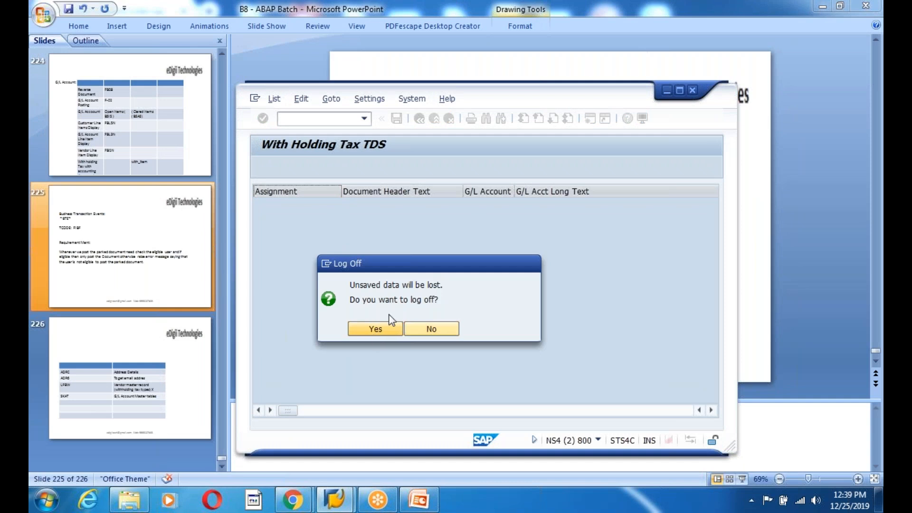
- Open the SAP ECC connection from SAP Logon
click(337, 499)
click(235, 166)
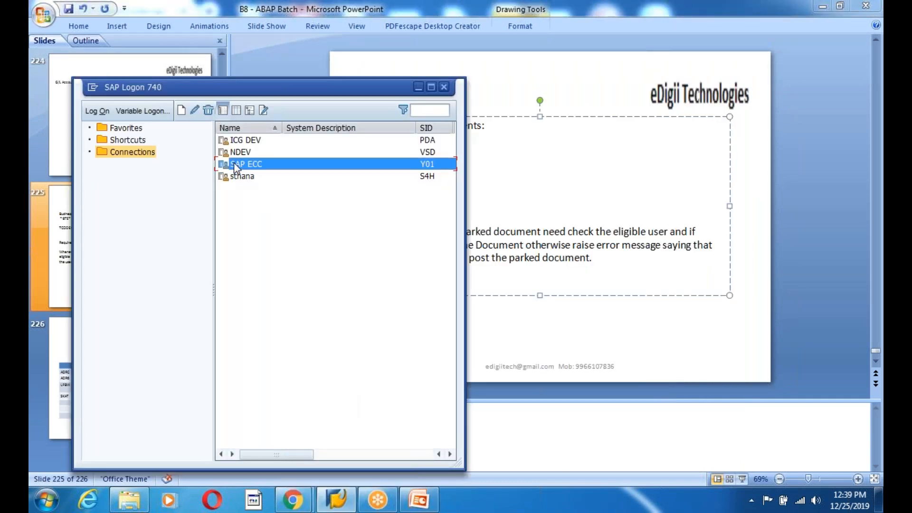
double_click(235, 165)
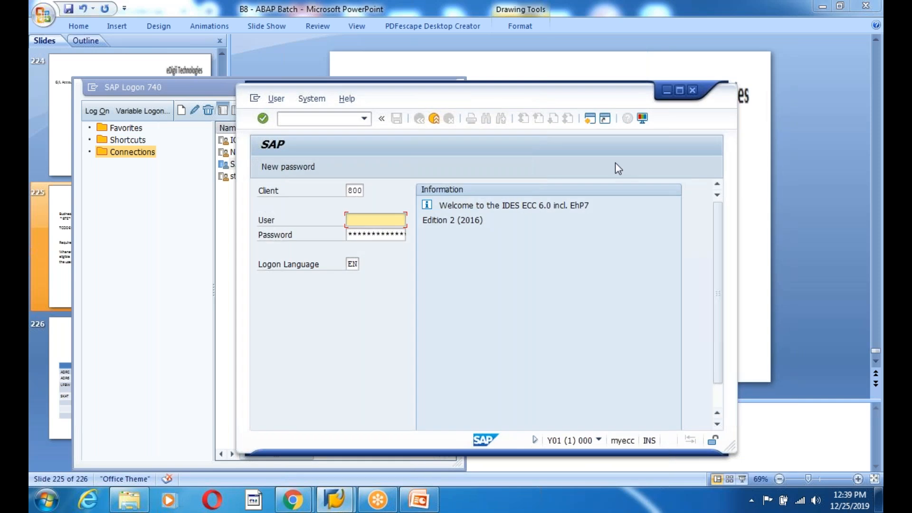
- Log on with the user ID and password, continuing without ending the other existing logons
click(679, 91)
text(sap)
key(Down)
key(Tab)
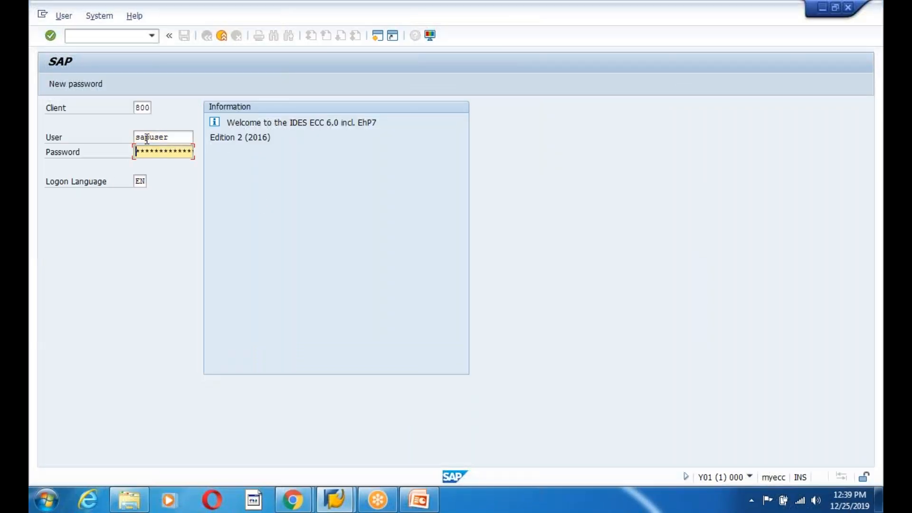
text(**********)
key(Return)
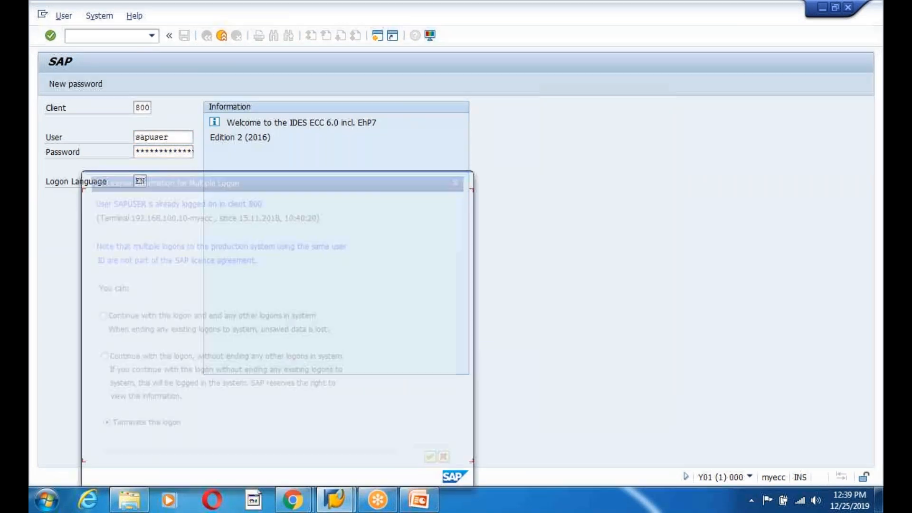
click(90, 363)
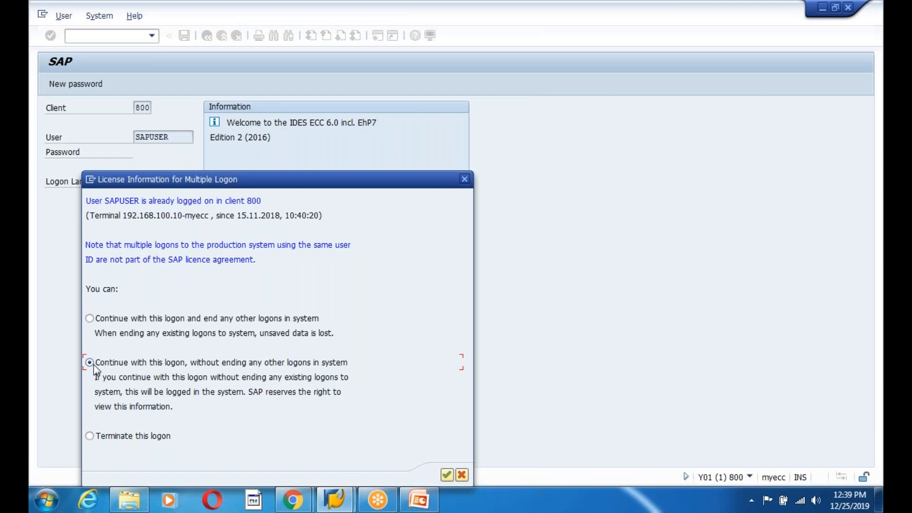
key(Return)
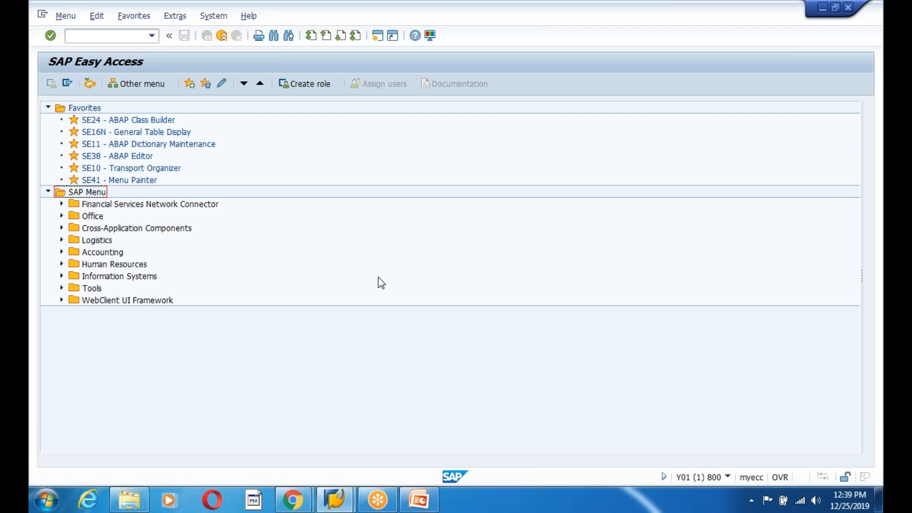
- Review the presentation slides on the BTE requirement and the parked-document transaction codes
click(419, 500)
drag(593, 258, 335, 227)
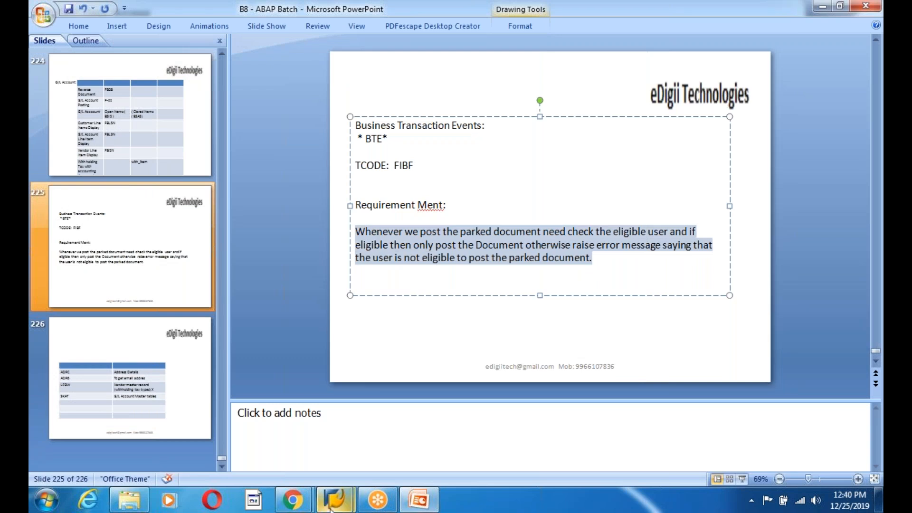
click(126, 169)
click(130, 266)
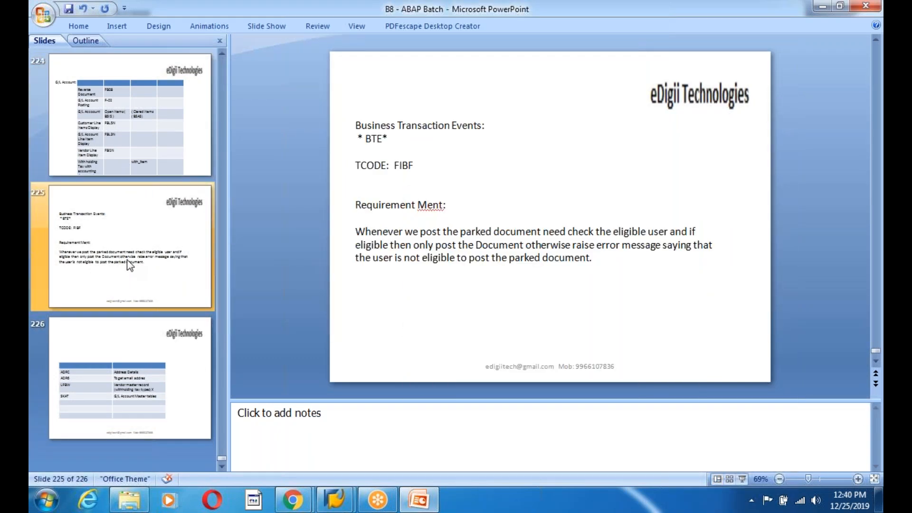
click(145, 165)
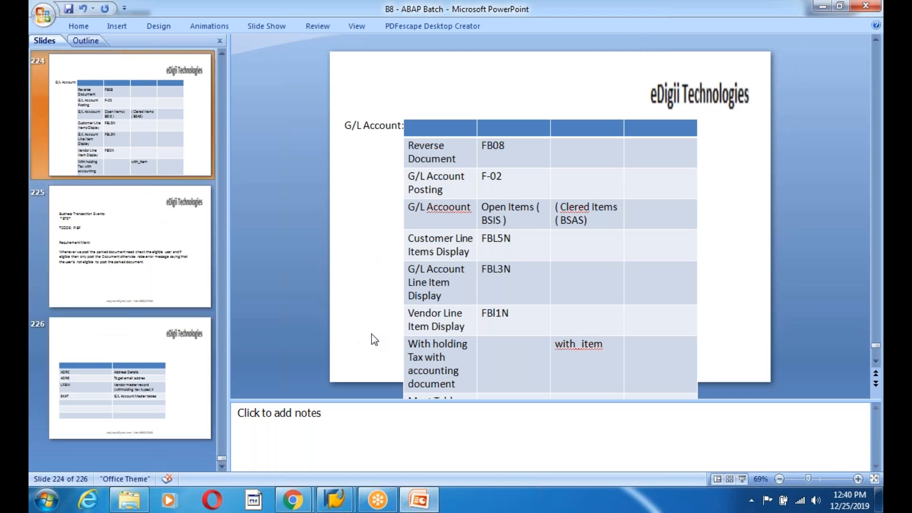
click(118, 400)
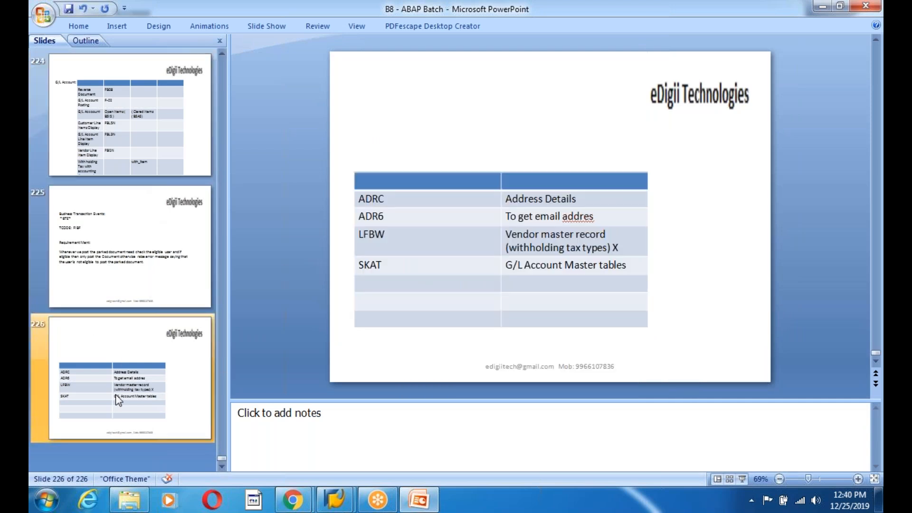
click(116, 281)
click(124, 167)
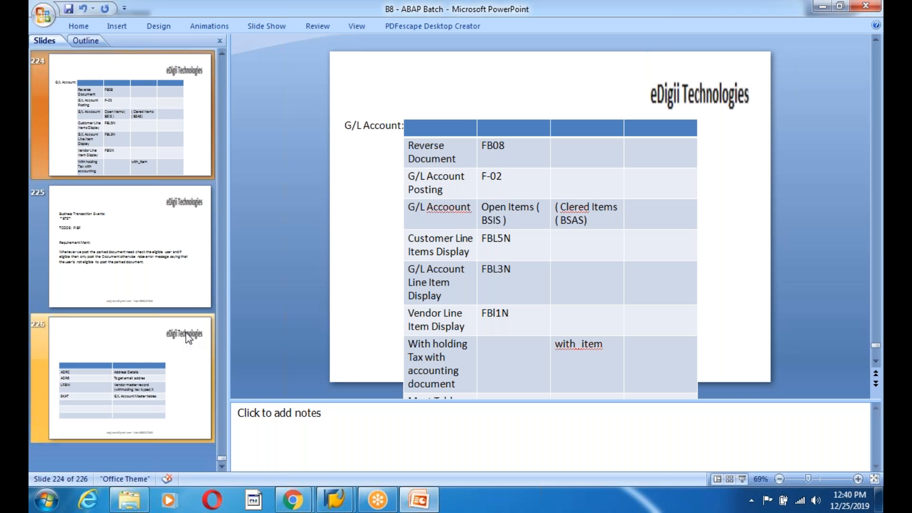
scroll(147, 298, up, 1)
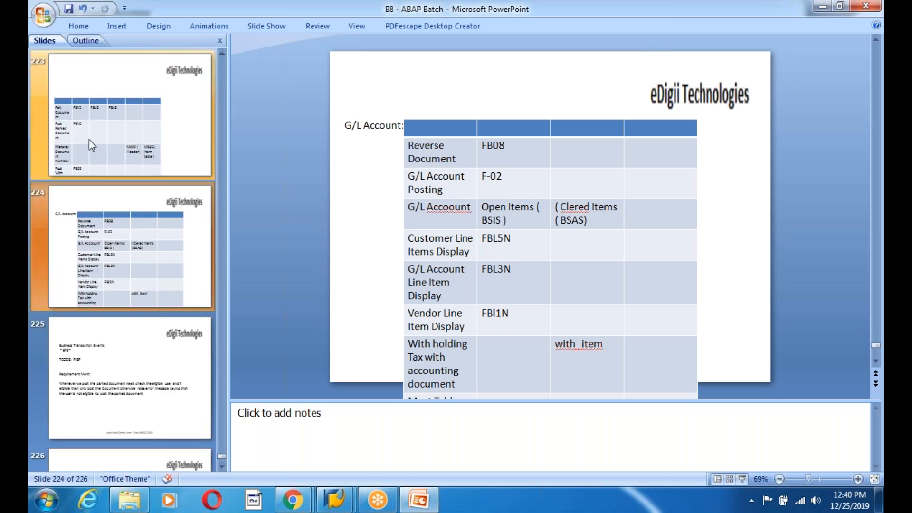
click(92, 145)
scroll(97, 200, up, 2)
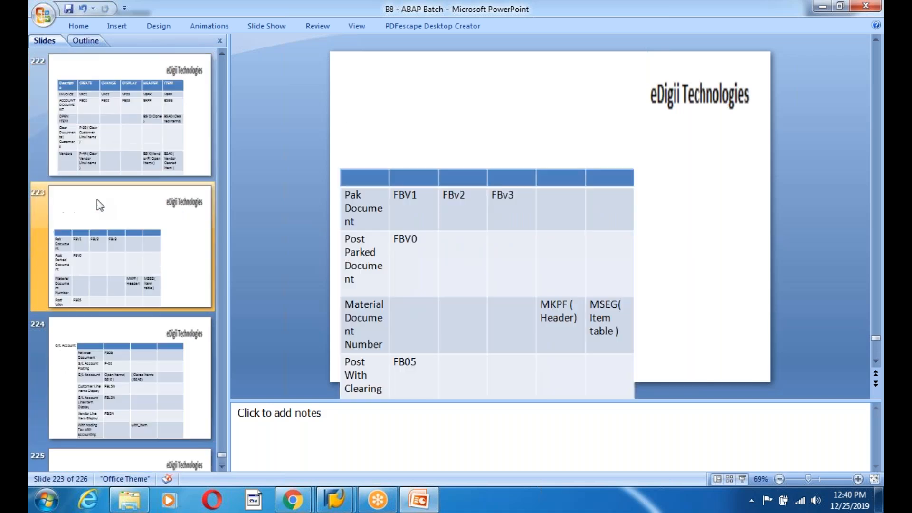
click(122, 258)
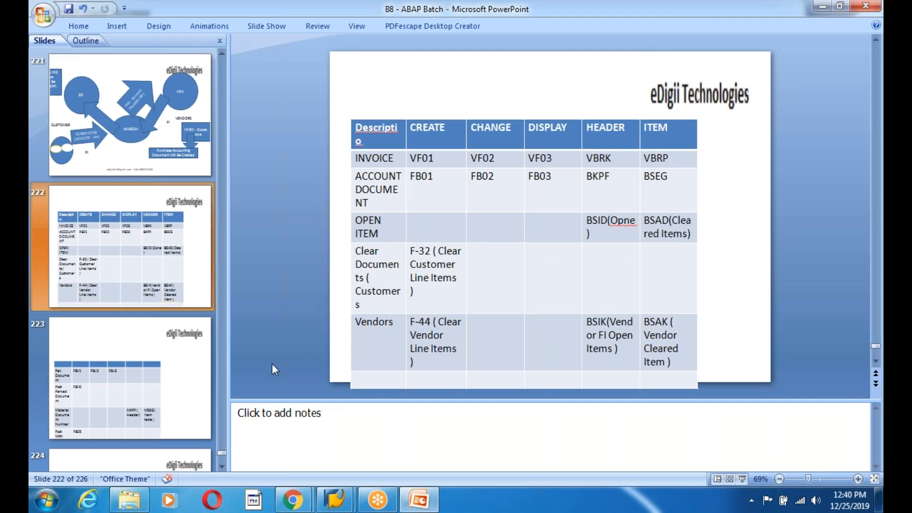
click(141, 369)
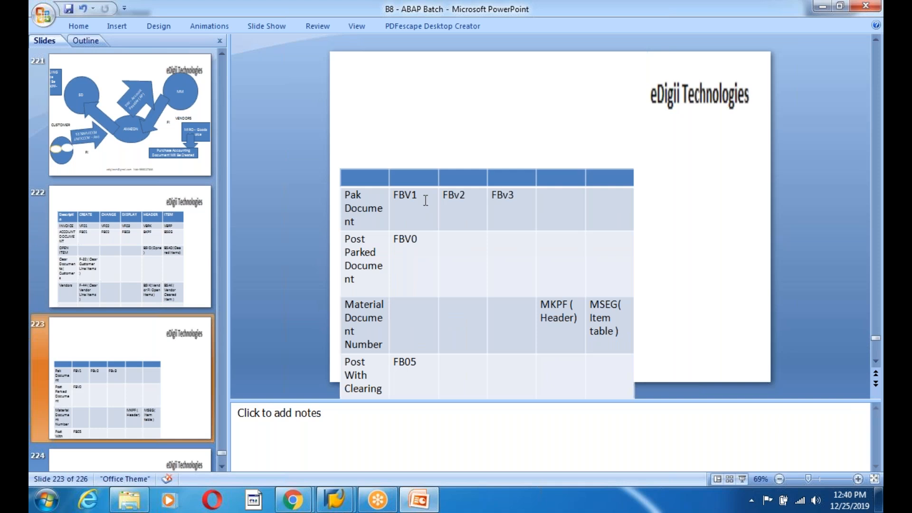
drag(425, 200, 393, 201)
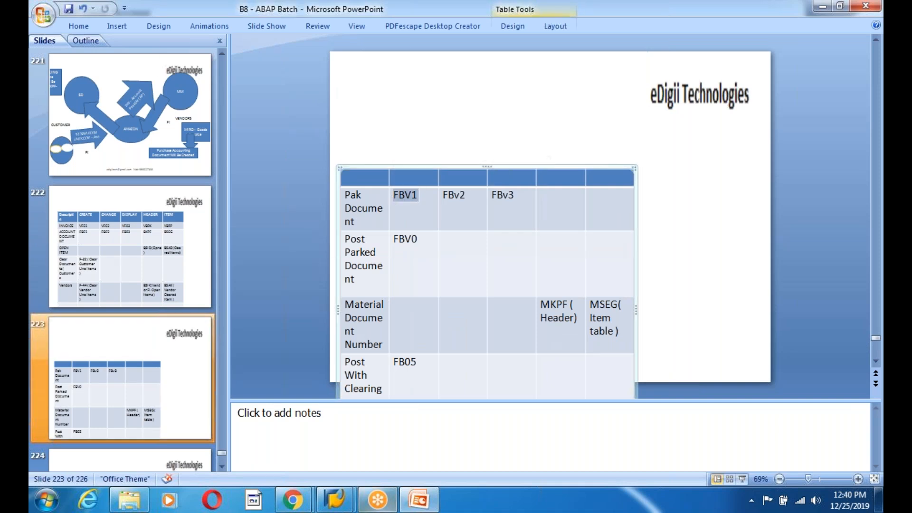
- Start transaction FBV1 to park a document
click(262, 430)
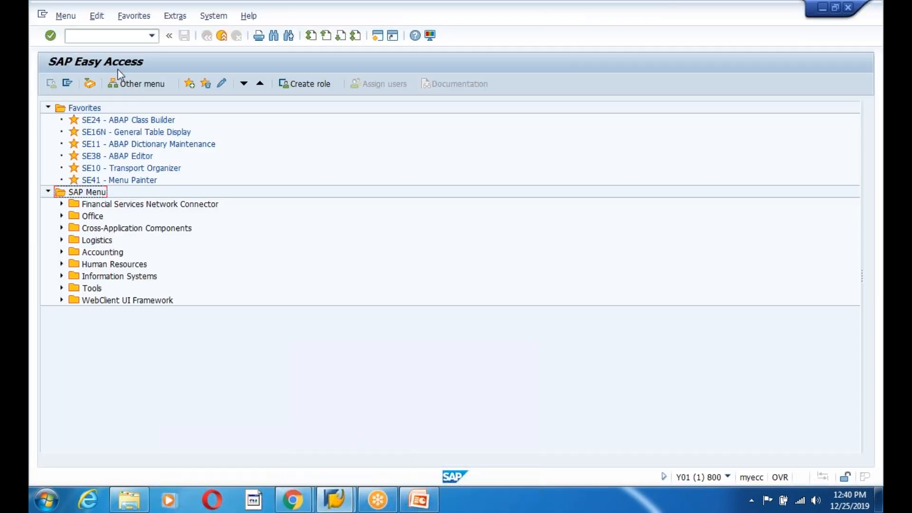
click(107, 36)
text(fbv1)
key(Return)
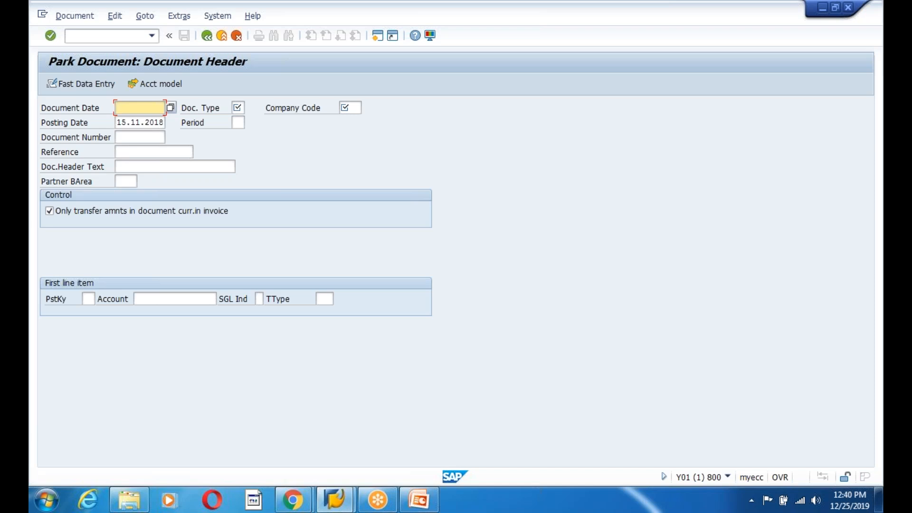
- Set the document date to 15.11.2018 and the document type to SA
key(F4)
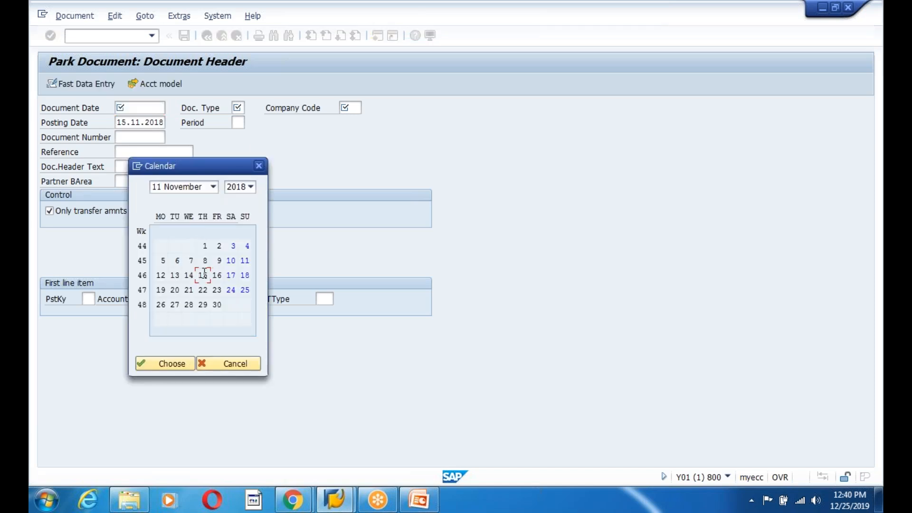
double_click(204, 275)
click(238, 108)
click(240, 131)
key(BackSpace)
key(BackSpace)
text(sa)
key(BackSpace)
key(BackSpace)
key(F4)
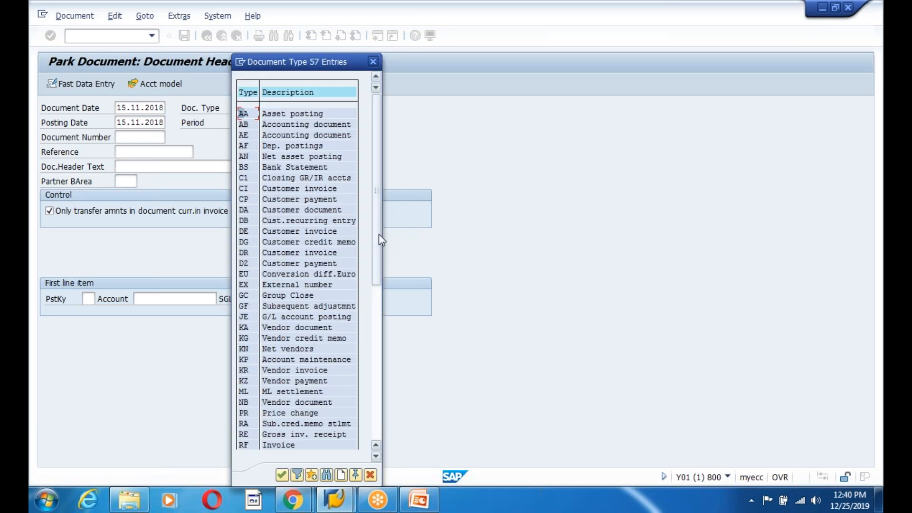
drag(374, 235, 390, 420)
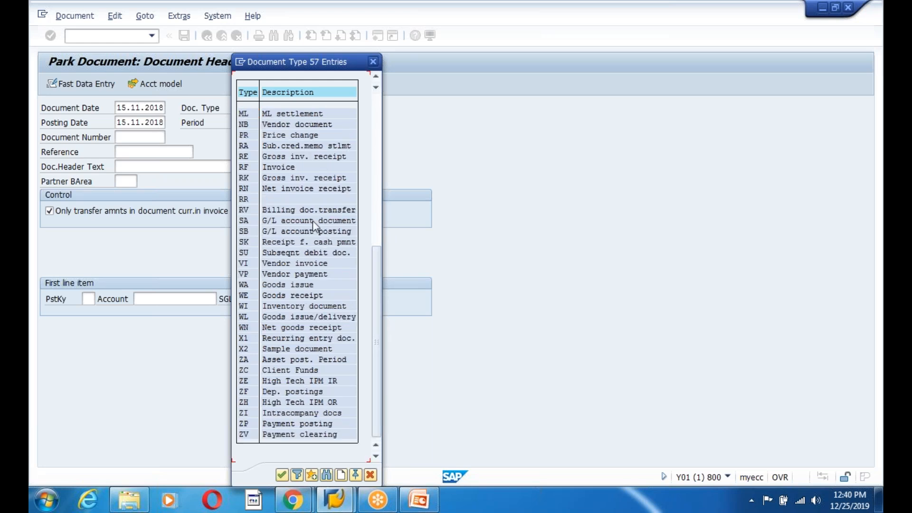
double_click(244, 221)
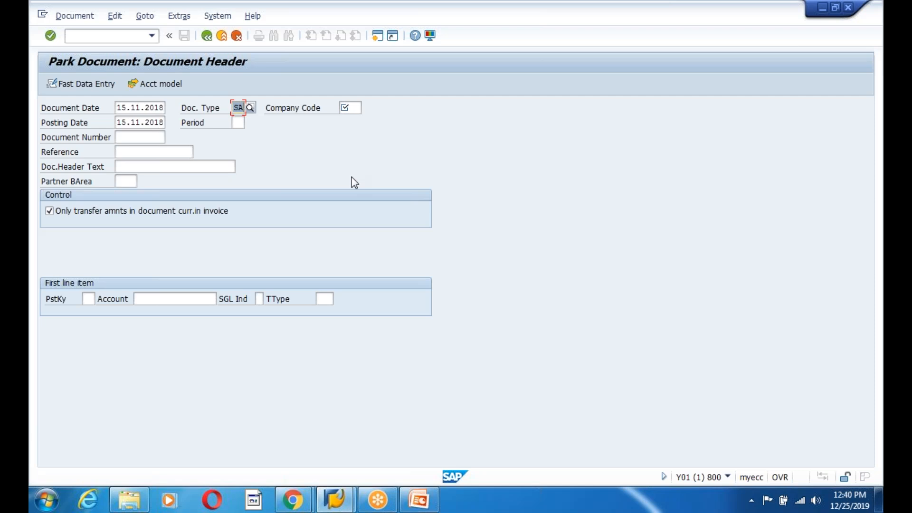
- Set the company code to 0001 and the period to 12
click(353, 108)
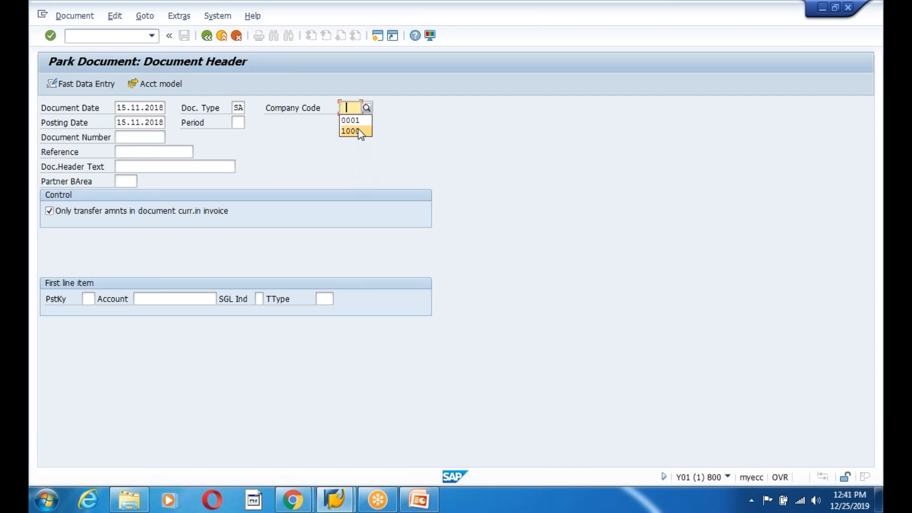
click(350, 121)
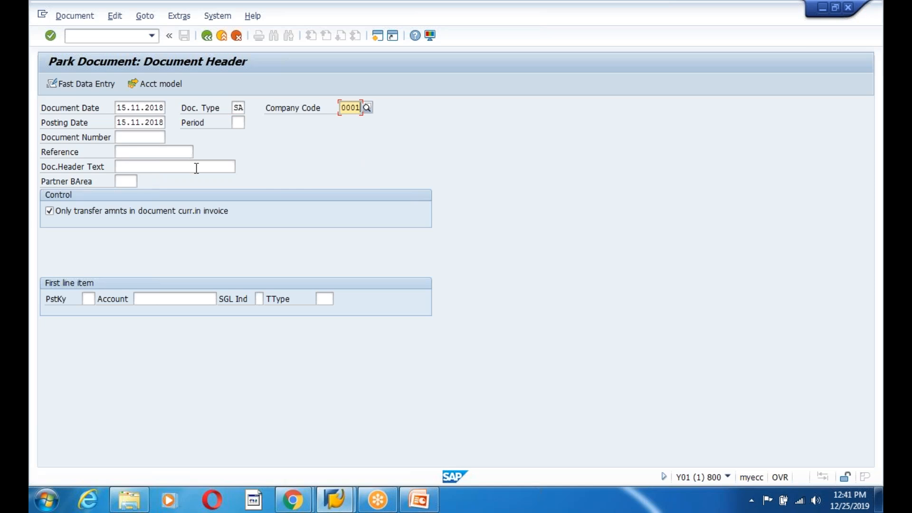
click(234, 125)
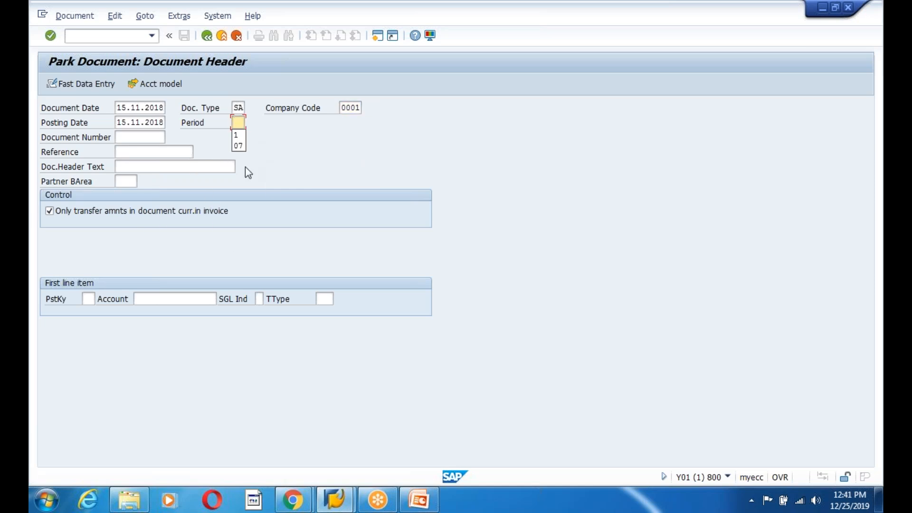
text(12)
- Enter the reference BTE Demo and posting key 40 for the first line item
click(129, 153)
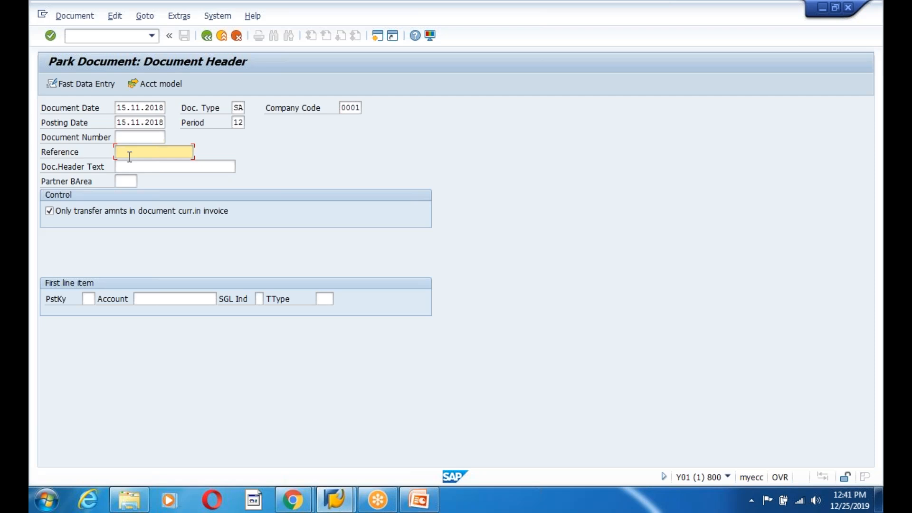
text(BTE- Demo)
click(94, 297)
text(40)
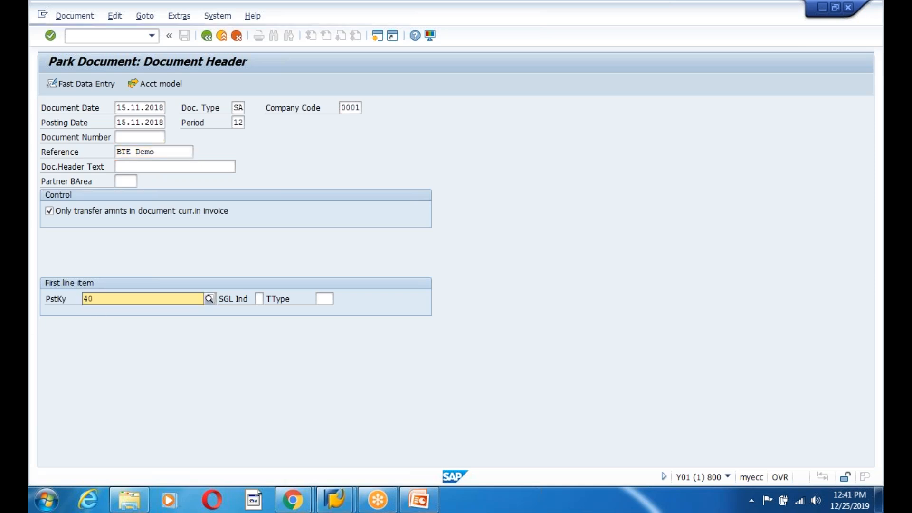
- Set the first line item account to 145099 and select the account number
click(101, 324)
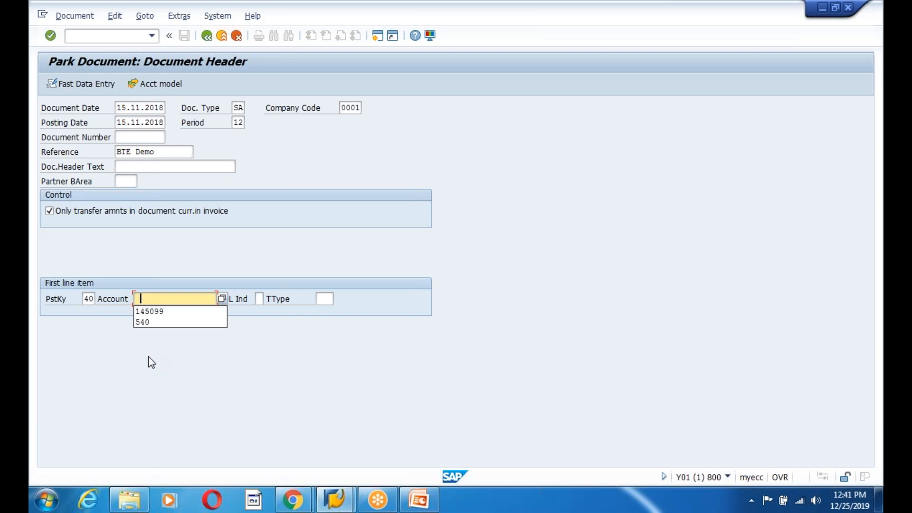
key(Down)
key(Return)
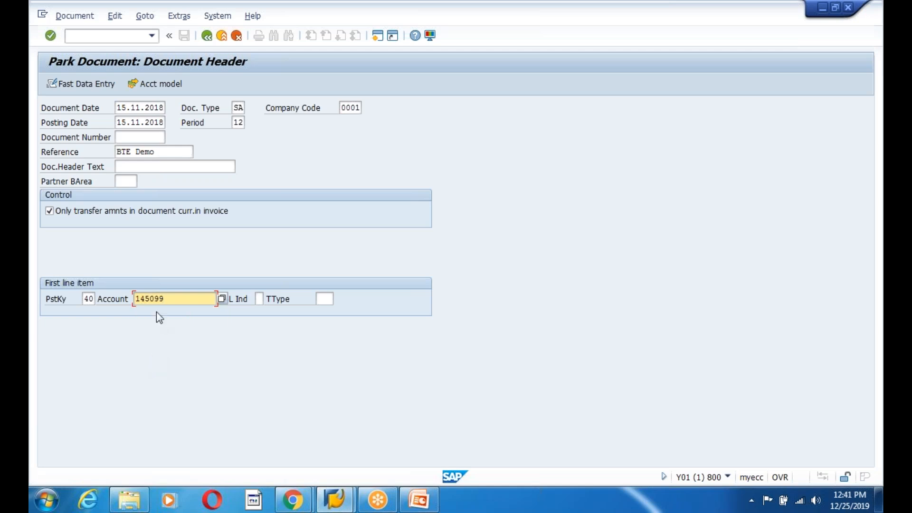
drag(168, 299, 141, 298)
click(136, 298)
drag(136, 298, 174, 298)
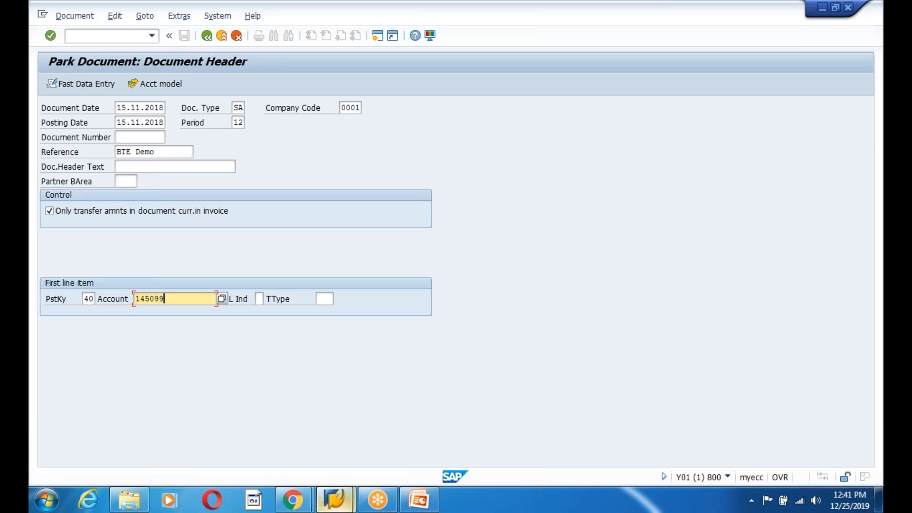
- Add a new slide at the end of the presentation
click(419, 500)
click(114, 389)
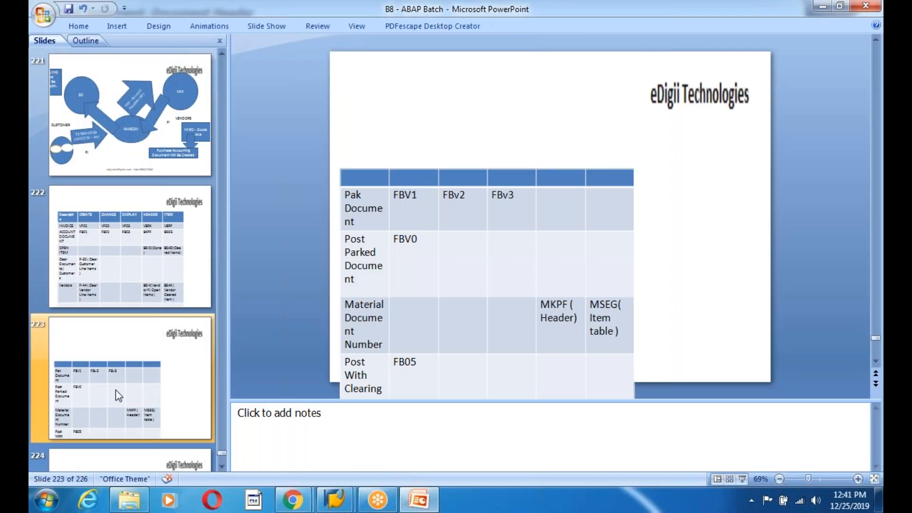
scroll(124, 399, down, 3)
right_click(125, 377)
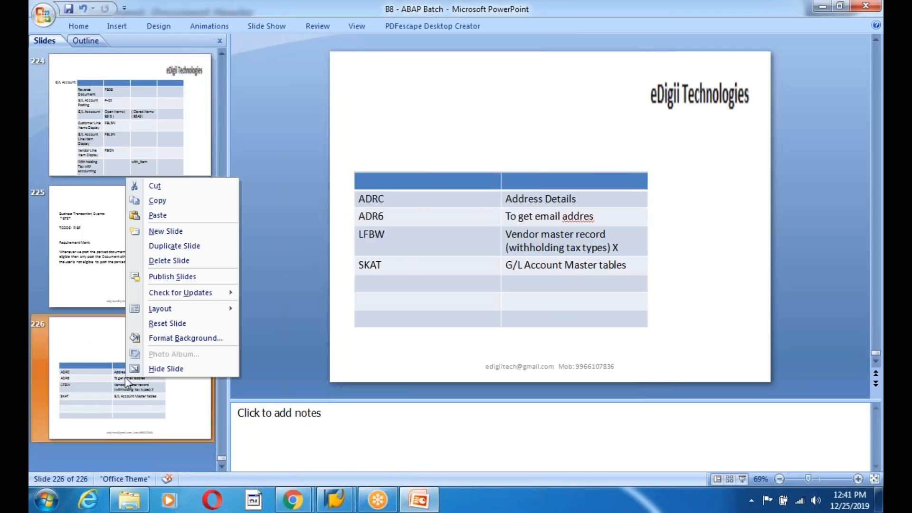
click(187, 230)
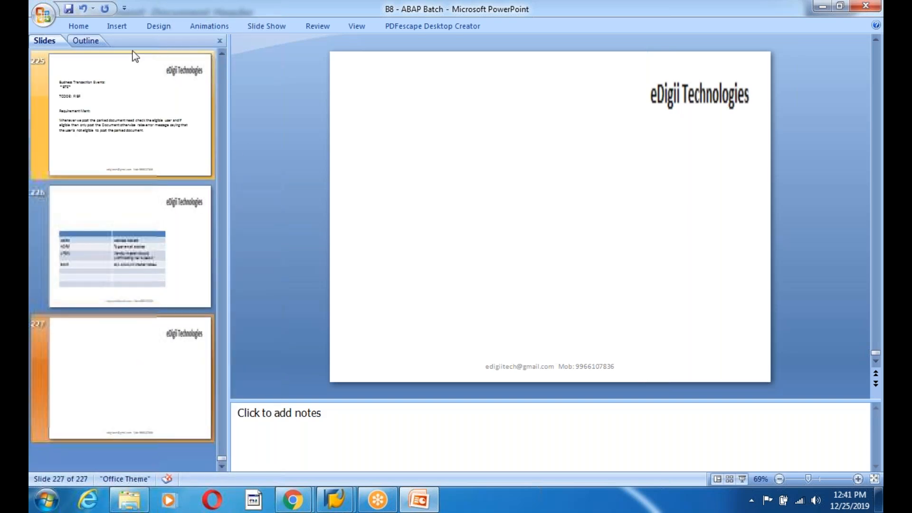
- Draw a text box across the top of the new slide
click(117, 30)
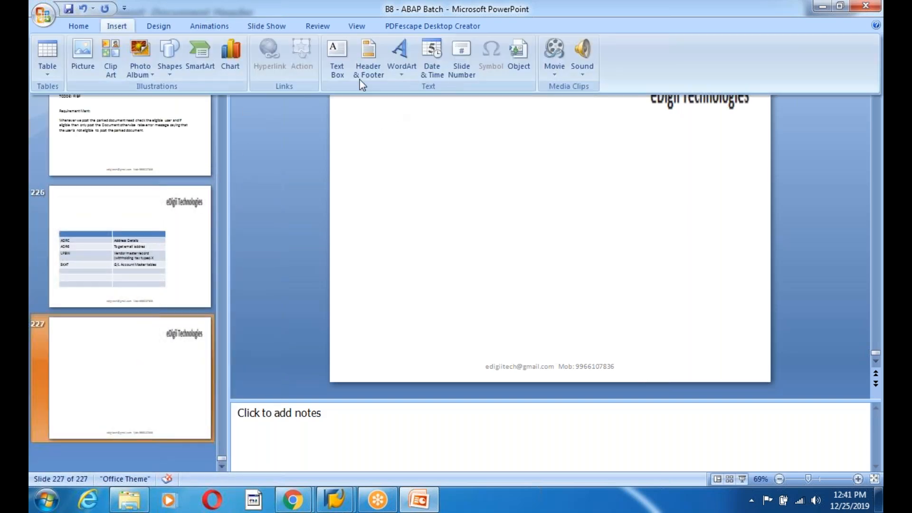
click(337, 53)
drag(365, 119, 651, 337)
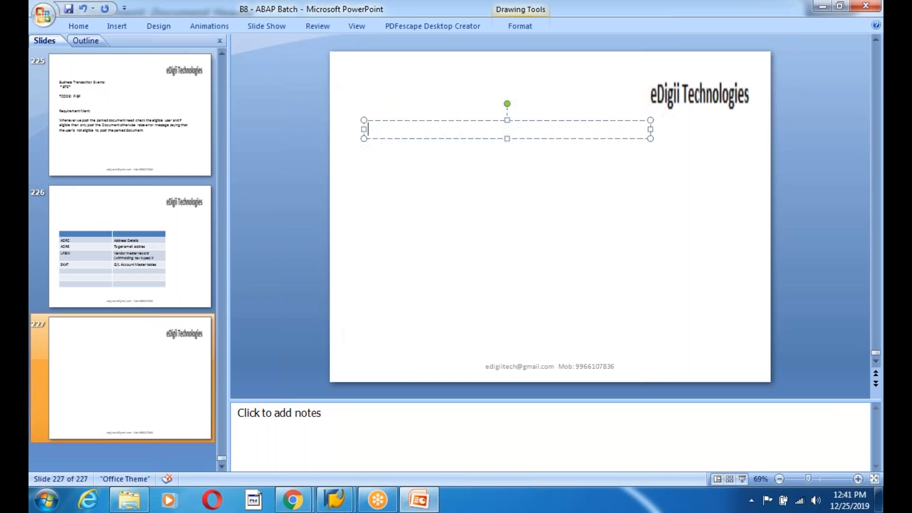
- Note GLAccount: 145099 in the new slide's text box and save the presentation
text(GLAccount: 145099)
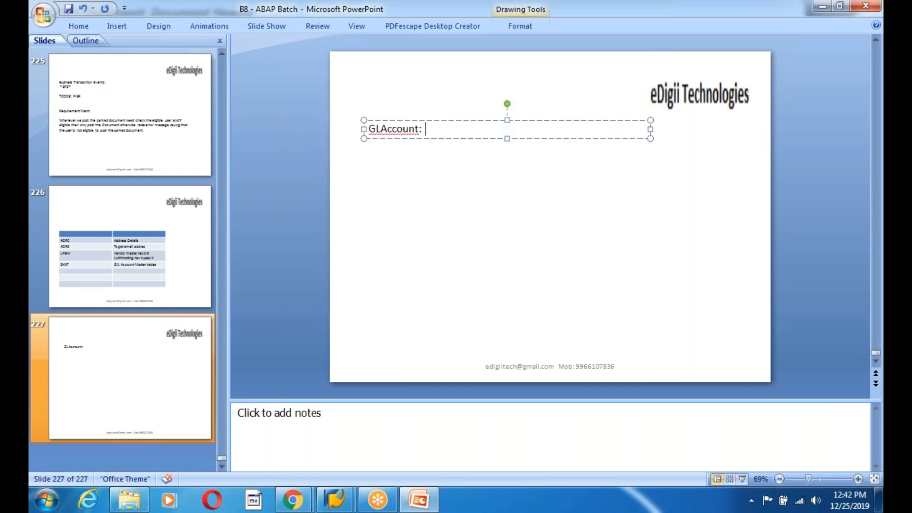
key(ctrl+s)
- Return to the parked document, open the first G/L line item and enter amount 1000
key(alt+Tab)
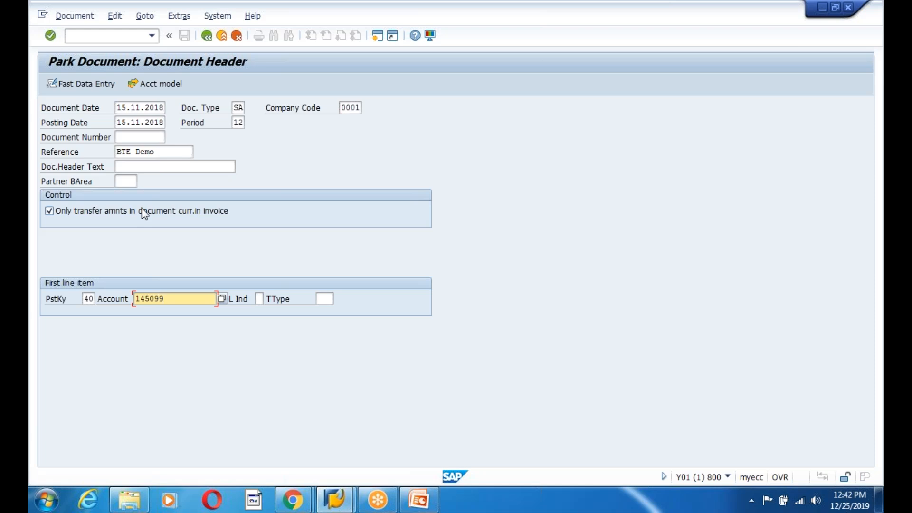
key(Return)
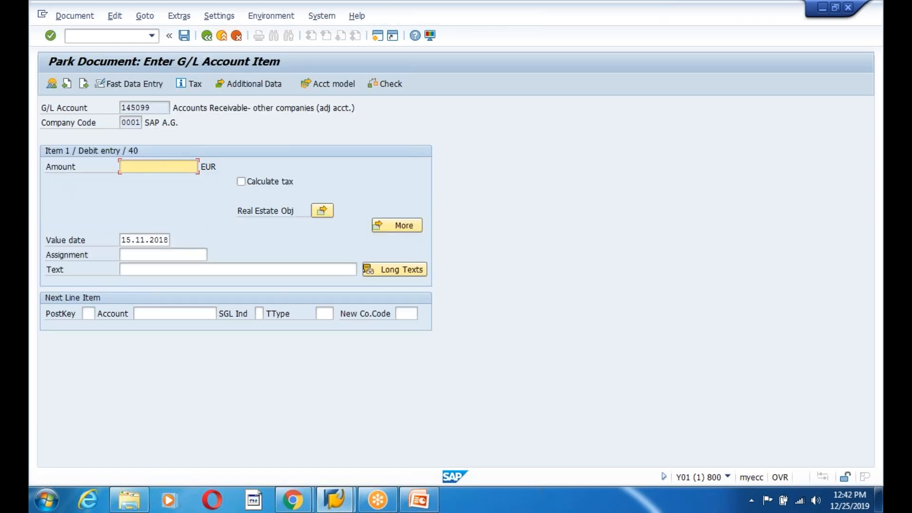
text(1000)
- Add the next line item with posting key 40 and account 145099
click(88, 314)
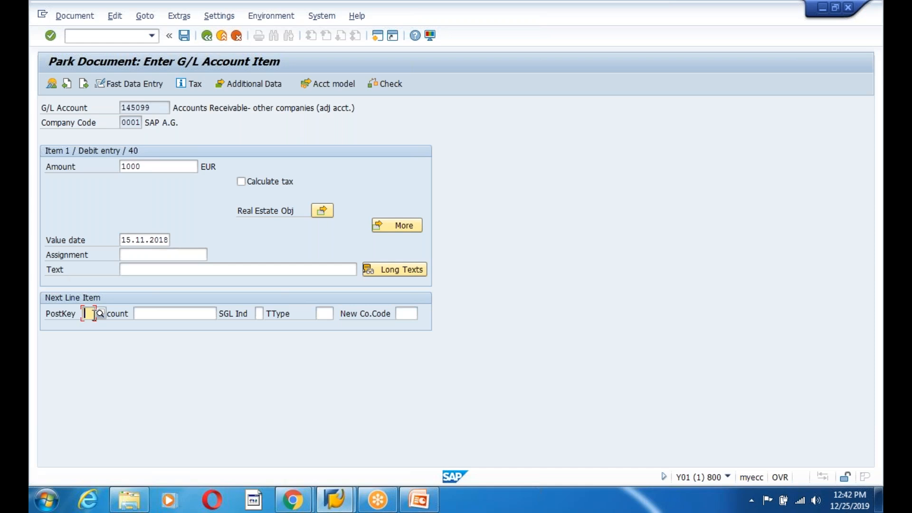
text(40)
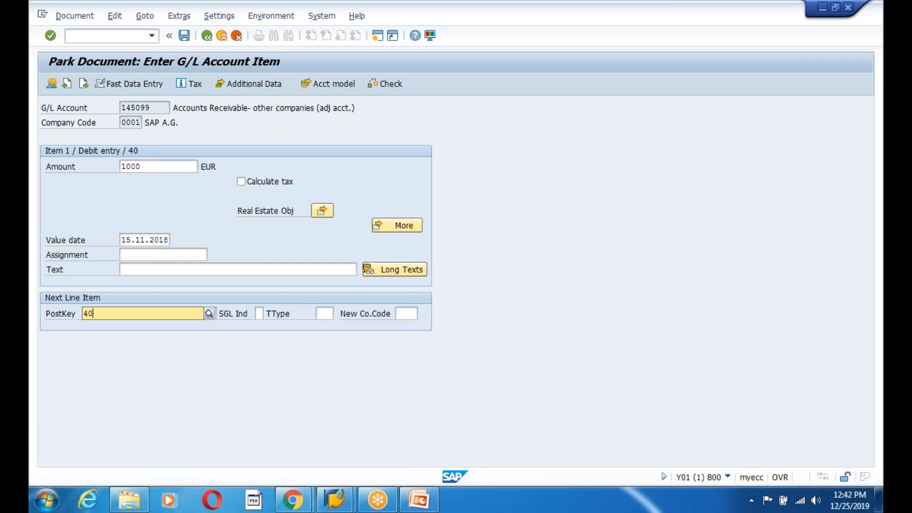
key(Tab)
key(Down)
key(Return)
key(Return)
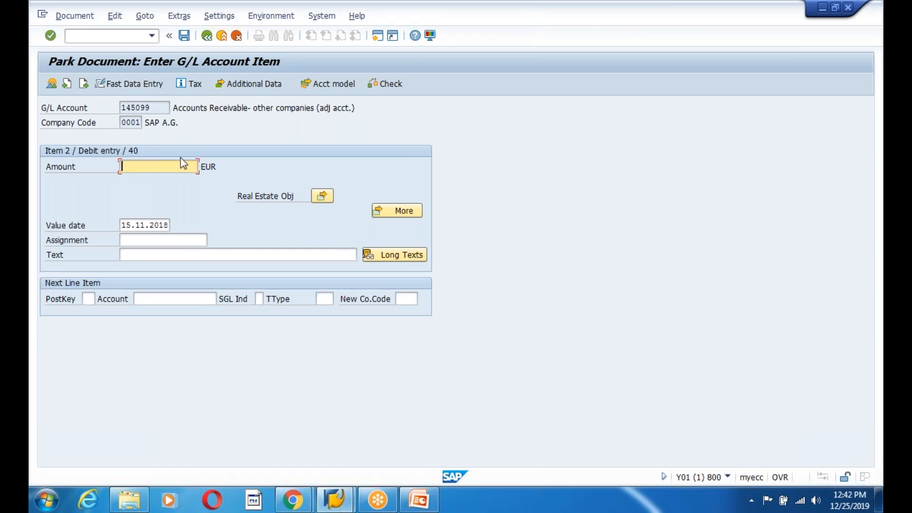
- Enter amount 1000 for the second item and set the next line to posting key 50 with account 145099
text(1000)
click(88, 300)
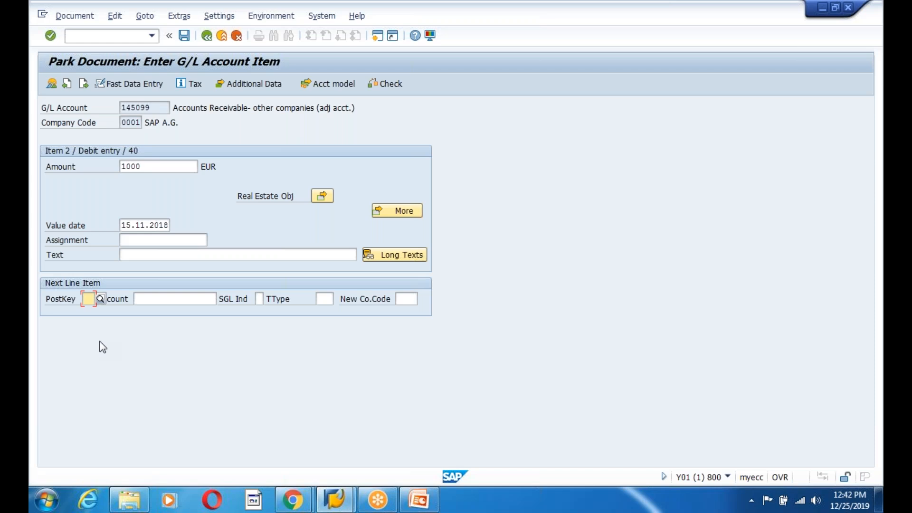
text(50)
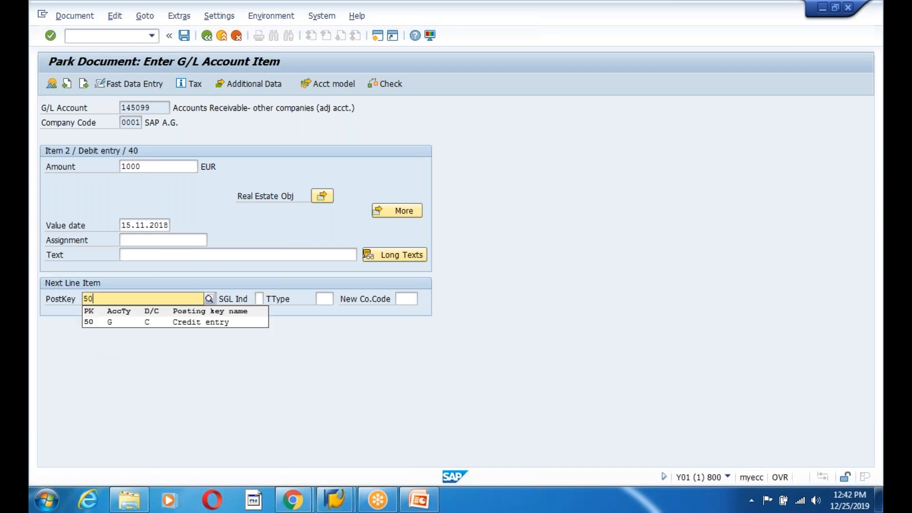
key(Tab)
key(Down)
key(Return)
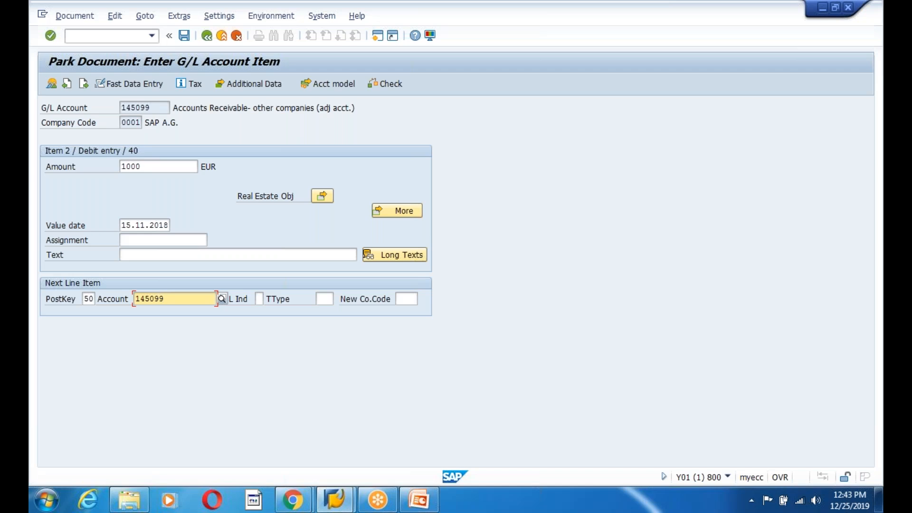
- Reselect posting key 50 Credit entry from the posting key list and open the third line item
click(90, 299)
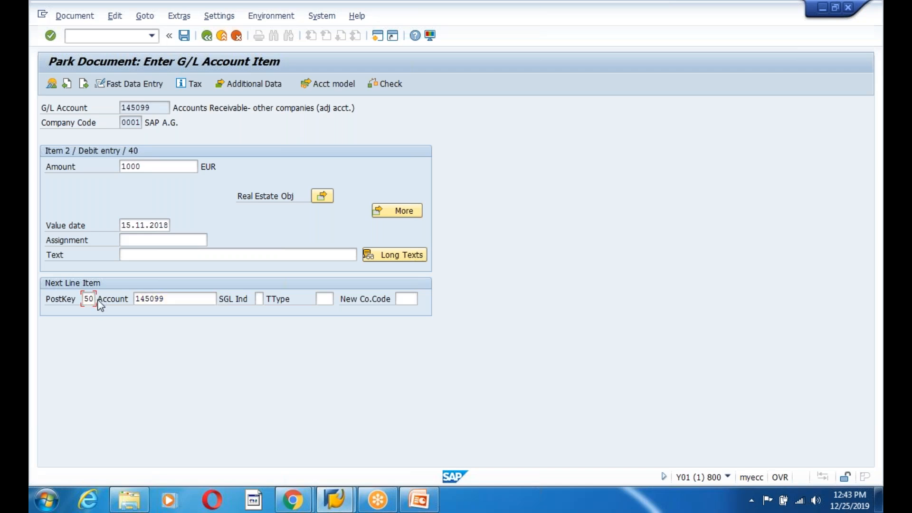
key(F4)
scroll(110, 363, down, 3)
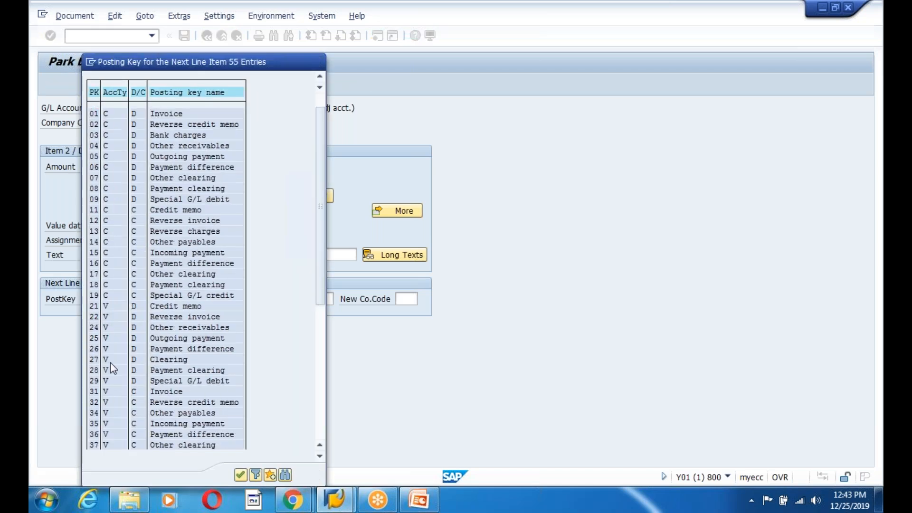
scroll(113, 371, down, 4)
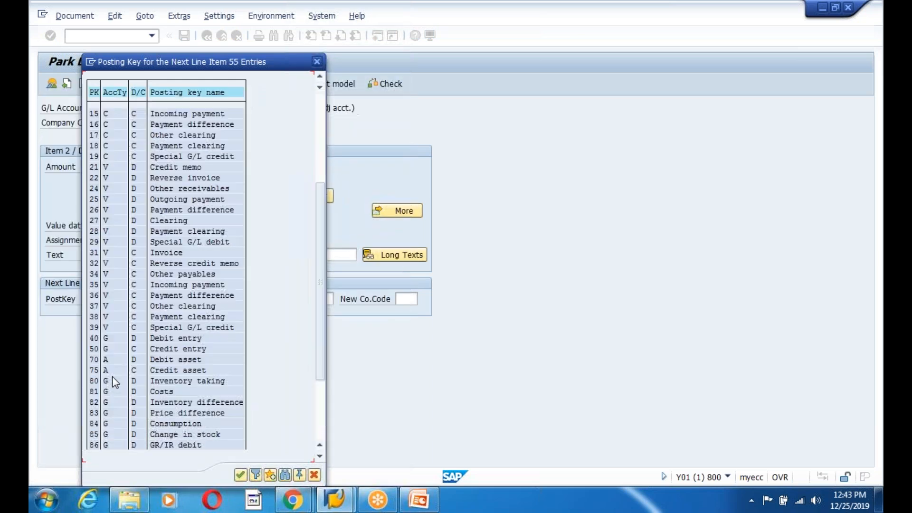
click(152, 351)
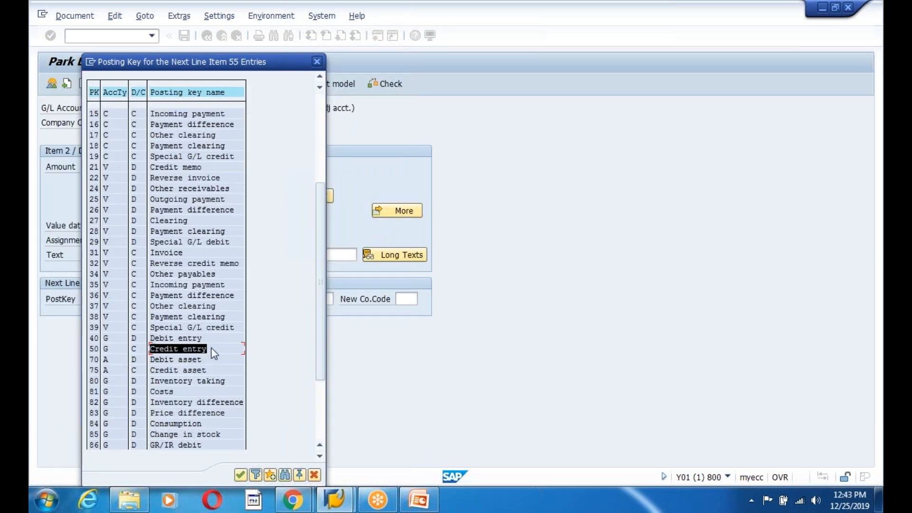
double_click(171, 349)
key(Tab)
key(Return)
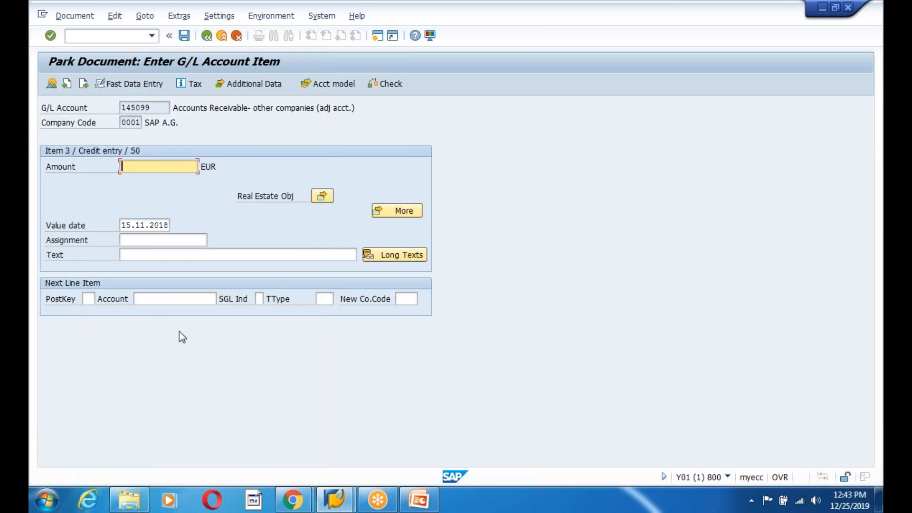
- Enter amount 999 for the third item and add a fourth line with posting key 50 and account 145099
text(999)
key(Return)
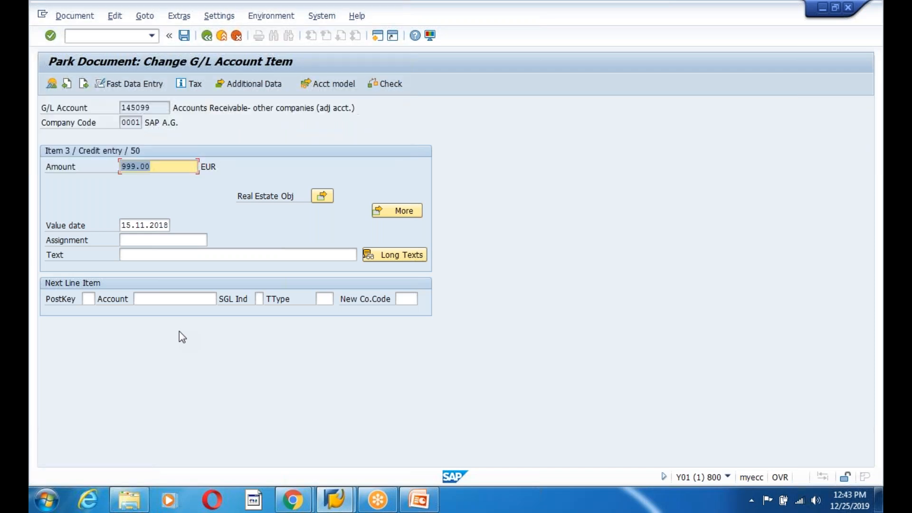
click(88, 299)
text(50)
key(Tab)
text(1)
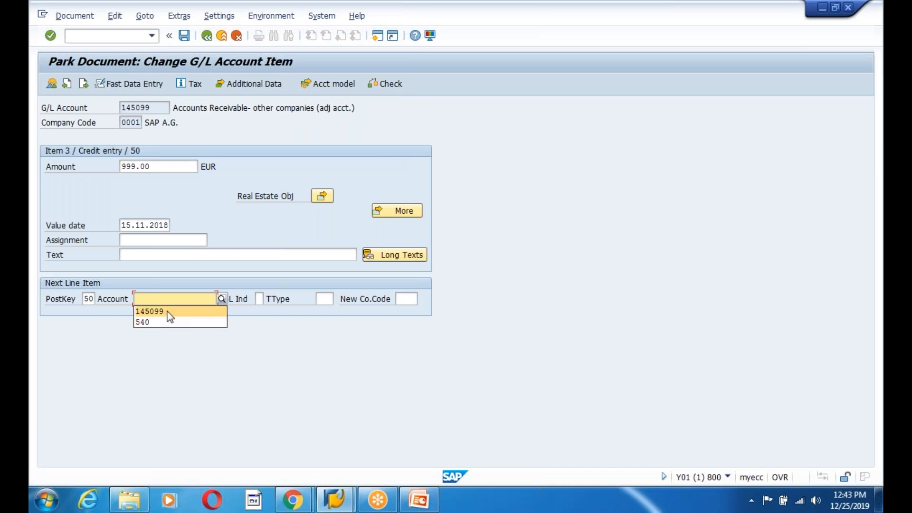
click(167, 312)
key(Return)
- Enter amount 999 for the fourth item and park the document
text(999)
key(Return)
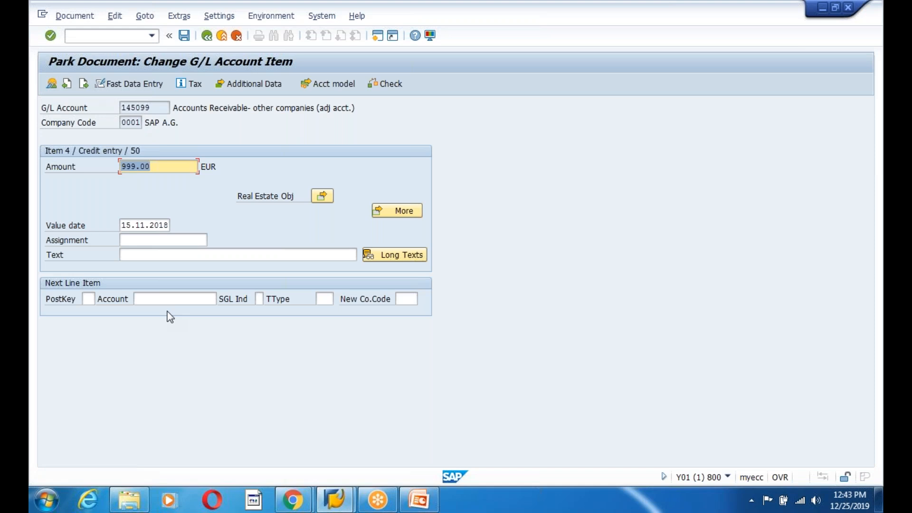
click(183, 37)
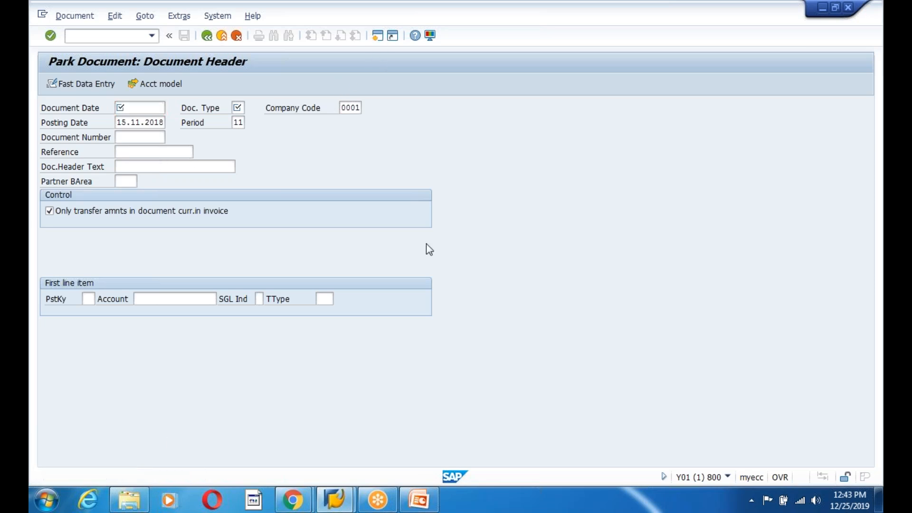
- Open a new session and display table BKPF in transaction se16
key(ctrl+n)
text(se16n)
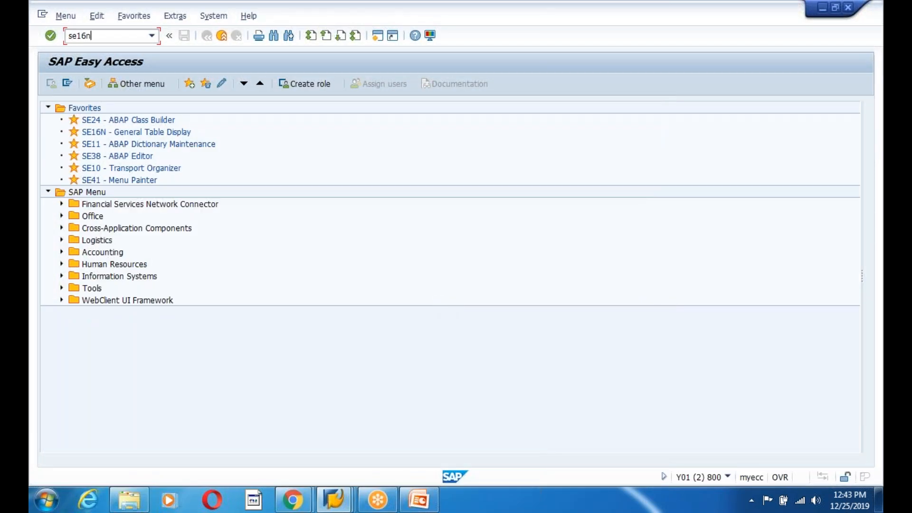
key(Return)
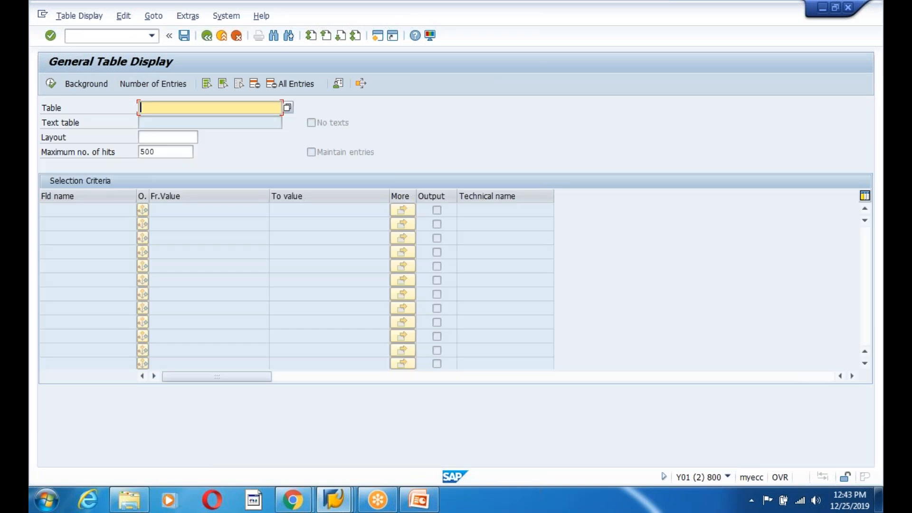
text(BKPF)
key(Return)
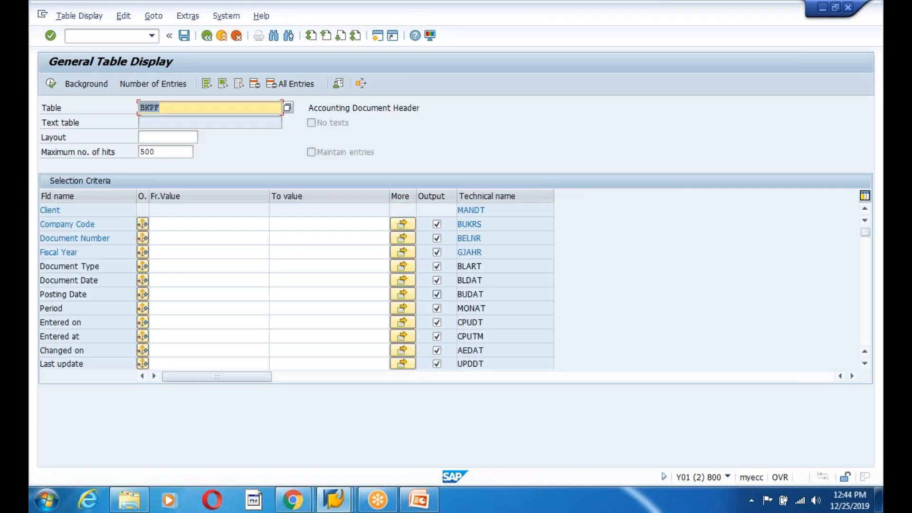
- Switch to the parking session and display the parked document
click(179, 238)
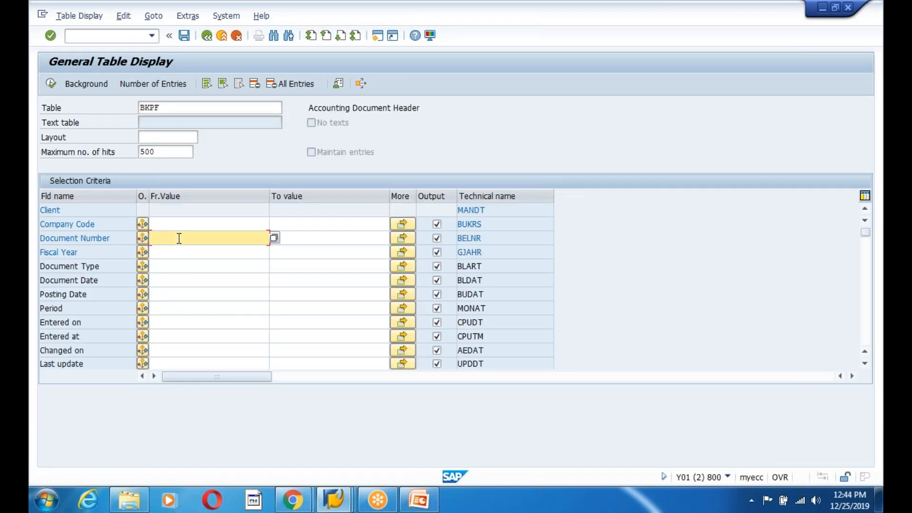
key(alt+Tab)
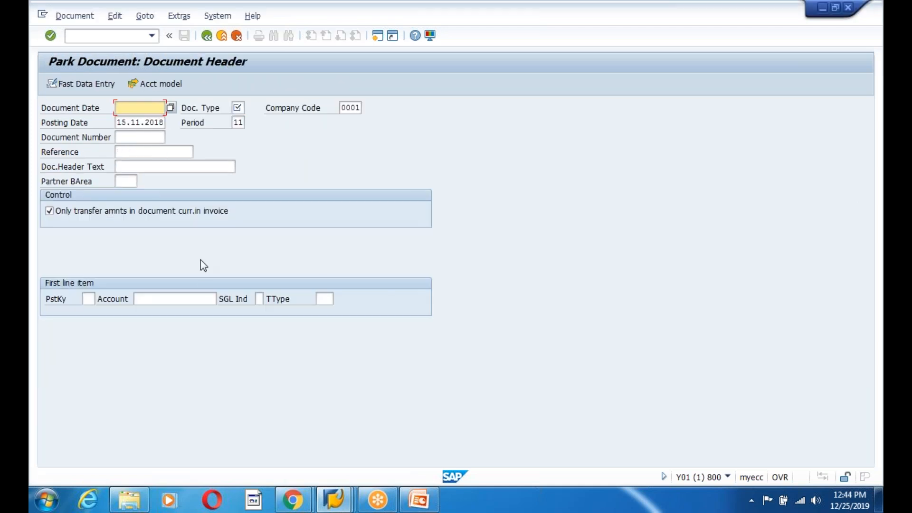
click(75, 16)
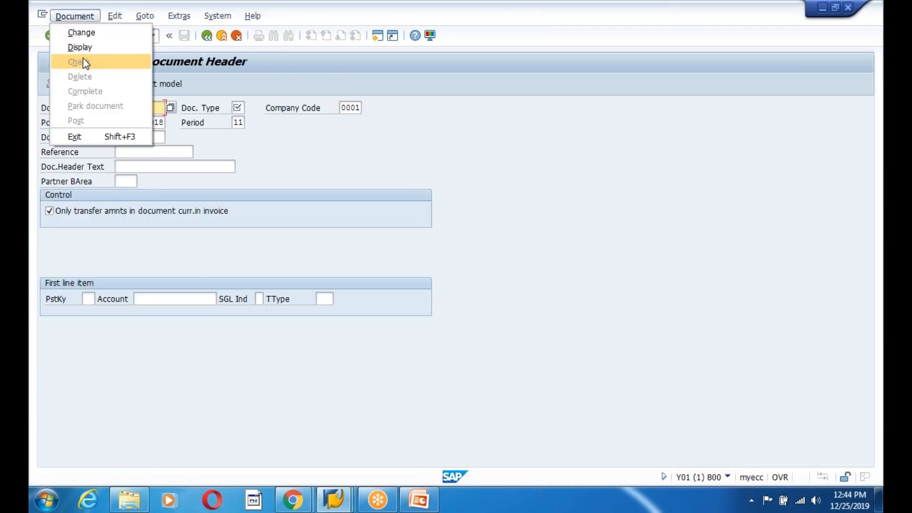
click(79, 46)
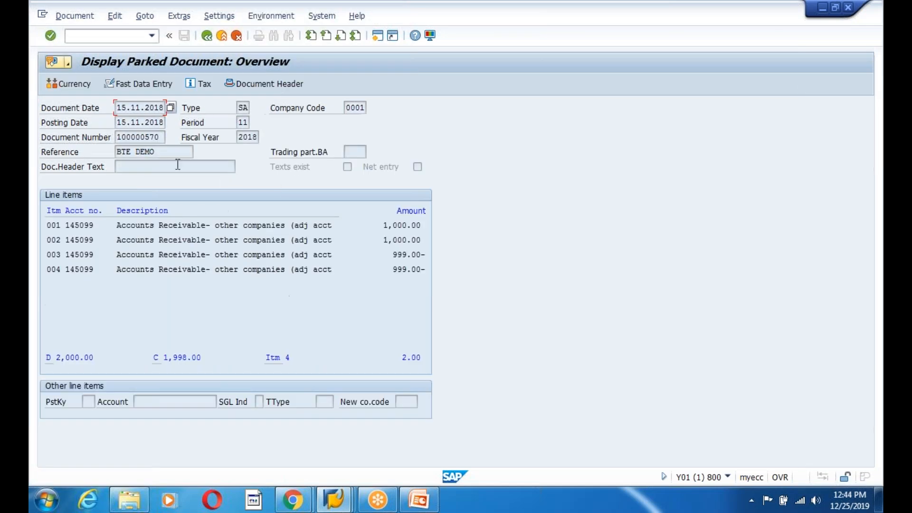
- Copy the parked document number into BKPF's Document Number criterion, run the selection, and go back
drag(163, 137, 117, 137)
click(110, 137)
key(ctrl+c)
key(alt+Tab)
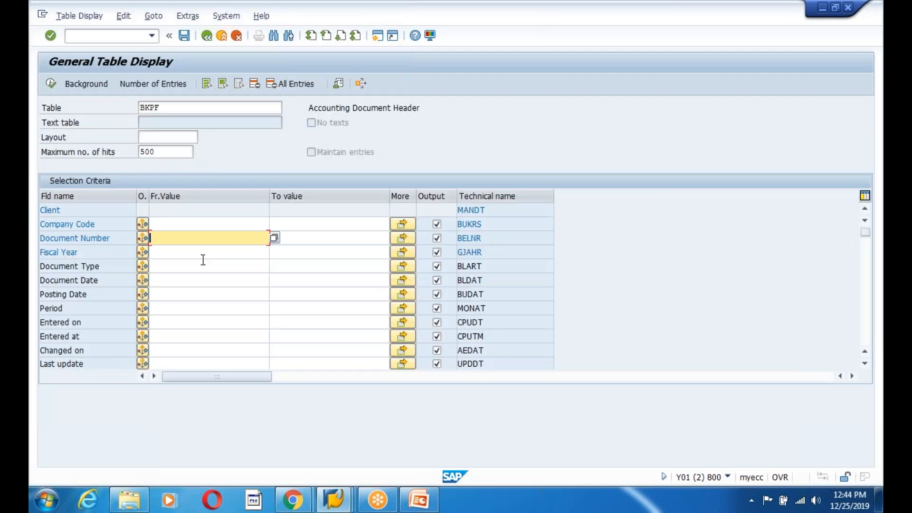
key(ctrl+v)
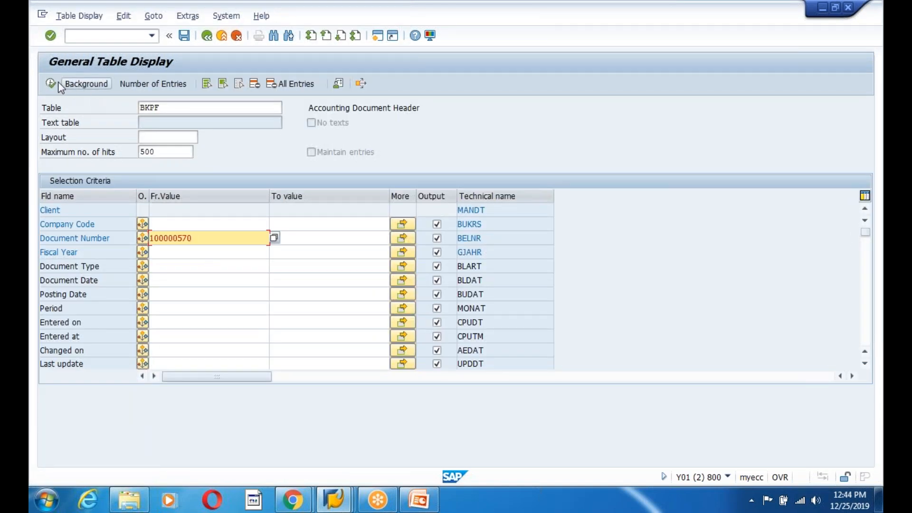
key(F8)
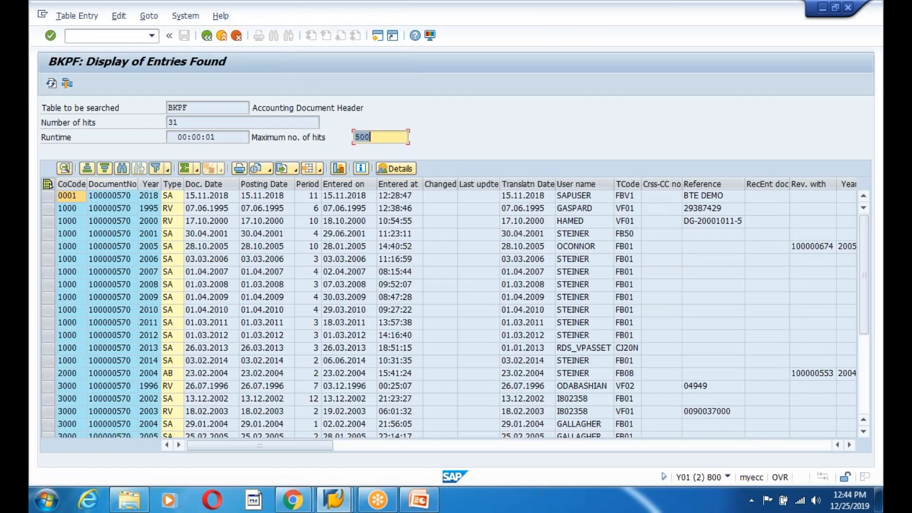
click(207, 36)
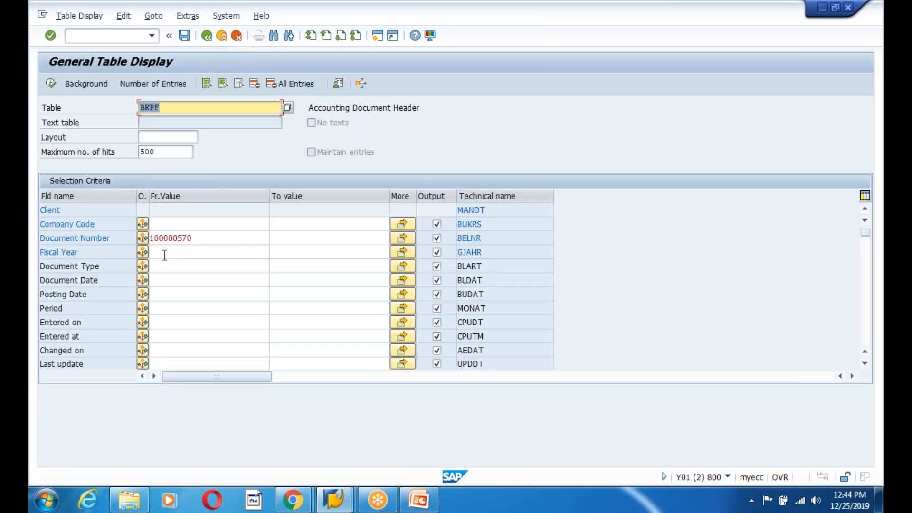
- Set the fiscal year criterion to 2019 and run the BKPF selection
drag(227, 240, 135, 238)
click(135, 238)
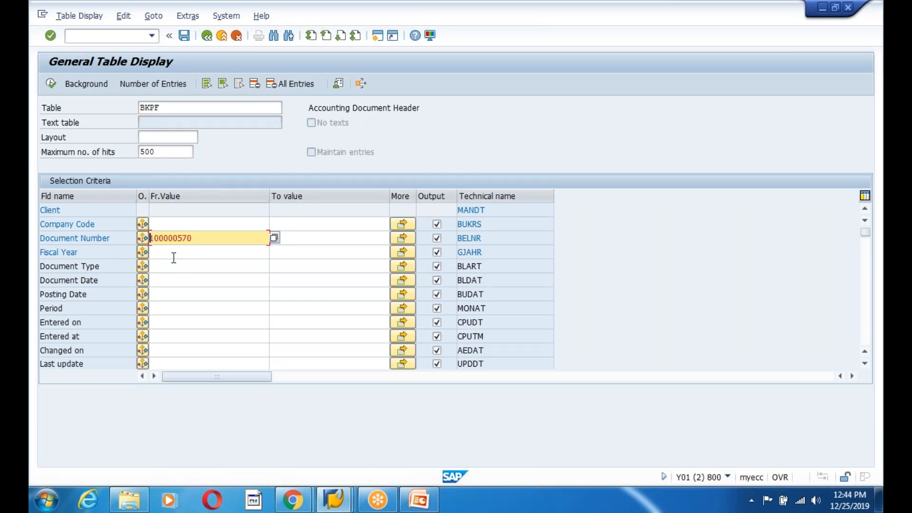
click(175, 255)
text(2019)
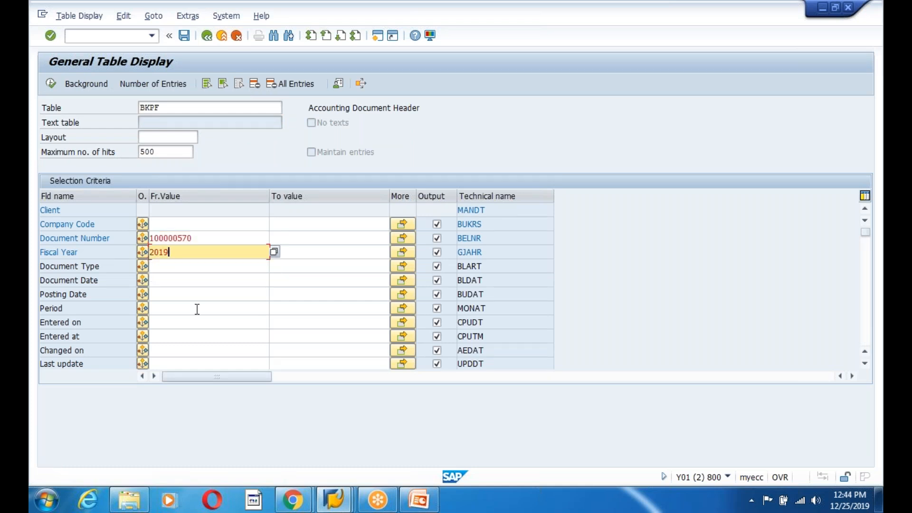
click(50, 83)
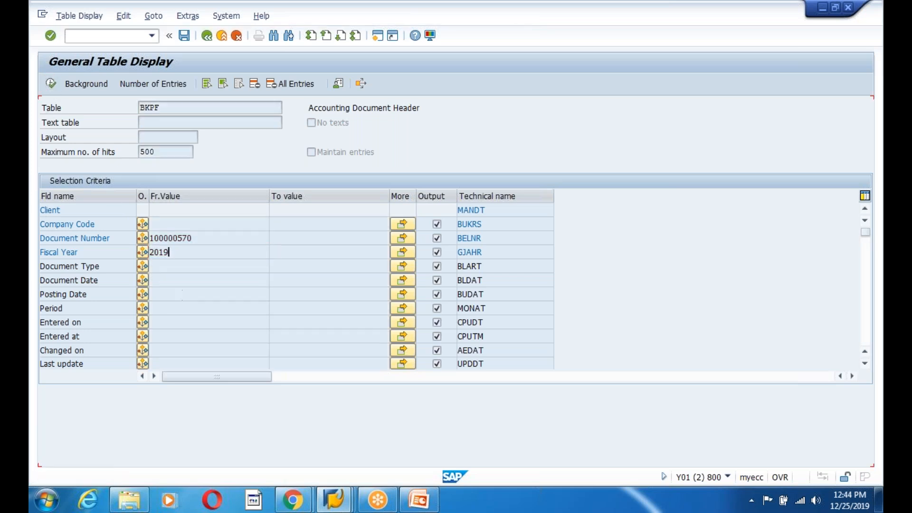
- Change the fiscal year criterion to 2018, run the BKPF selection, and inspect the entry's Reference
click(179, 260)
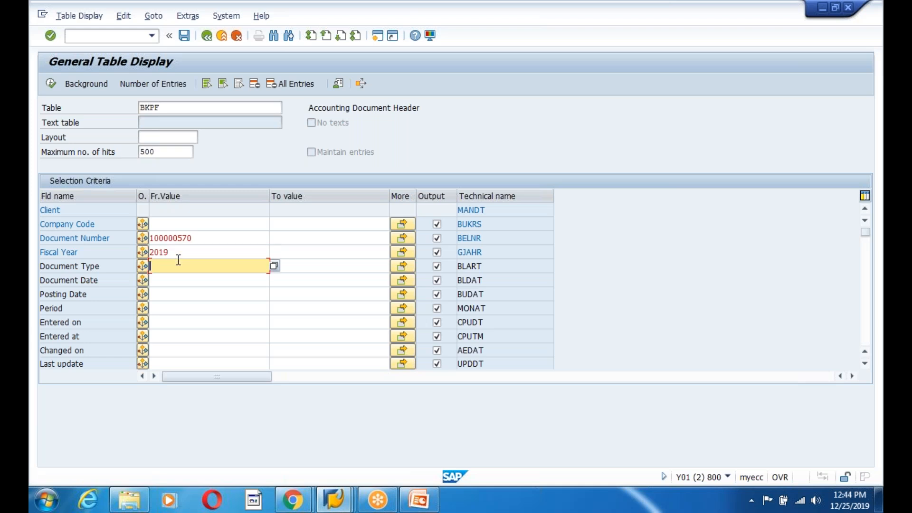
click(179, 252)
key(BackSpace)
text(8)
click(54, 86)
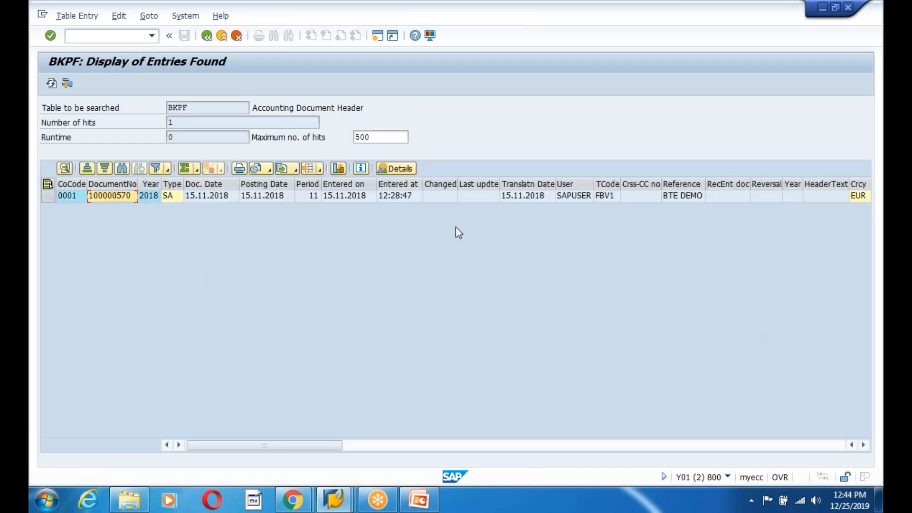
click(680, 199)
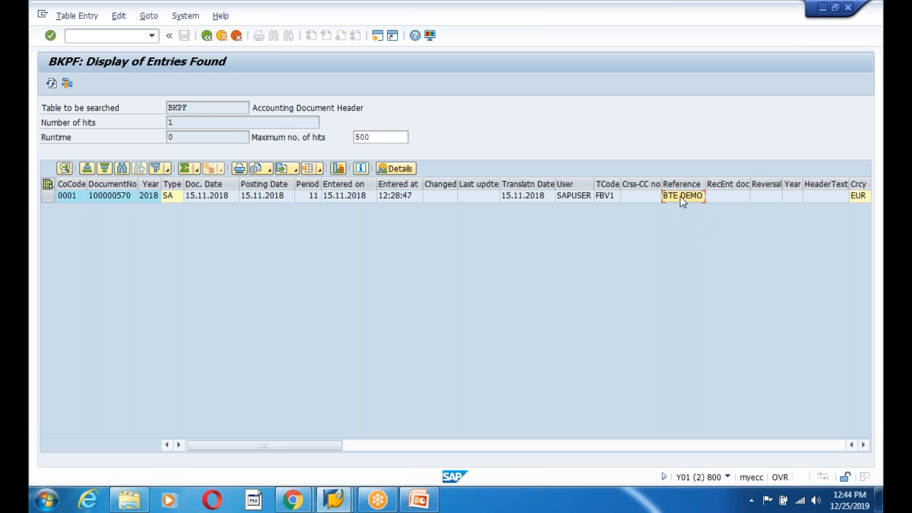
- Copy the document number from the BKPF result and open SE16N for table BSEG in a new session
click(122, 199)
key(ctrl+c)
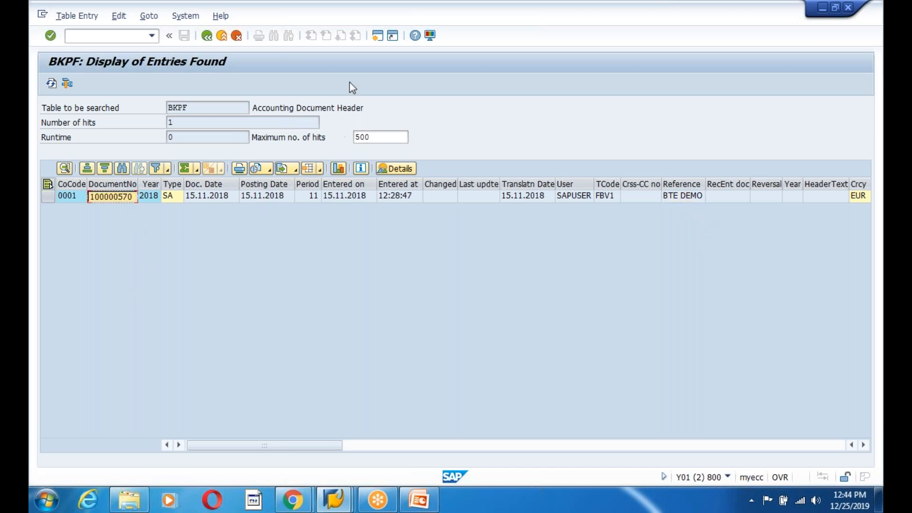
click(377, 37)
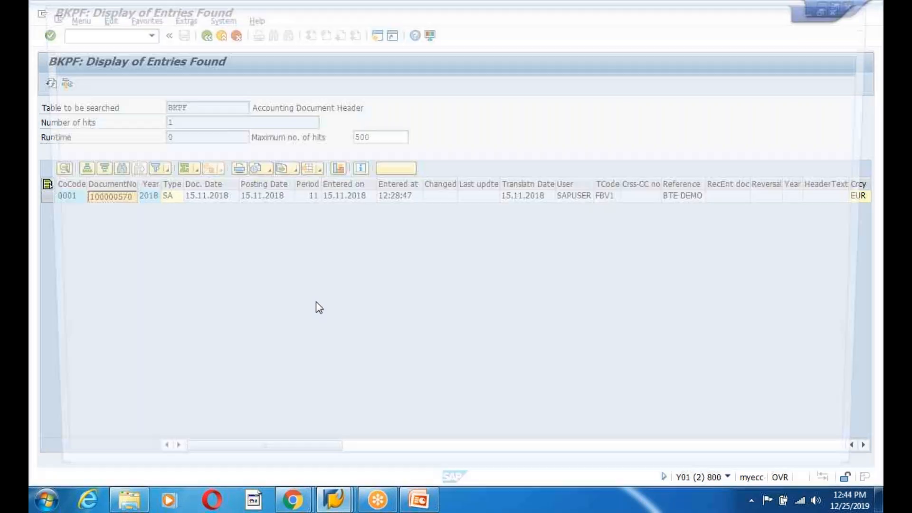
text(se)
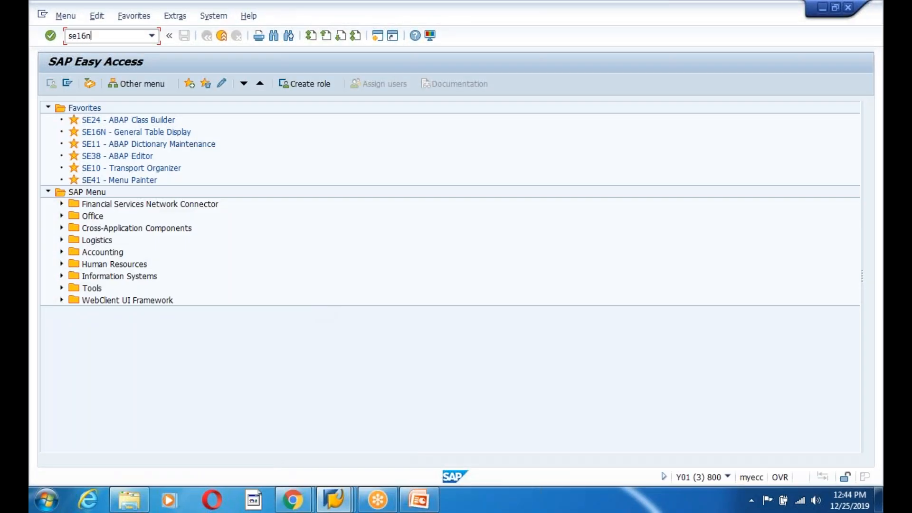
text(16n)
key(Return)
text(BSEG)
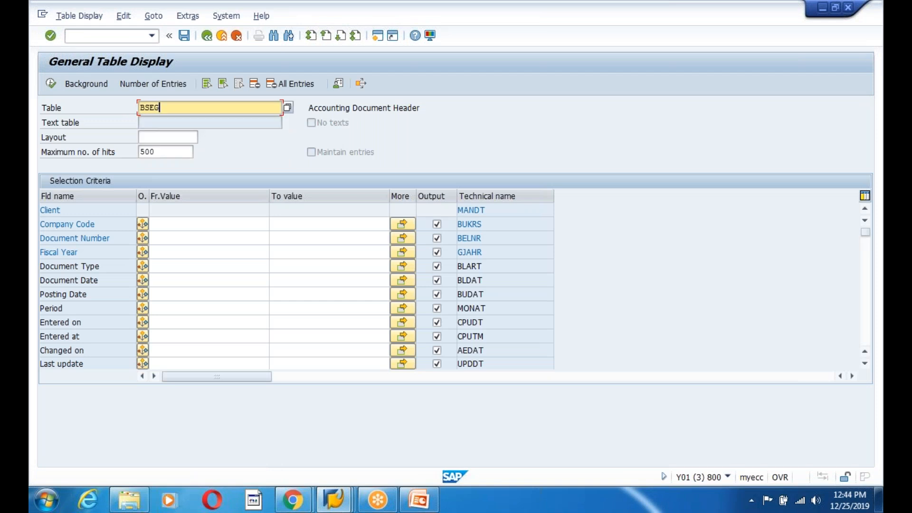
key(Return)
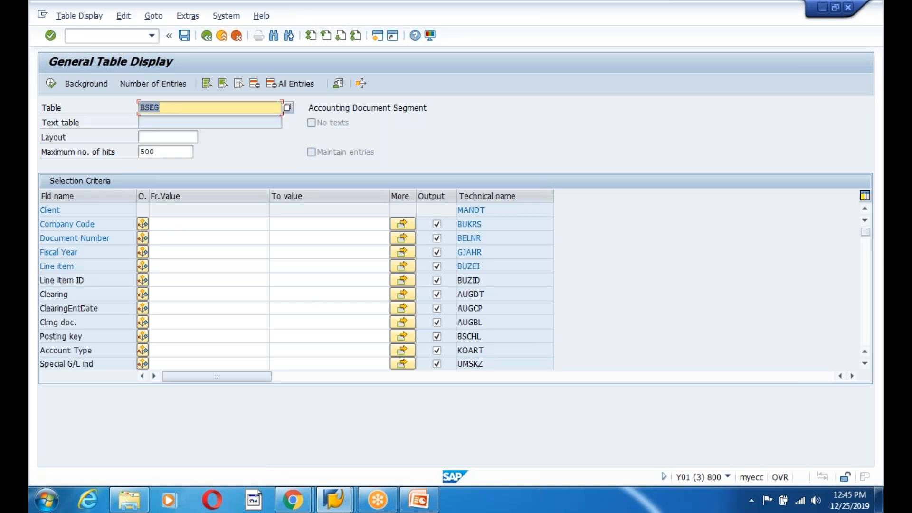
- Query BSEG for company code 0001, the copied document number and fiscal year 2018
click(173, 222)
text(0001)
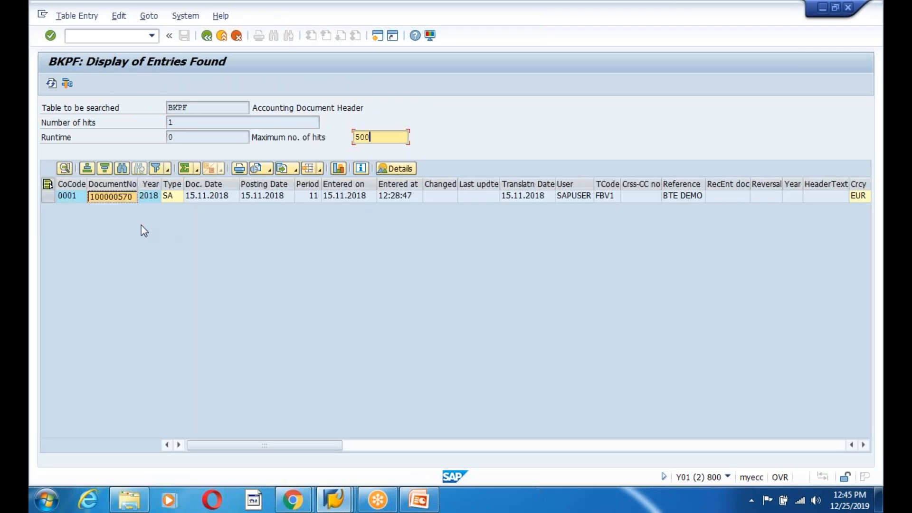
key(alt+Tab)
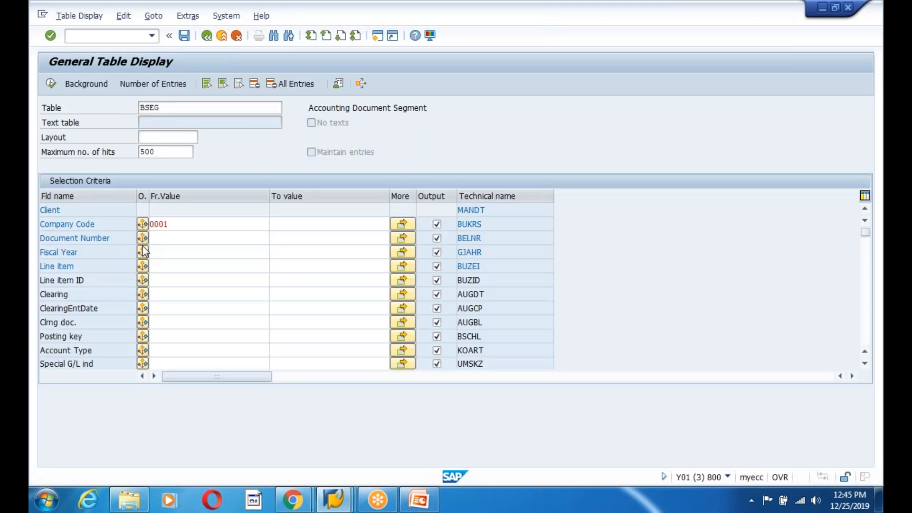
click(174, 240)
key(ctrl+v)
click(163, 253)
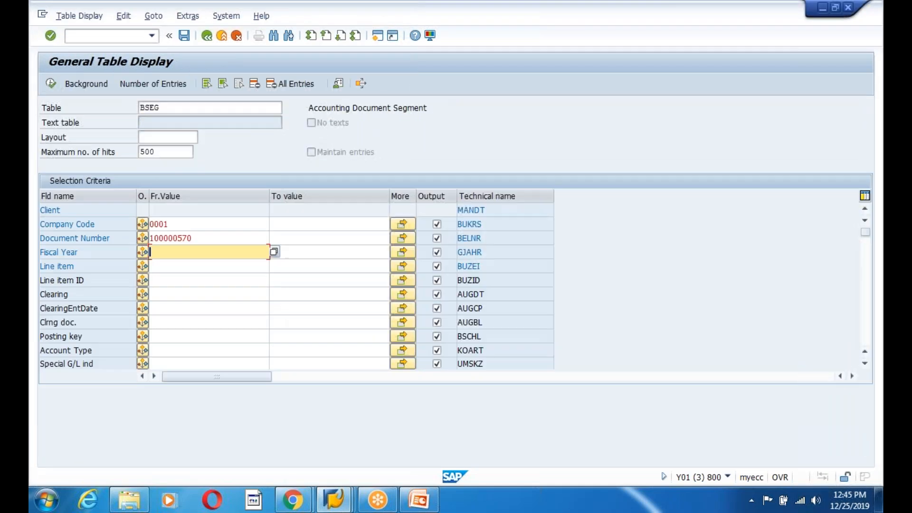
text(2018)
click(51, 84)
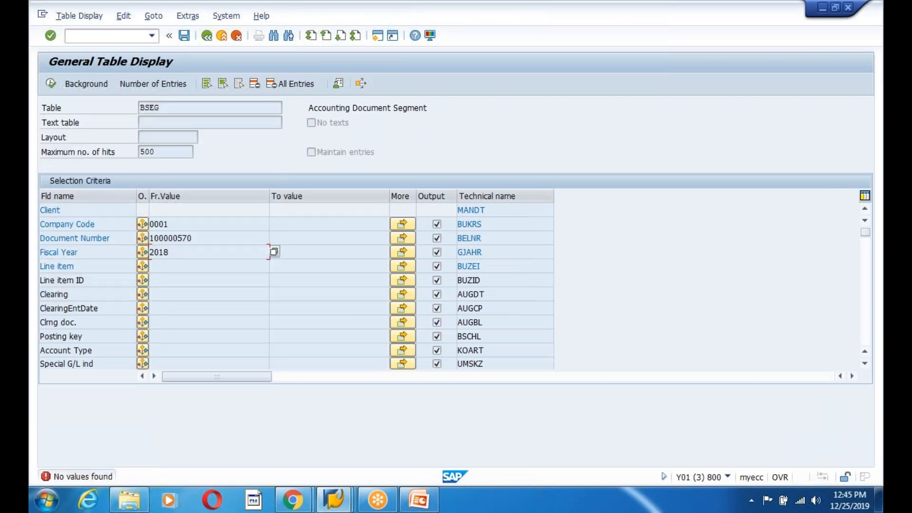
- Clear the fiscal year and company code criteria and rerun the BSEG selection by document number only
key(BackSpace)
click(51, 84)
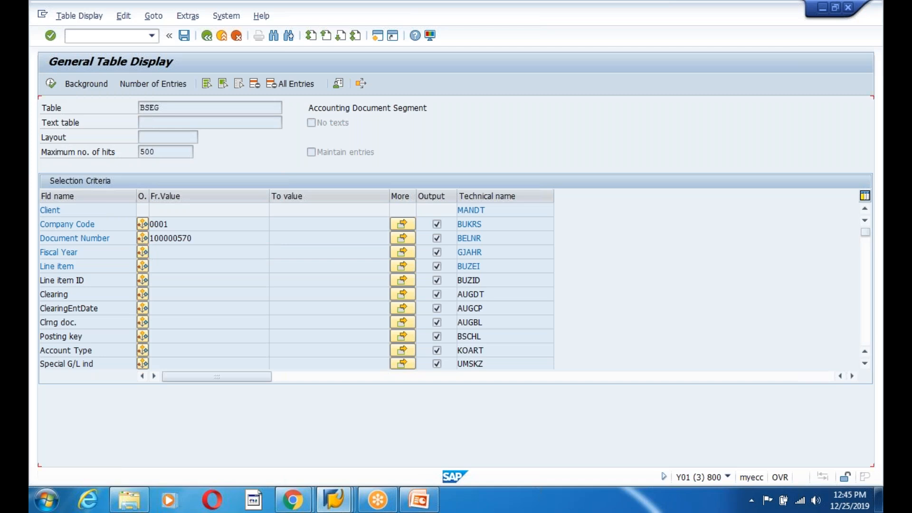
click(181, 228)
key(BackSpace)
key(BackSpace)
key(BackSpace)
key(BackSpace)
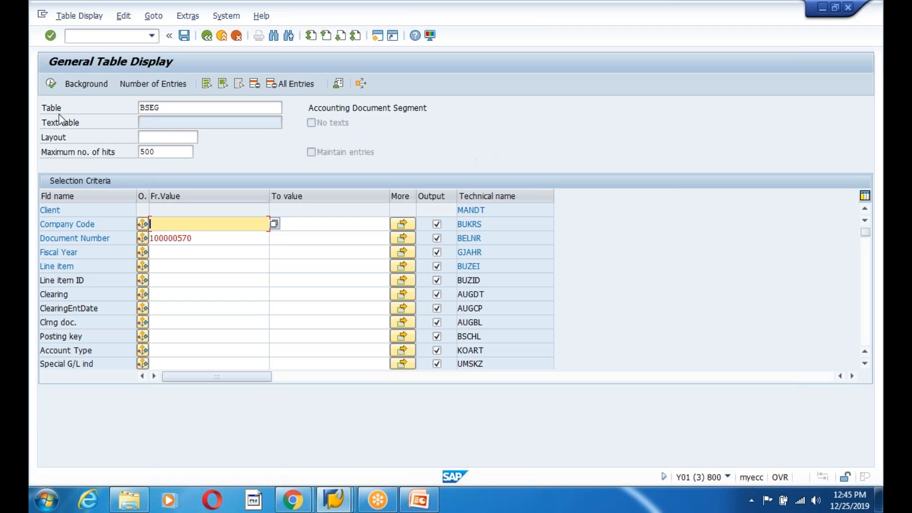
click(51, 83)
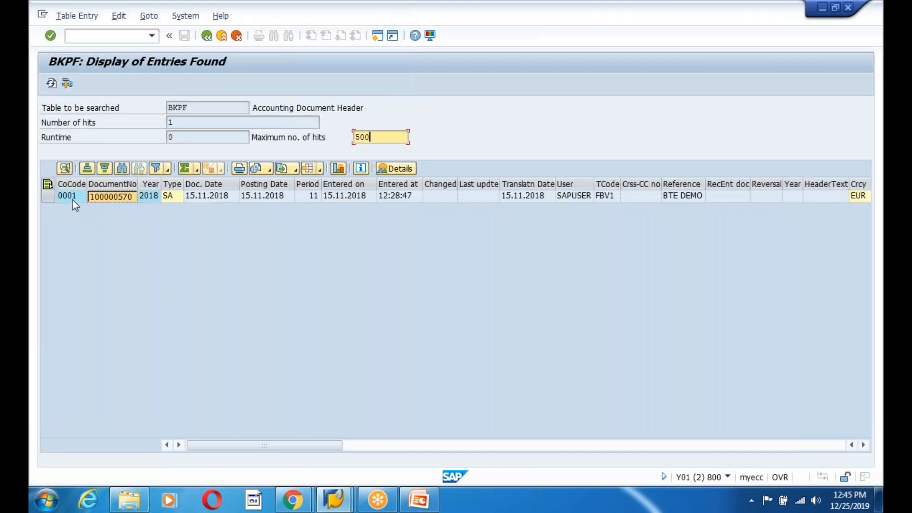
- Return to the parked document display and examine its line items and debit/credit totals
click(72, 197)
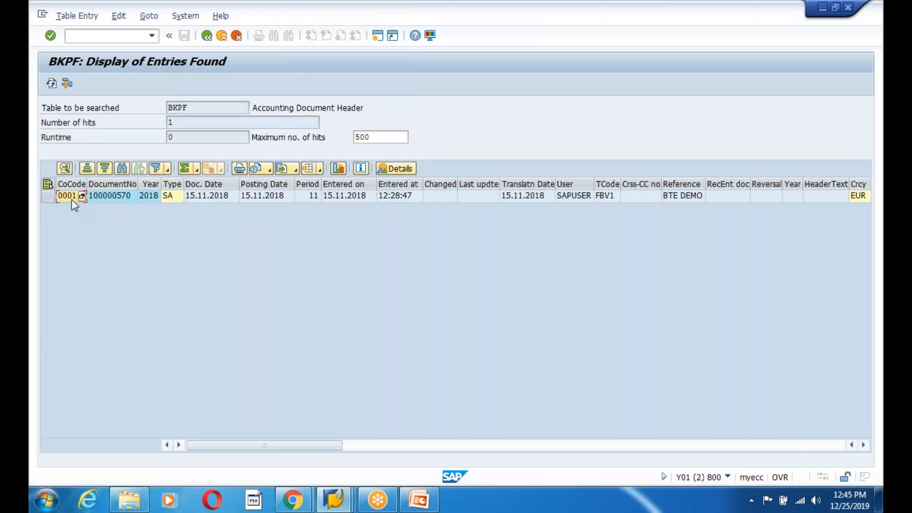
click(101, 199)
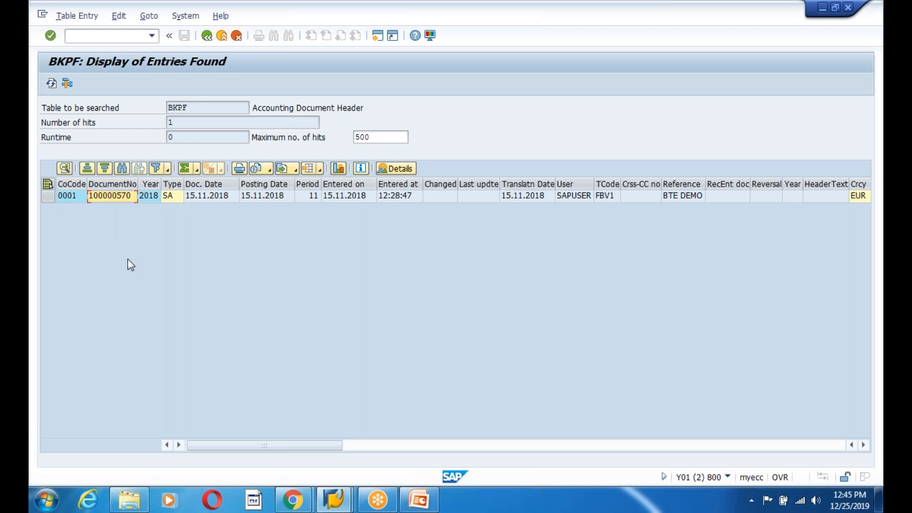
key(alt+Tab)
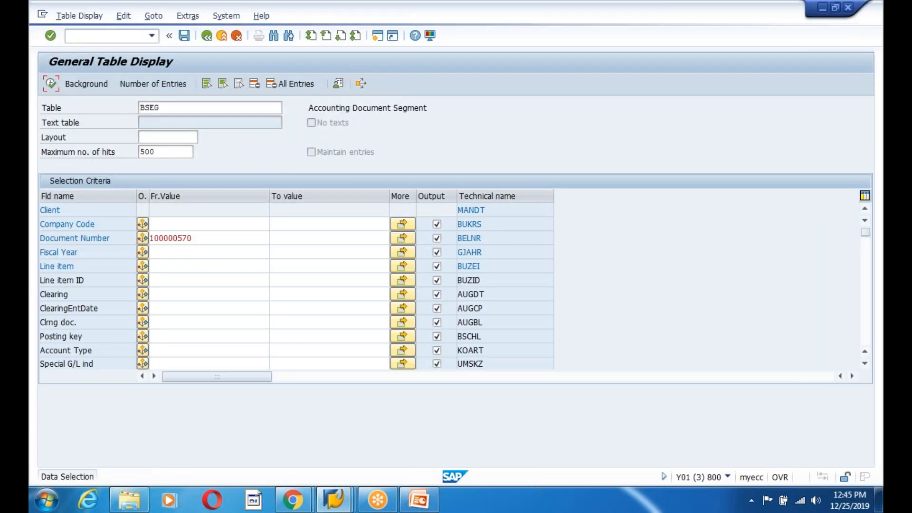
key(alt+Tab)
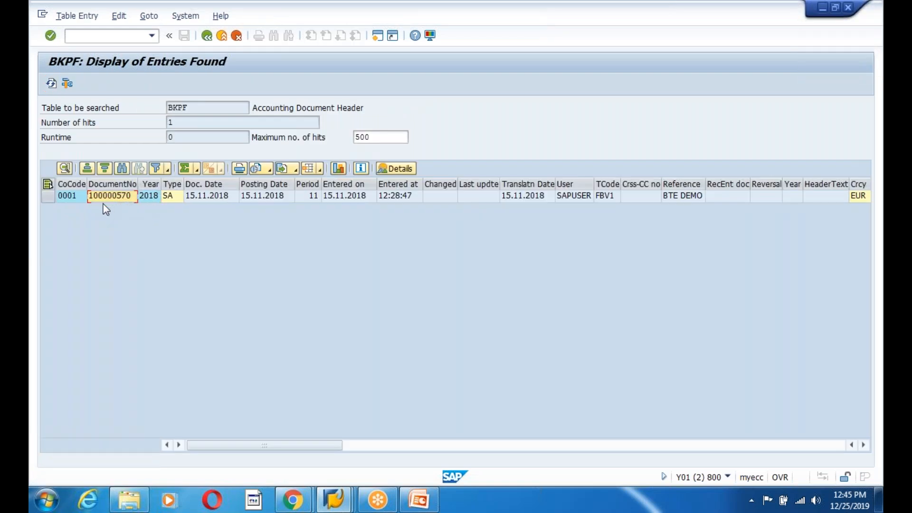
click(334, 500)
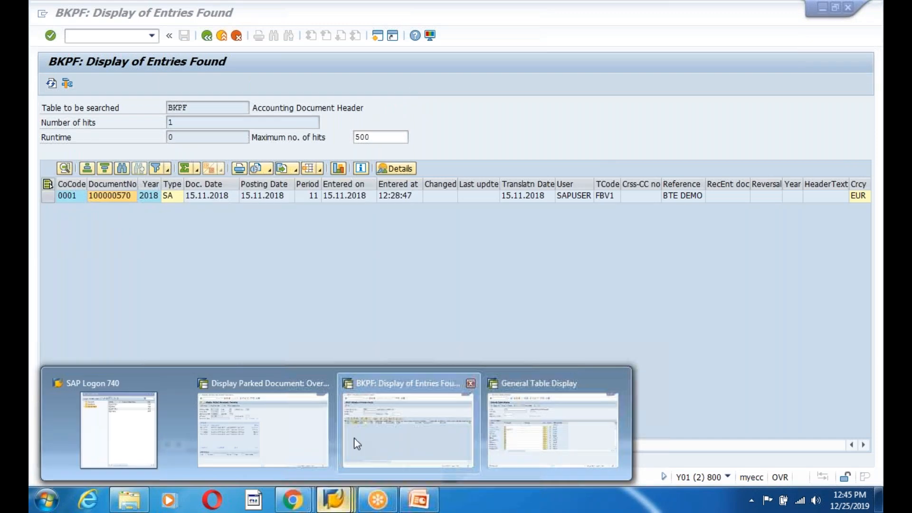
click(292, 432)
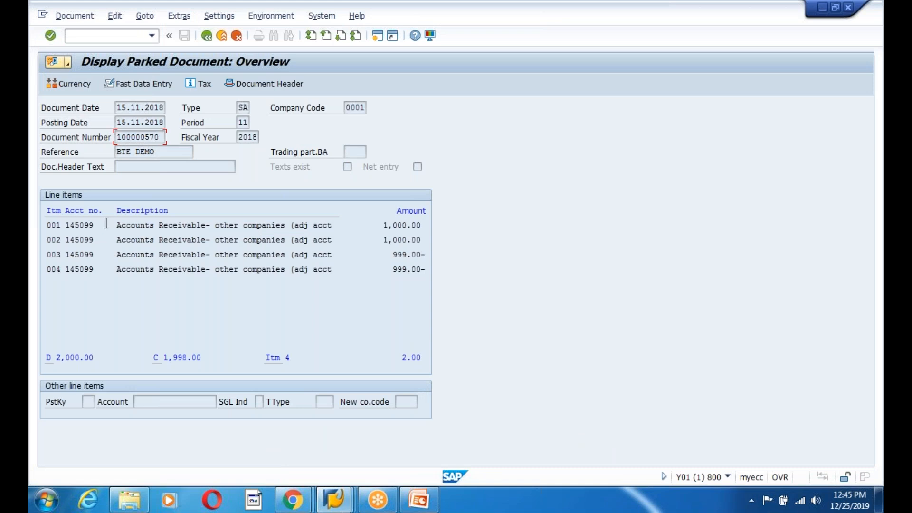
click(380, 225)
drag(379, 225, 448, 287)
drag(401, 358, 484, 364)
- Switch to the BSEG results and scroll through the entries found for the document number
mouse_move(335, 498)
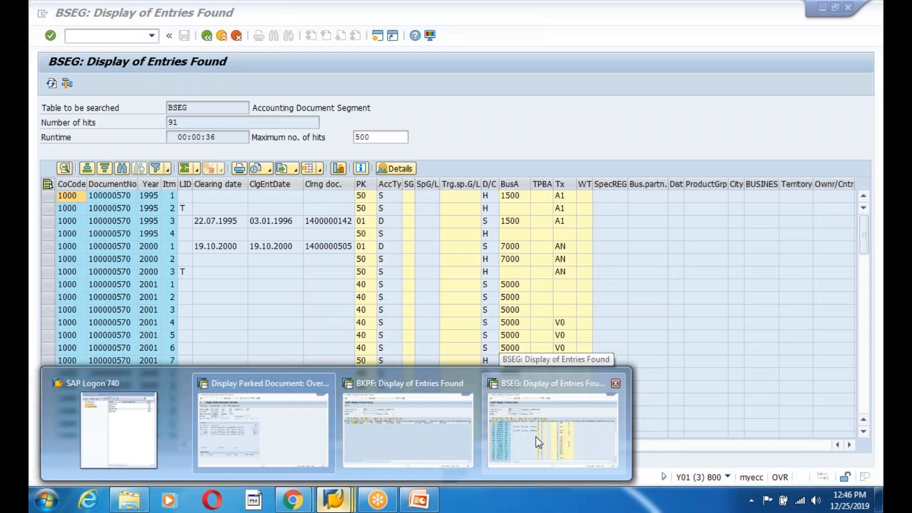
click(536, 437)
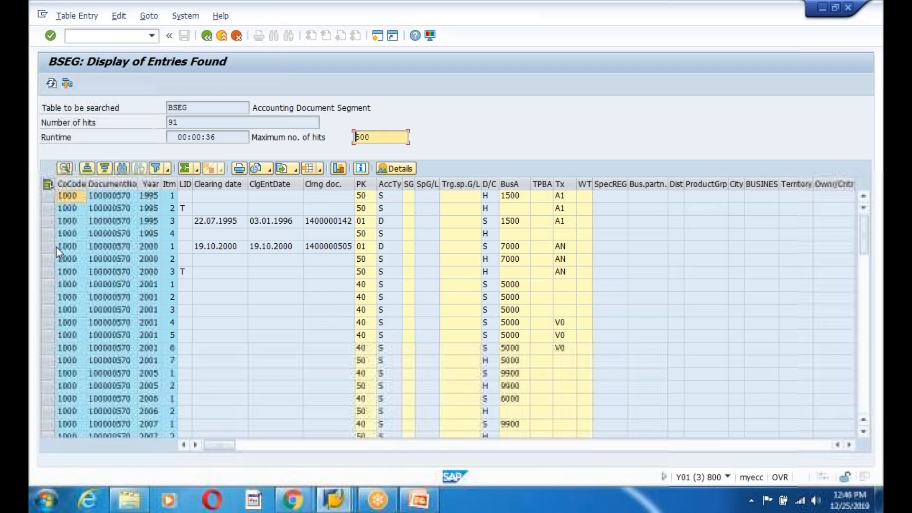
click(122, 210)
click(122, 335)
scroll(121, 342, down, 1)
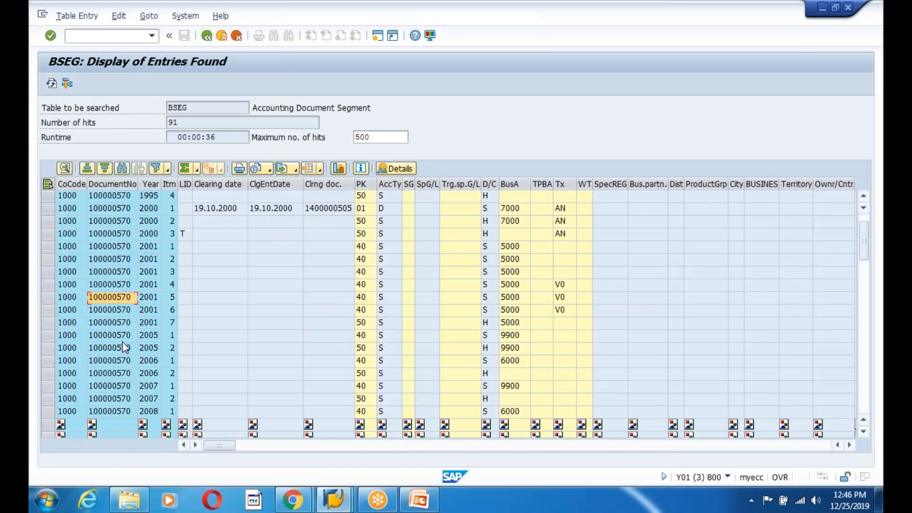
scroll(110, 371, down, 5)
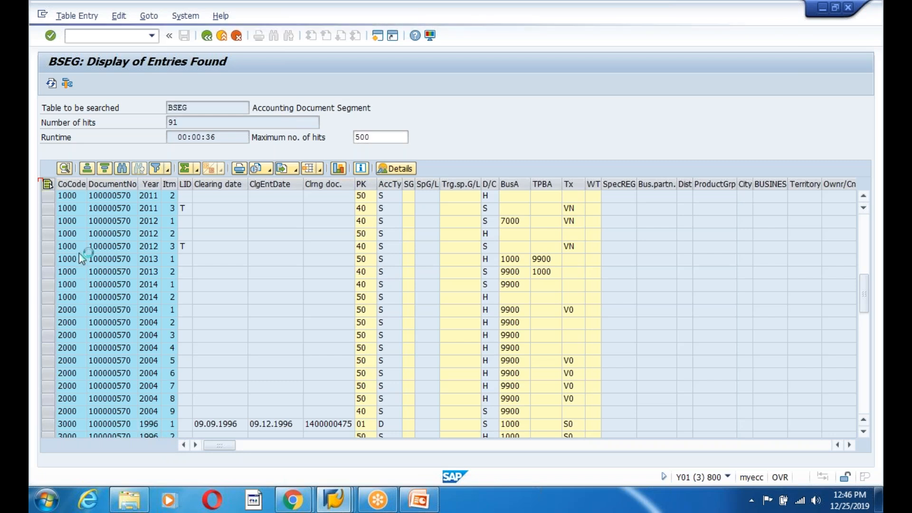
- Stop the transaction in the BSEG results session
click(334, 500)
click(387, 429)
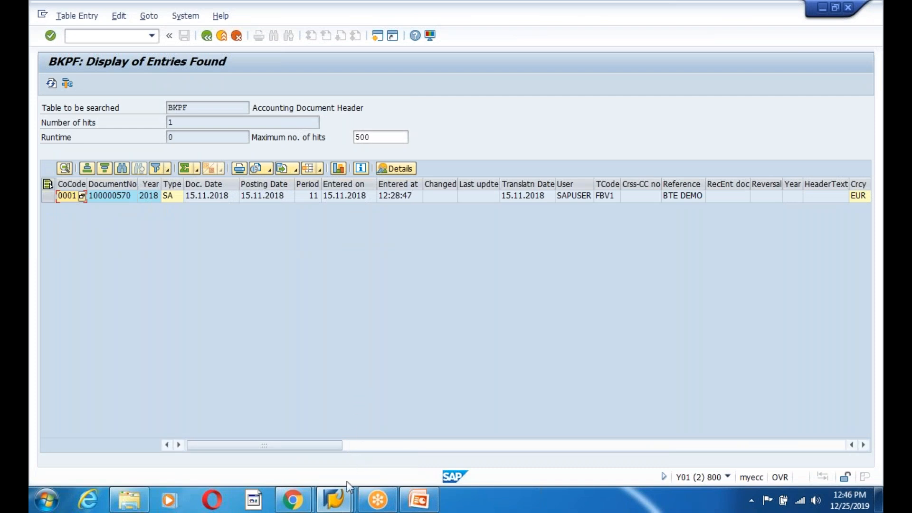
click(338, 500)
click(552, 425)
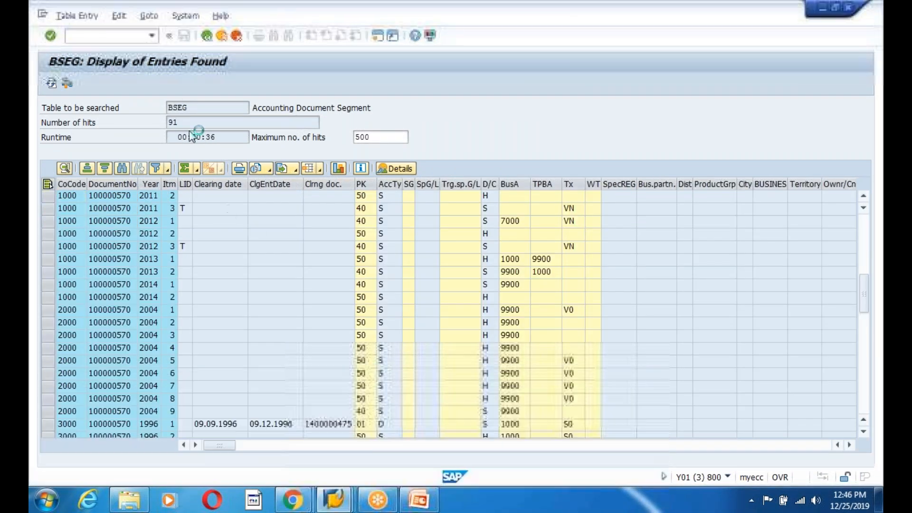
click(42, 16)
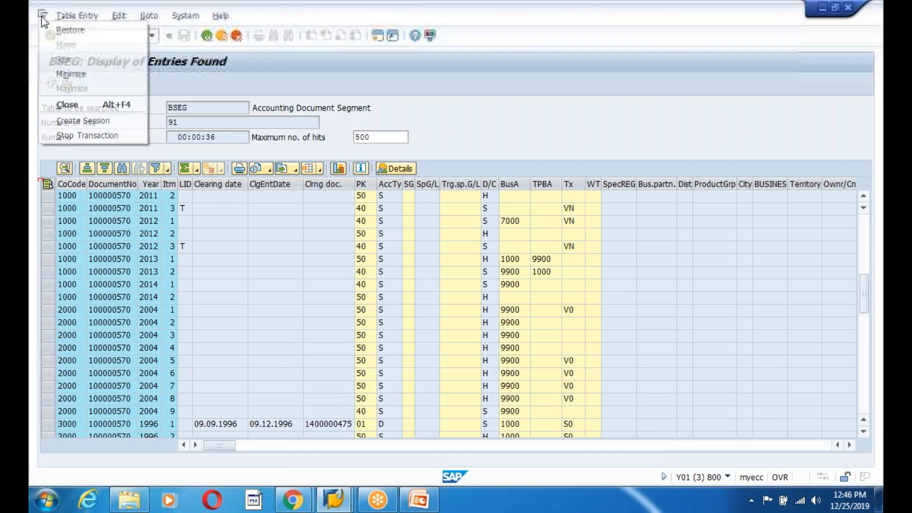
click(78, 133)
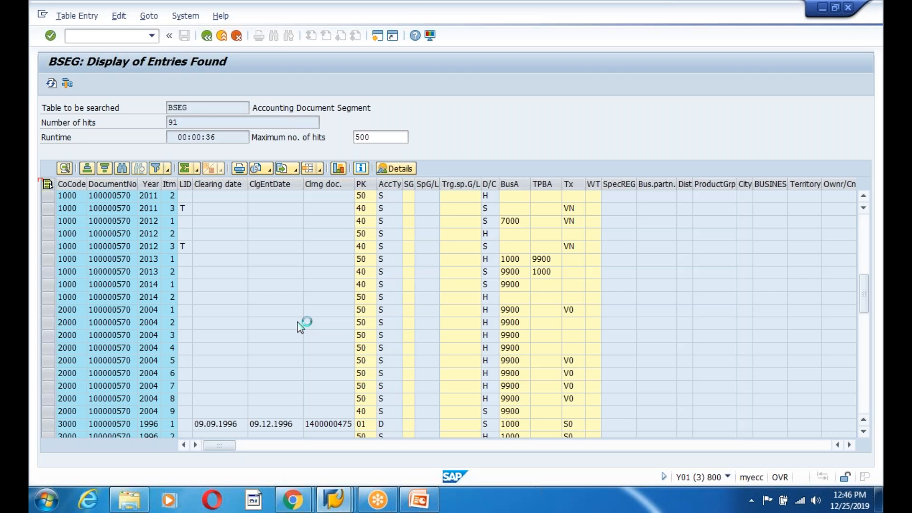
- Open a new session and start SE16N for table BSEG again
mouse_move(331, 504)
click(409, 419)
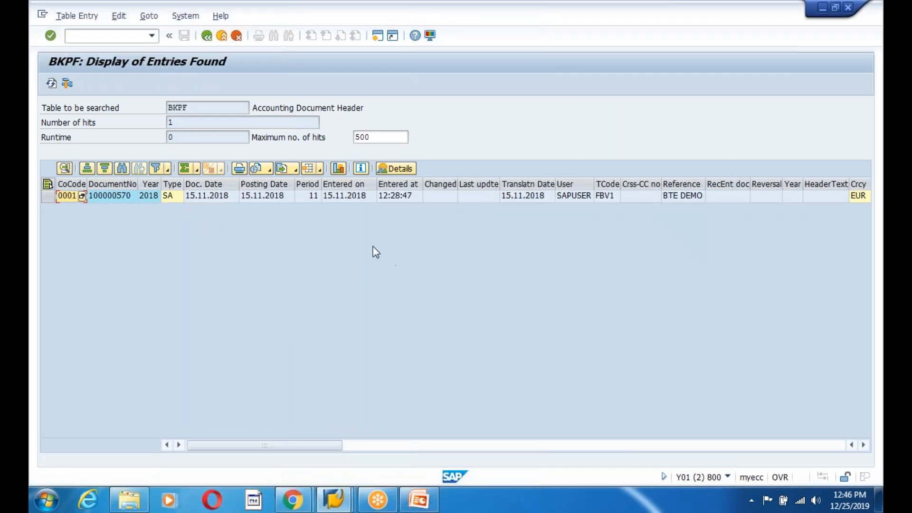
click(377, 36)
text(se1)
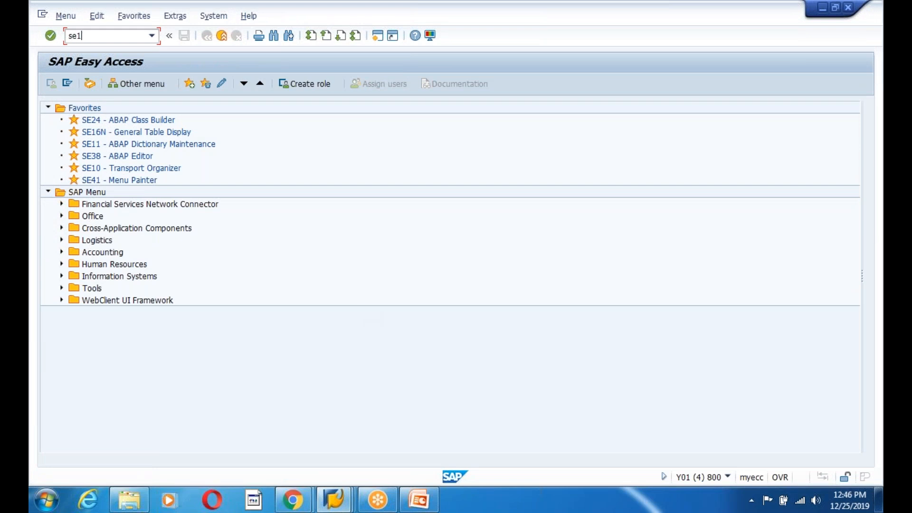
text(6n)
key(Return)
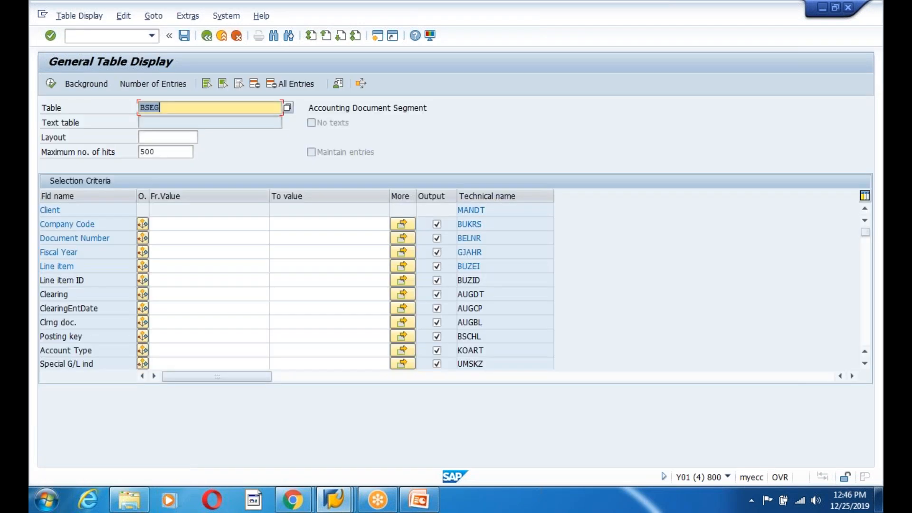
- Query BSEG for company code 0001 and the pasted document number
click(210, 225)
text(00)
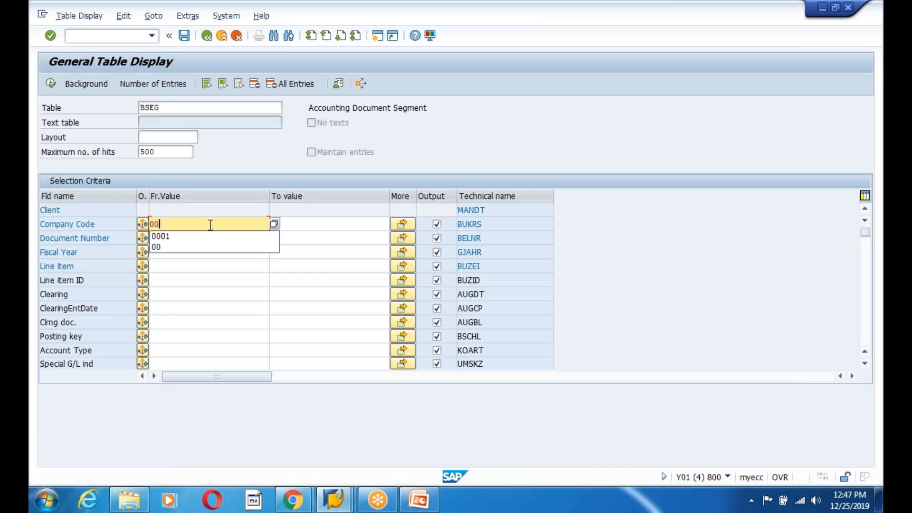
click(173, 236)
click(173, 237)
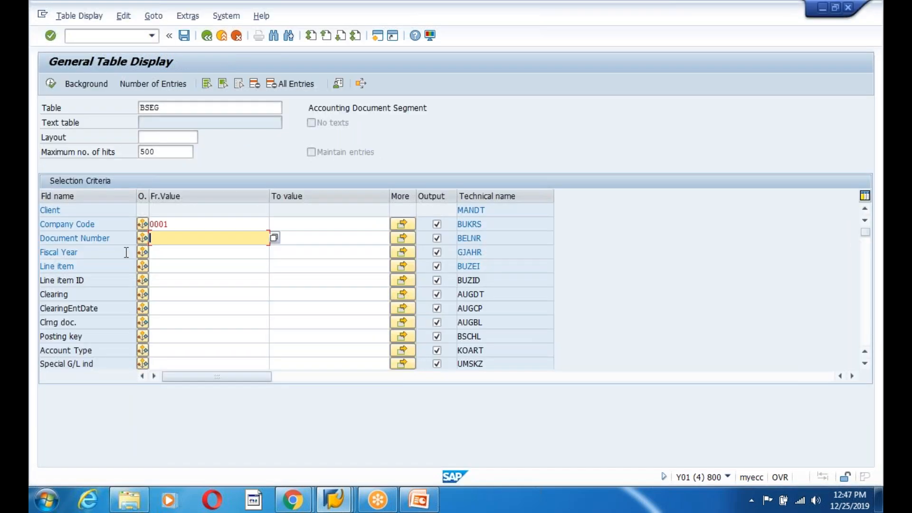
text(100000570)
key(Return)
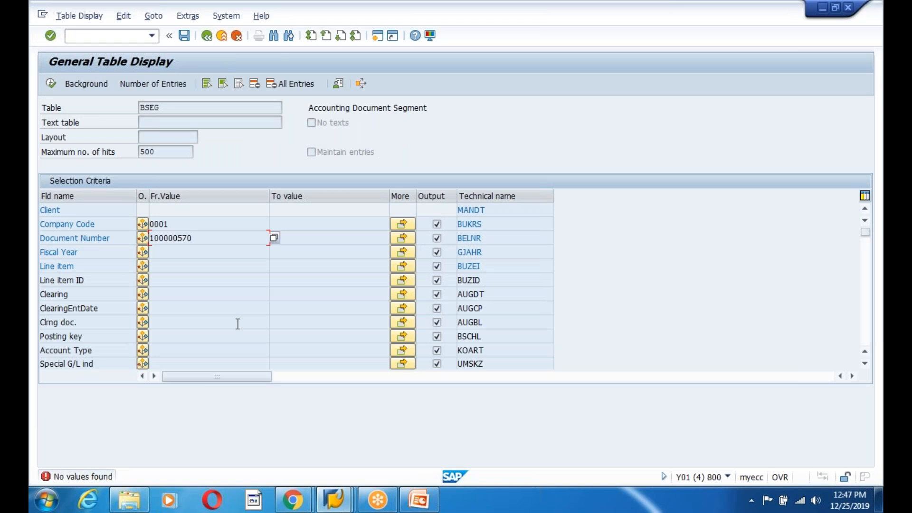
- Go back to the BKPF results and widen the Document Number column
key(BackSpace)
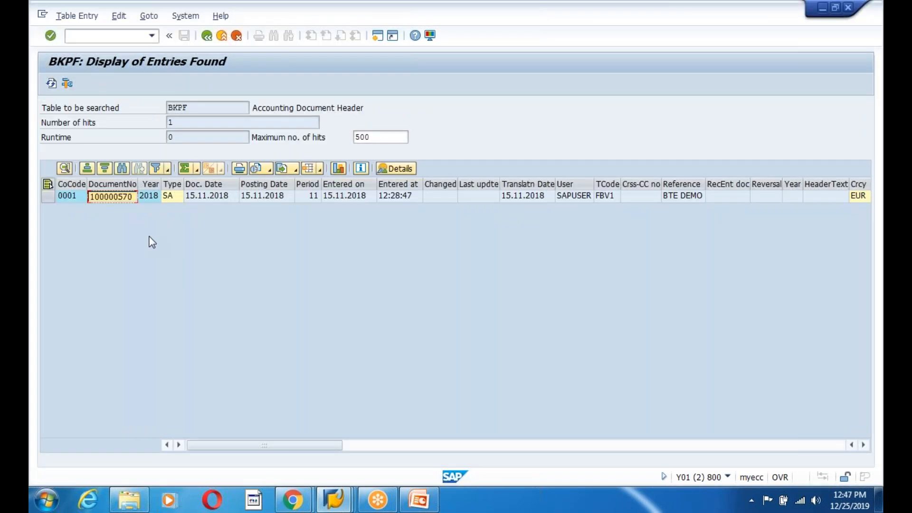
drag(138, 184, 169, 184)
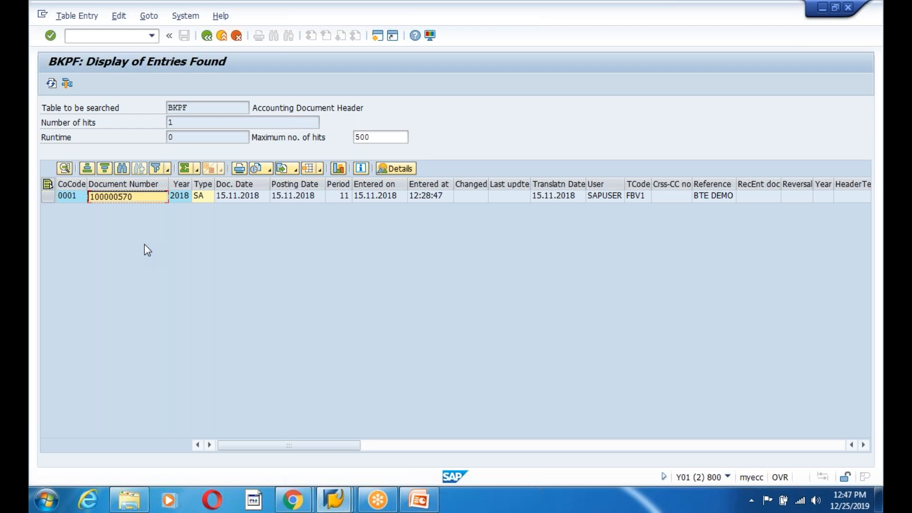
key(alt+Tab)
click(335, 500)
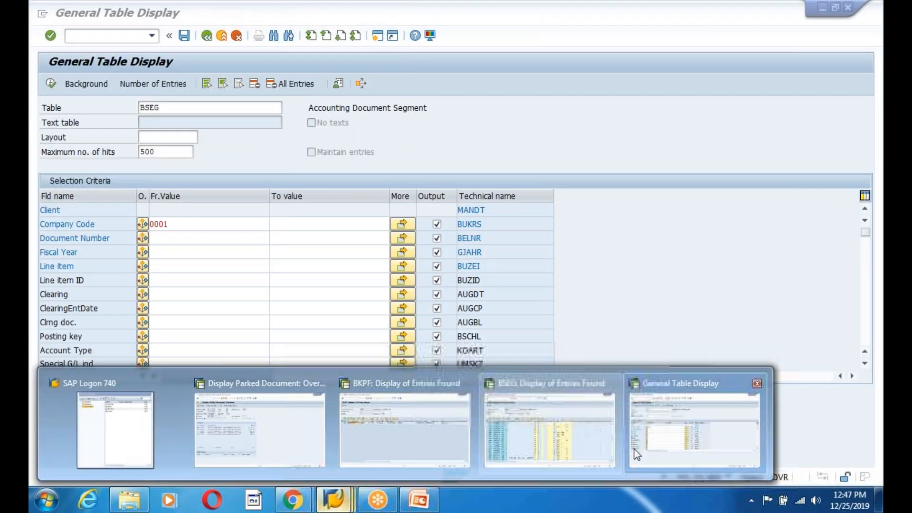
click(383, 448)
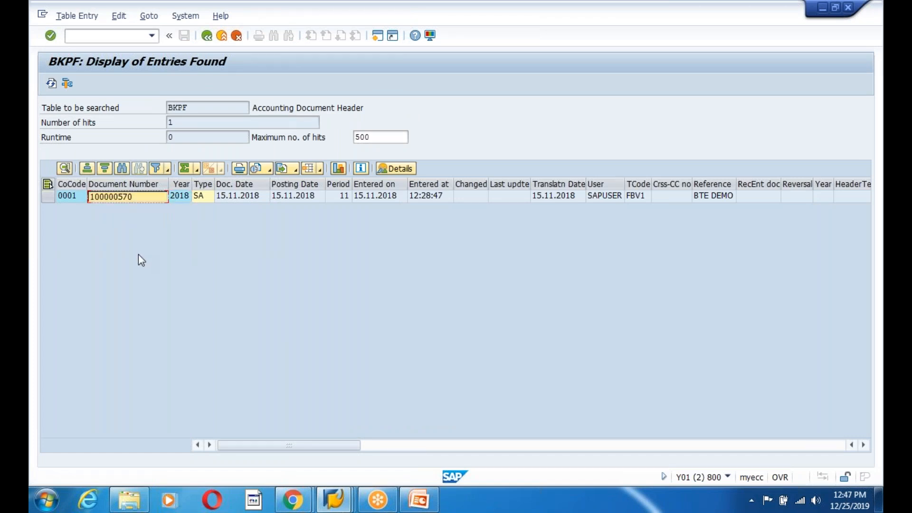
- Start transaction ST05 in the SAP Easy Access session
click(346, 505)
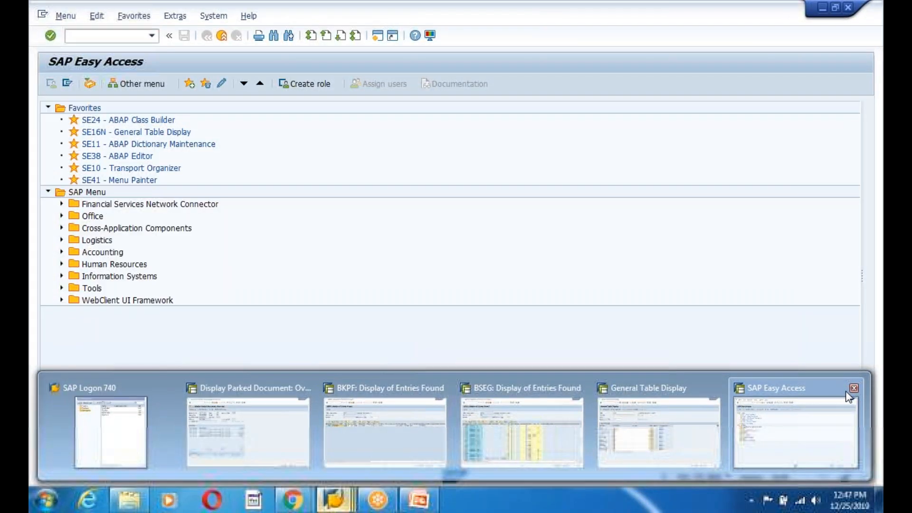
click(812, 402)
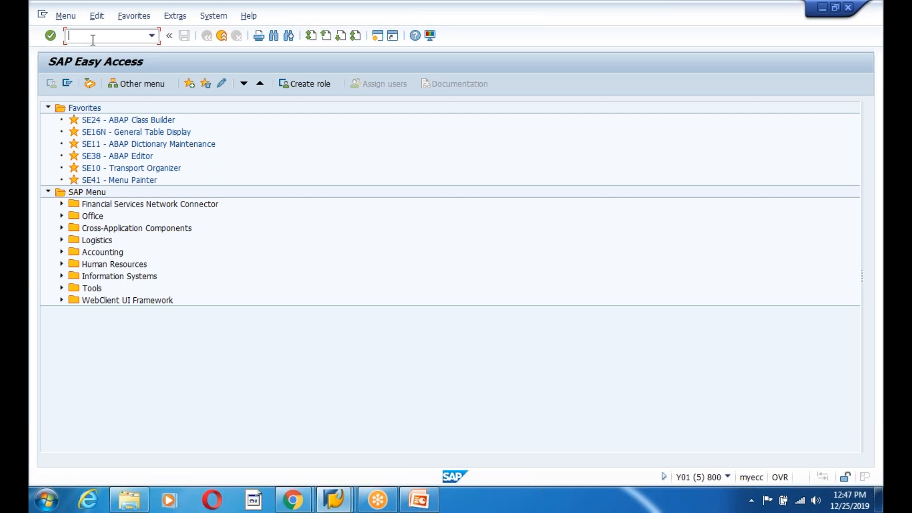
text(st05)
key(Return)
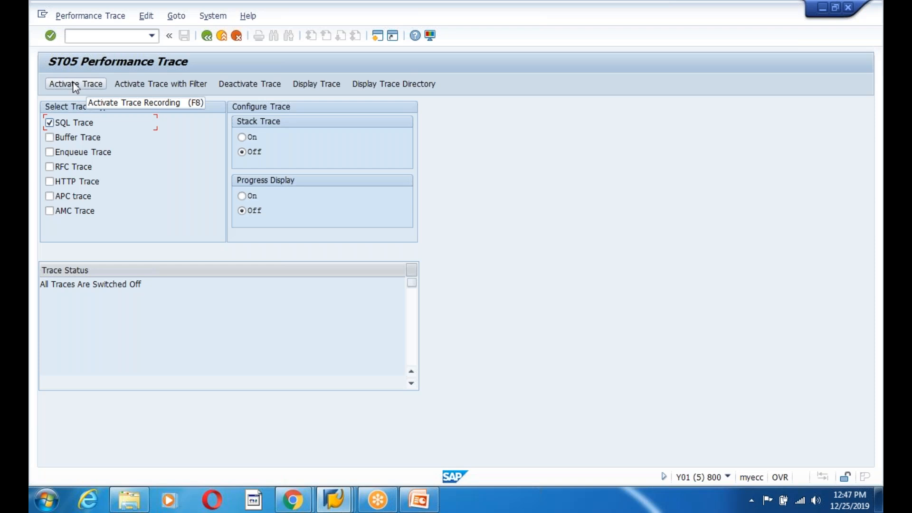
- Switch to PowerPoint and add the note 'ST05- Activate SQl Trace' below the GL account line on the slide
click(411, 504)
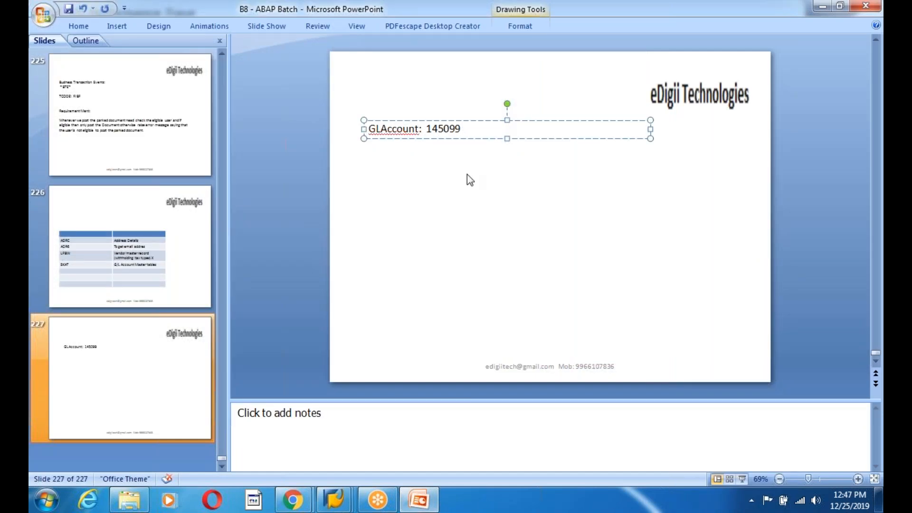
key(Return)
key(Return)
text(ST)
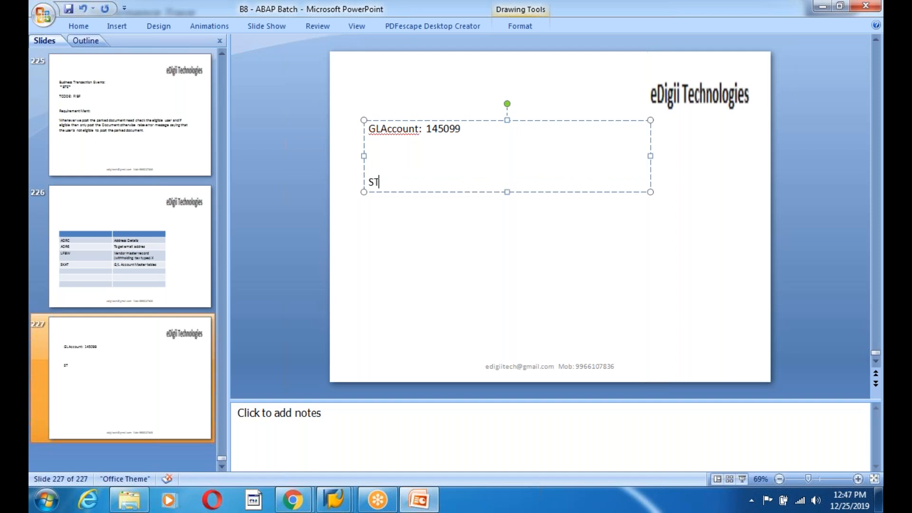
text(05- Activate SQl Trace)
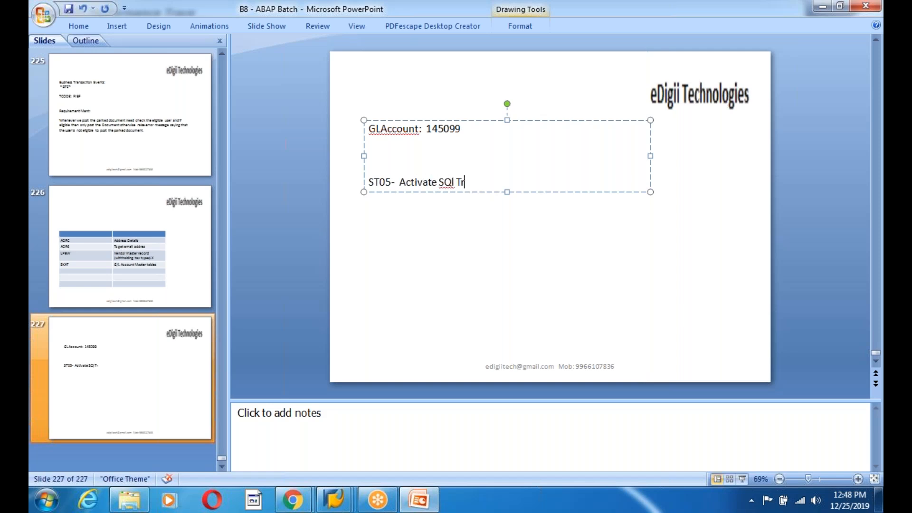
key(Return)
key(Return)
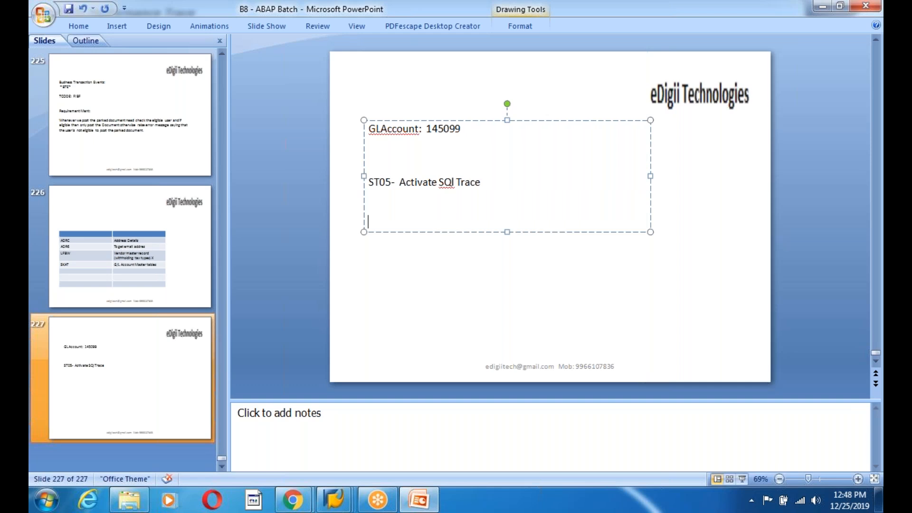
- Return to SAP and activate the SQL trace in ST05
key(alt+Tab)
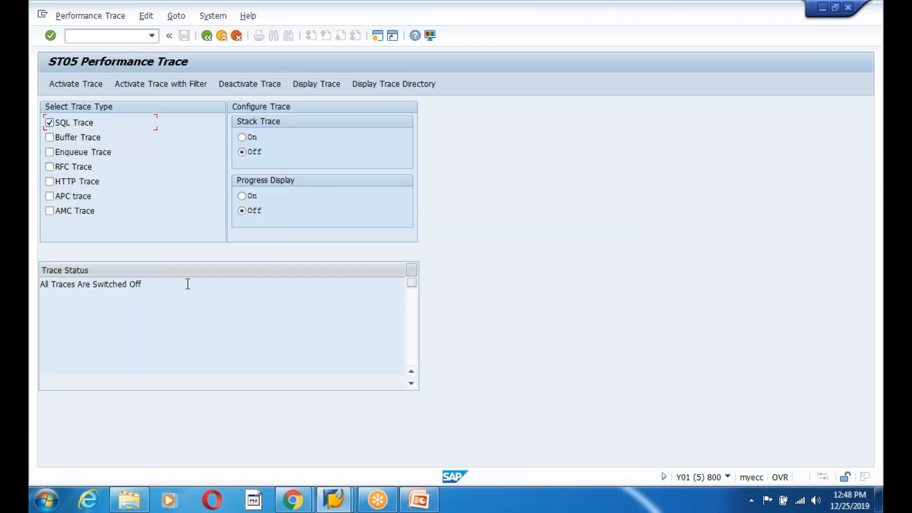
click(72, 85)
drag(214, 300, 40, 298)
click(42, 261)
click(234, 345)
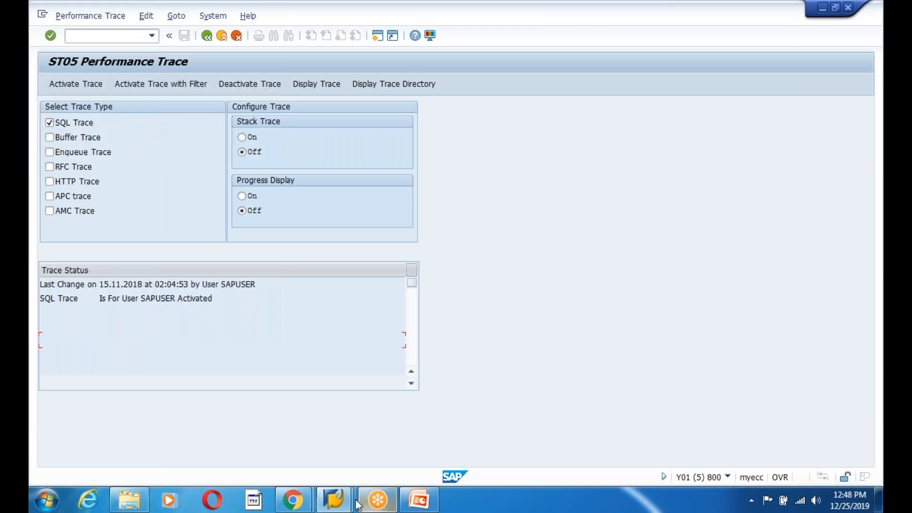
- Leave the parked document display and reopen it in FBV3 for company code 0001, document 100000570, year 2018
click(347, 500)
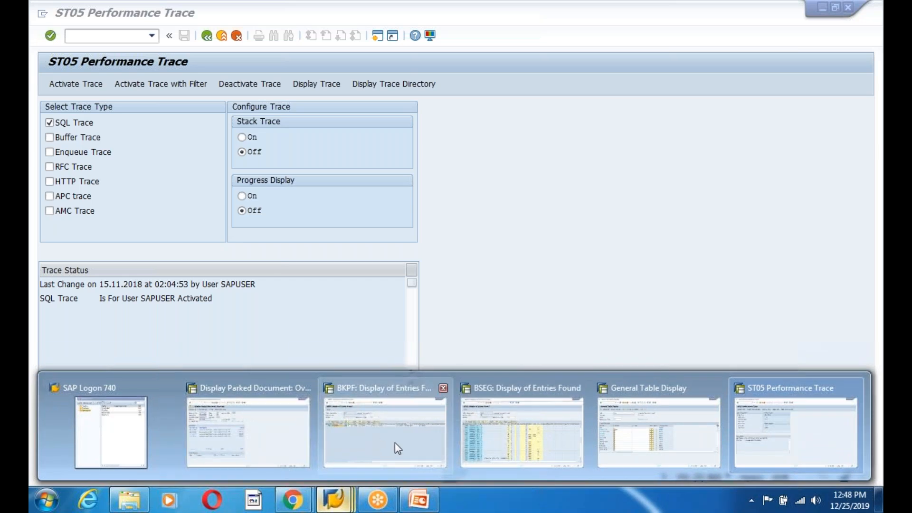
click(248, 428)
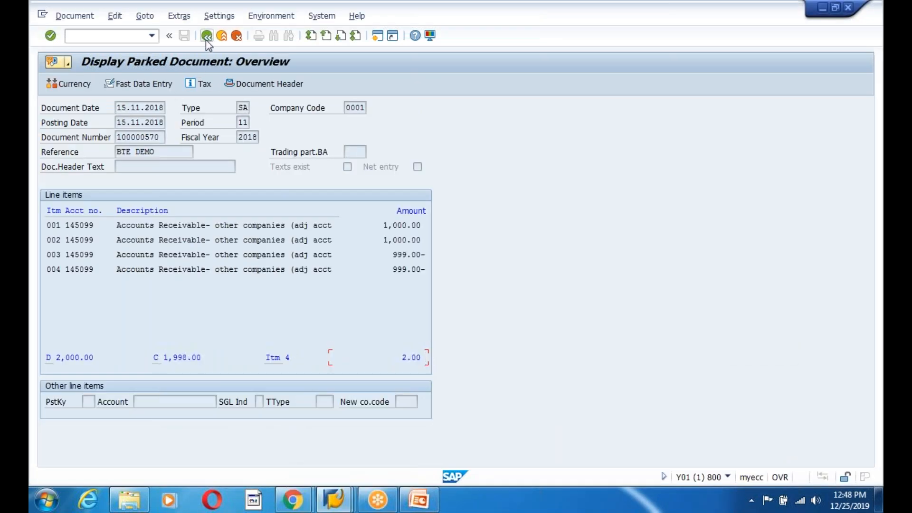
click(207, 39)
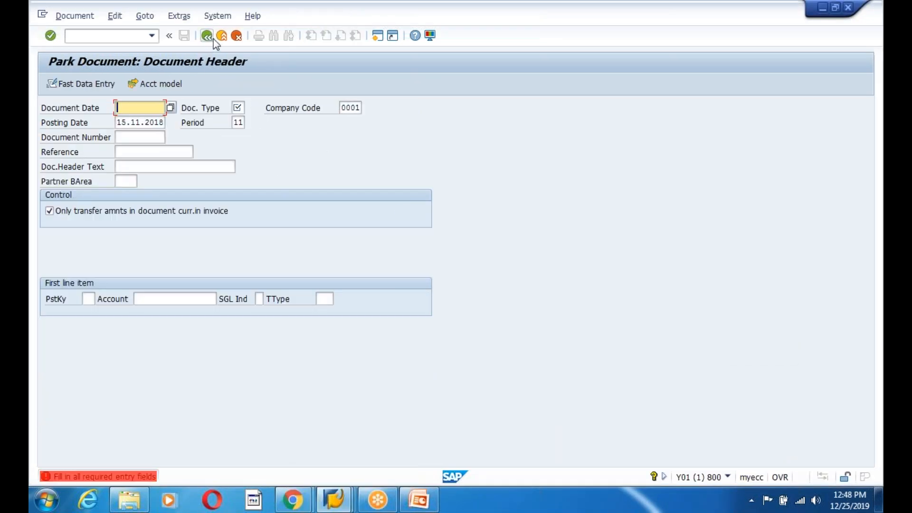
click(221, 37)
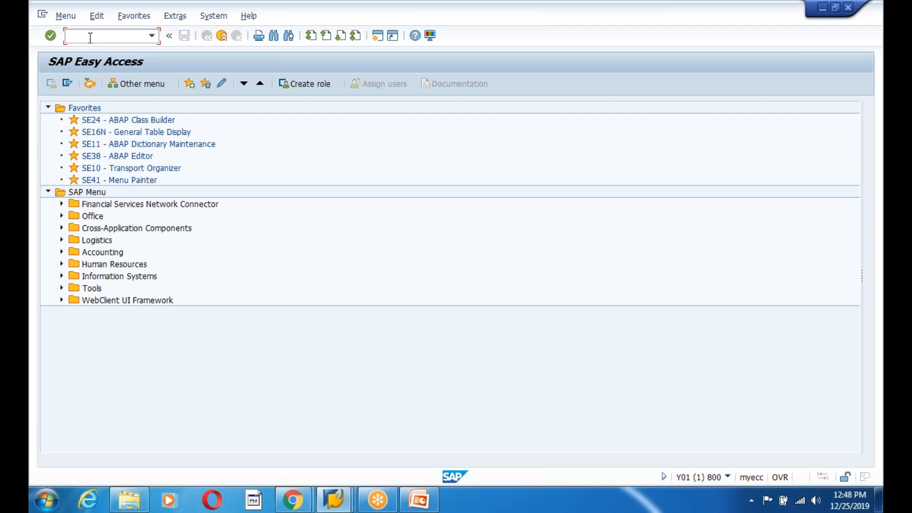
text(fbv3)
key(Return)
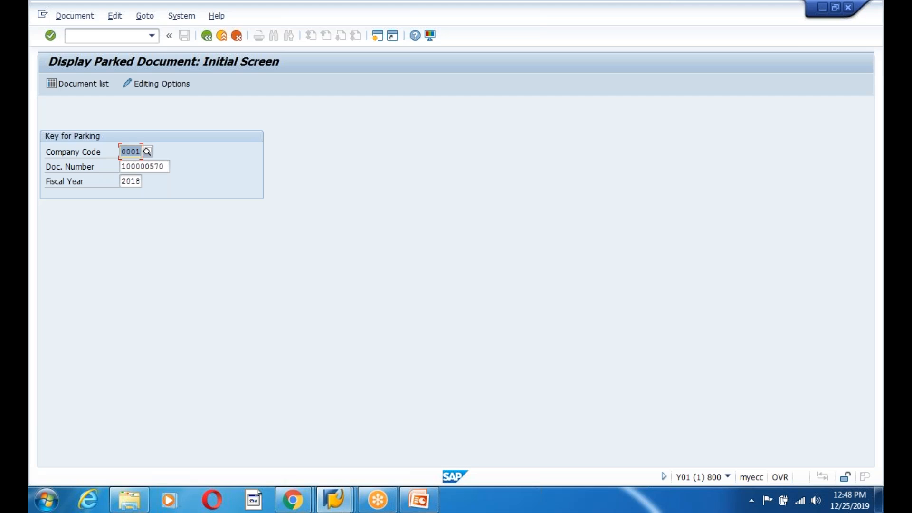
key(Return)
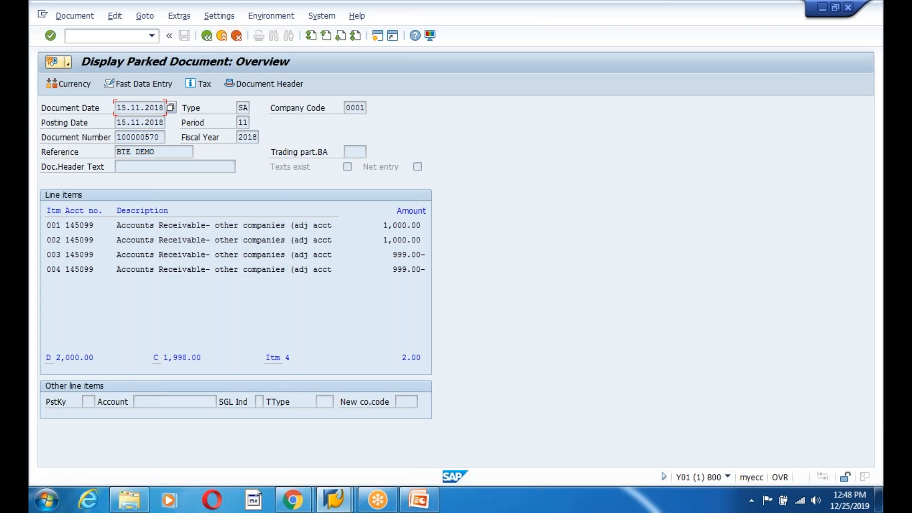
- Switch to the ST05 session and deactivate the trace
mouse_move(335, 499)
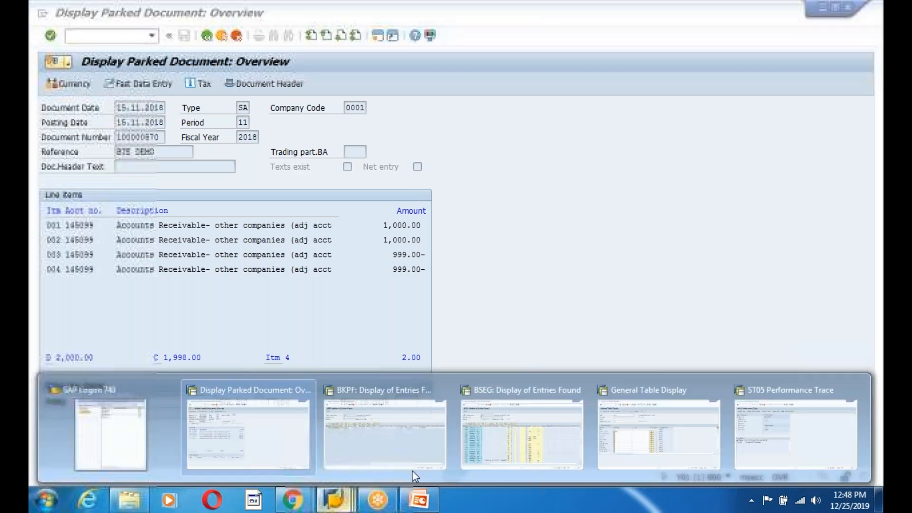
click(754, 435)
click(256, 84)
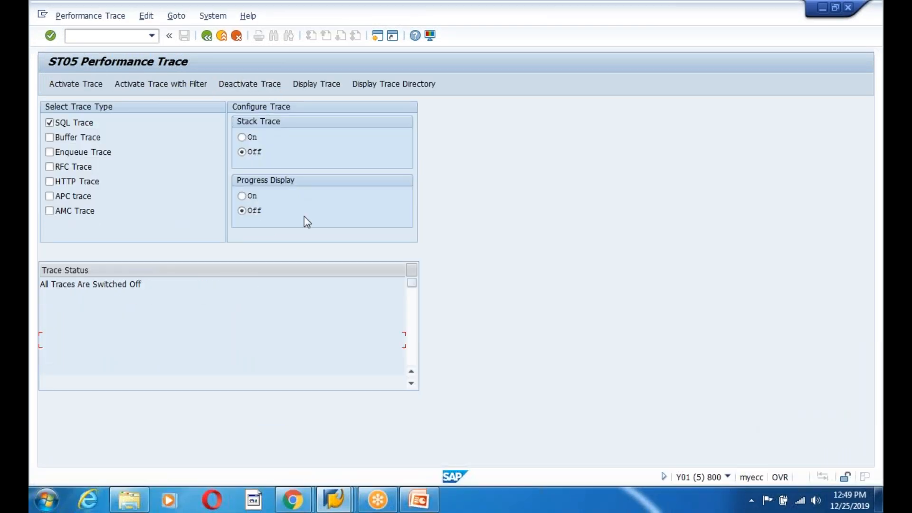
- Display the recorded SQL trace and examine the object names of the tables read for the parked document
click(318, 84)
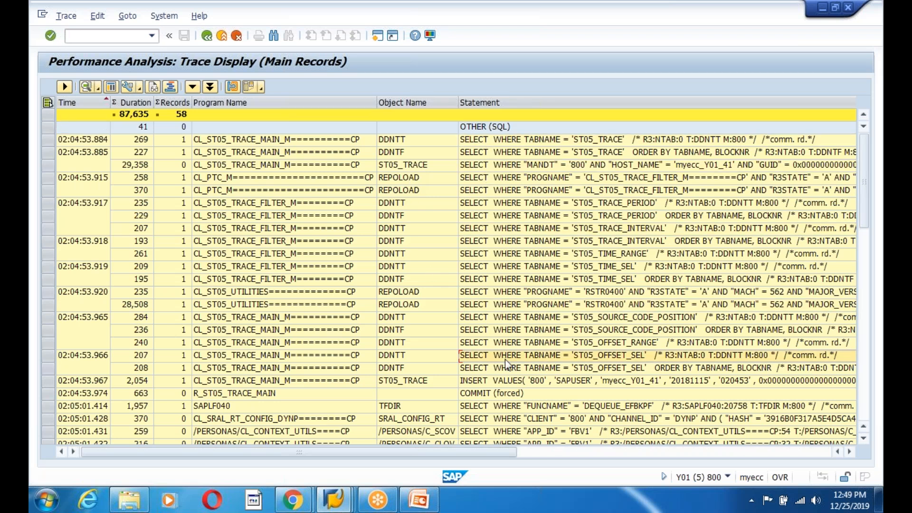
click(409, 270)
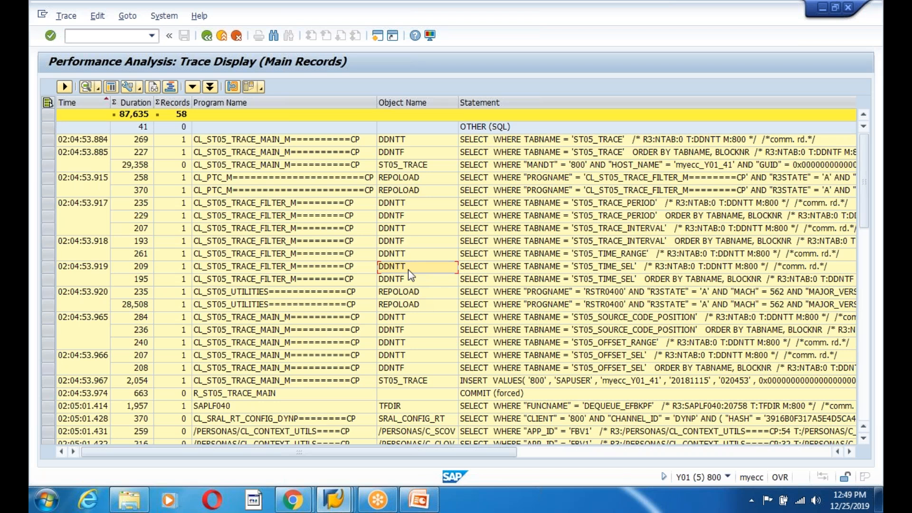
click(408, 368)
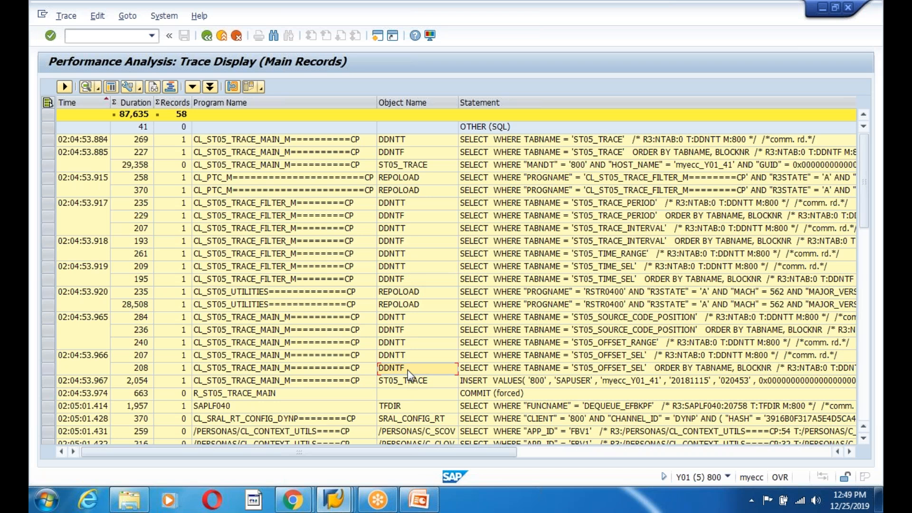
key(Page_Down)
key(Page_Down)
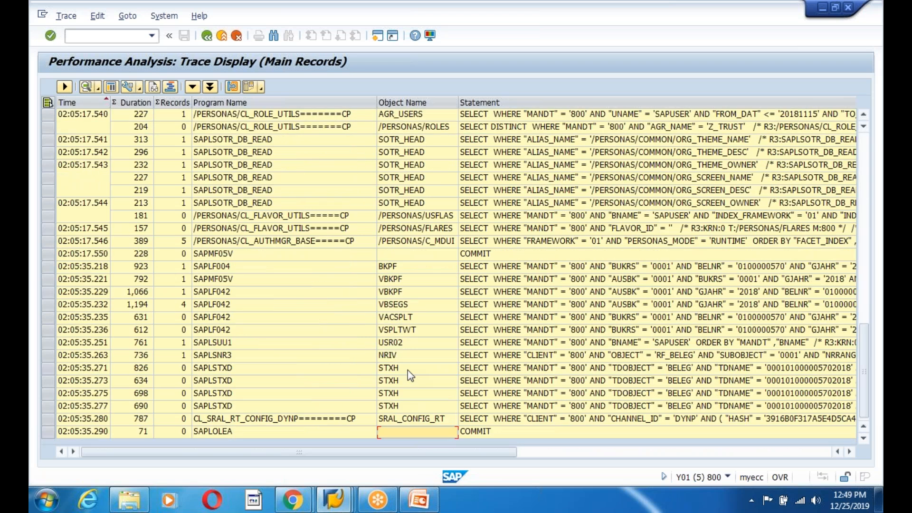
click(406, 364)
click(394, 267)
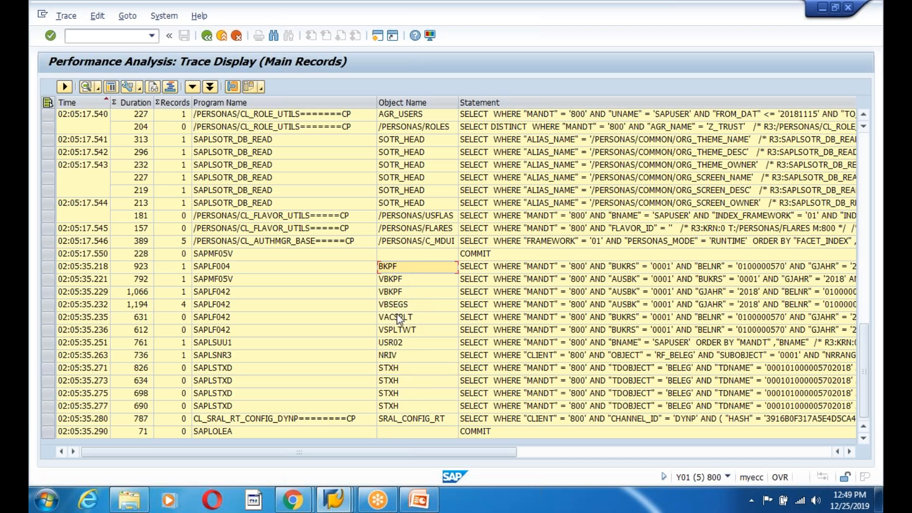
click(387, 307)
click(403, 281)
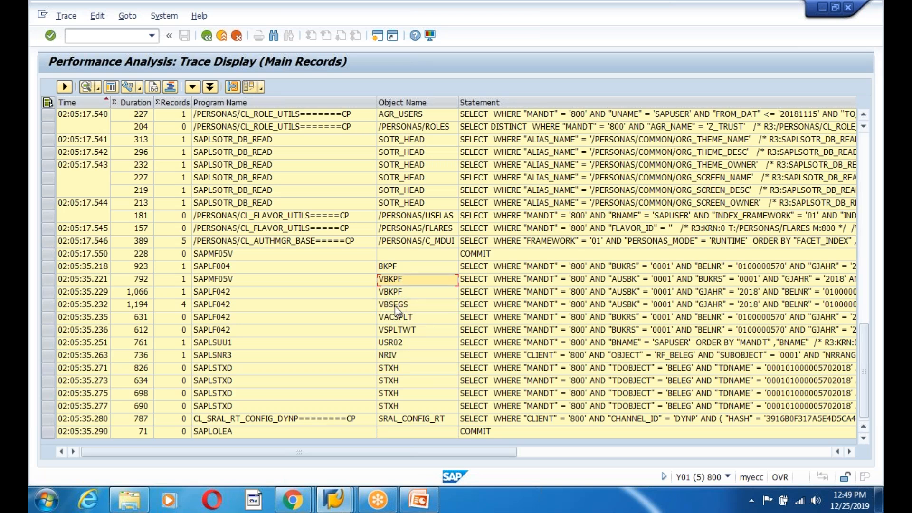
click(393, 294)
click(391, 307)
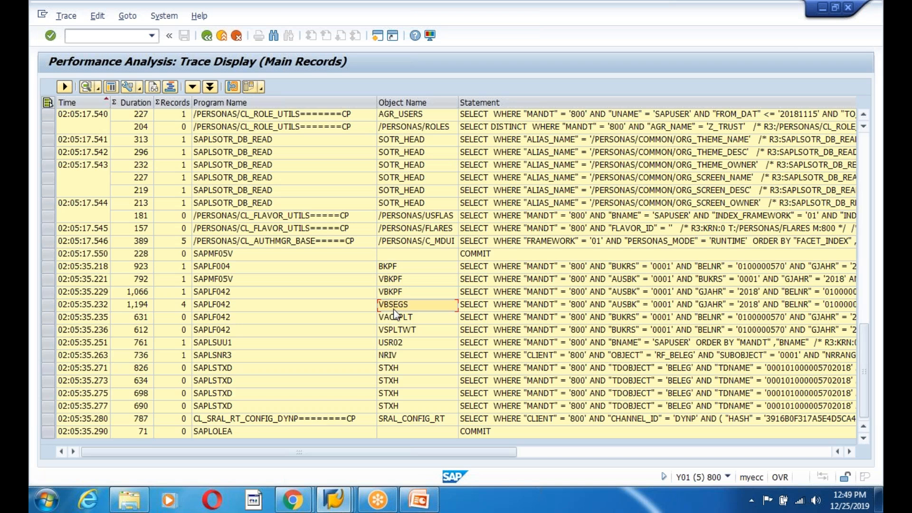
click(398, 369)
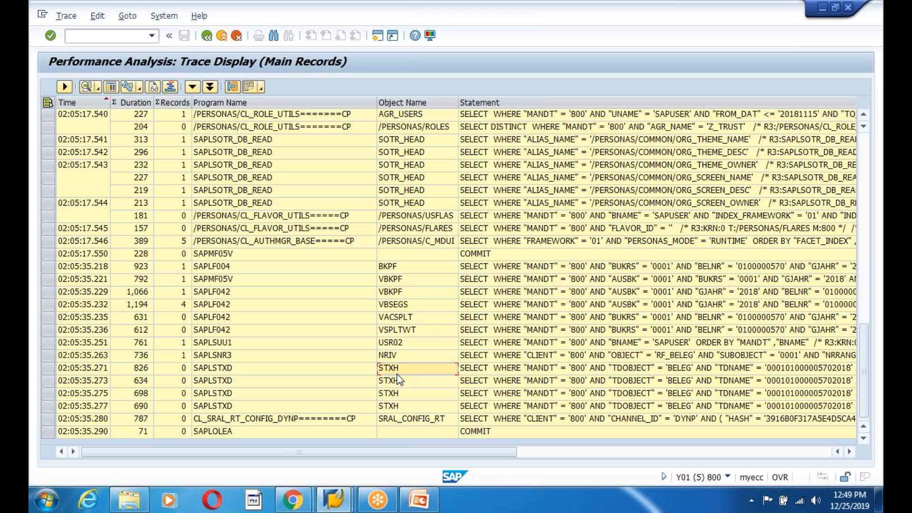
click(411, 420)
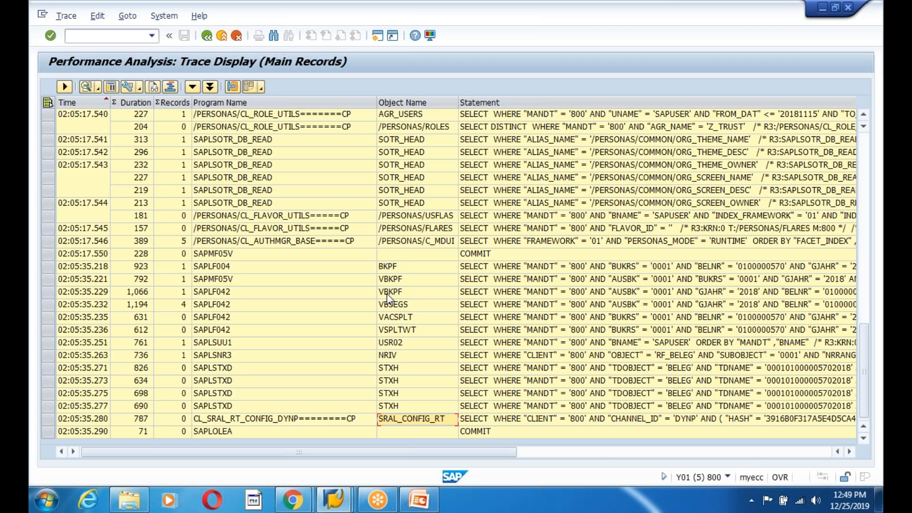
click(393, 307)
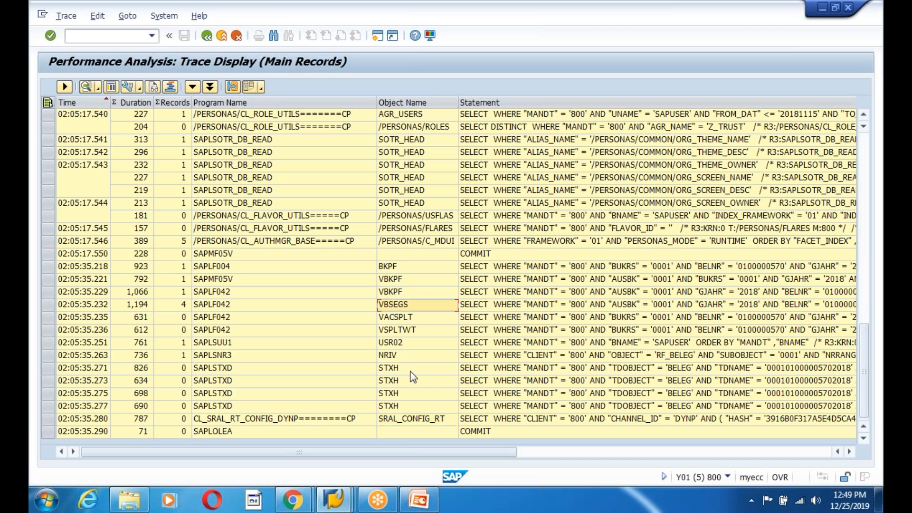
- Switch to the SE16N session and change the table from BSEG to VBSEGS
mouse_move(336, 505)
click(678, 425)
click(203, 109)
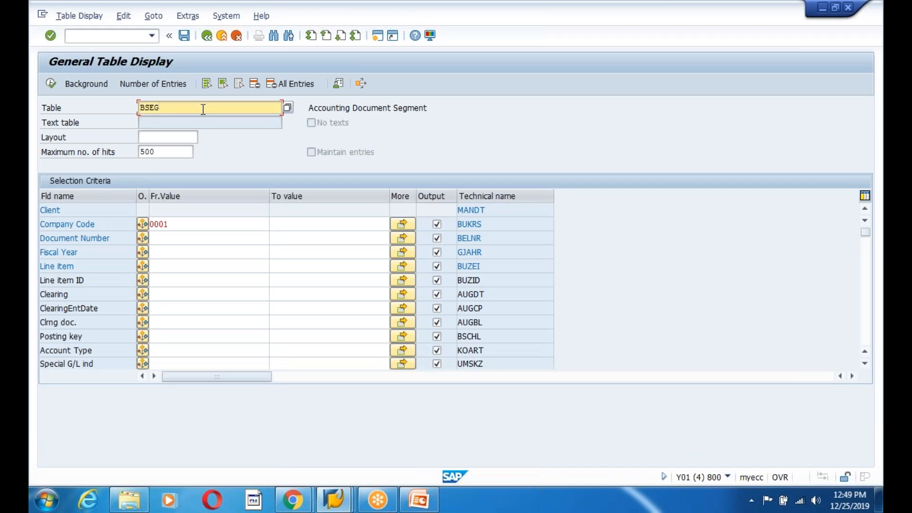
key(BackSpace)
key(BackSpace)
key(BackSpace)
key(BackSpace)
text(V)
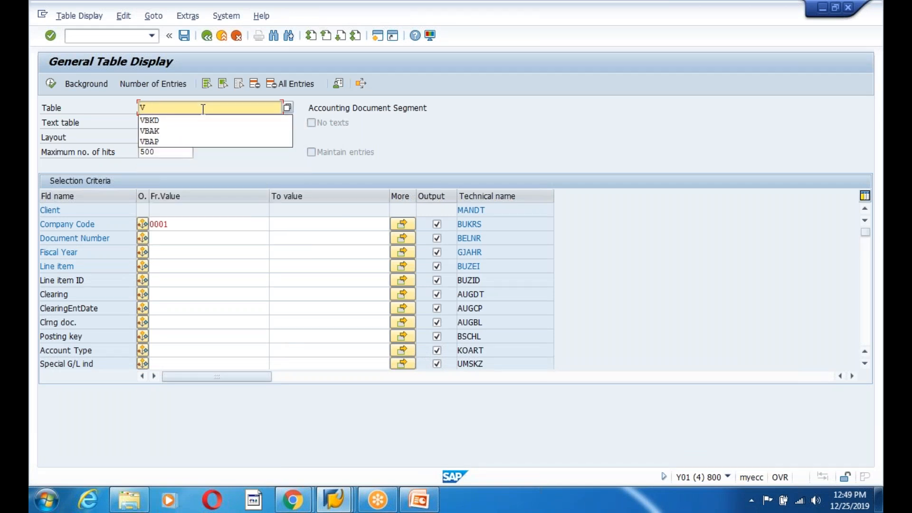
text(BESGED)
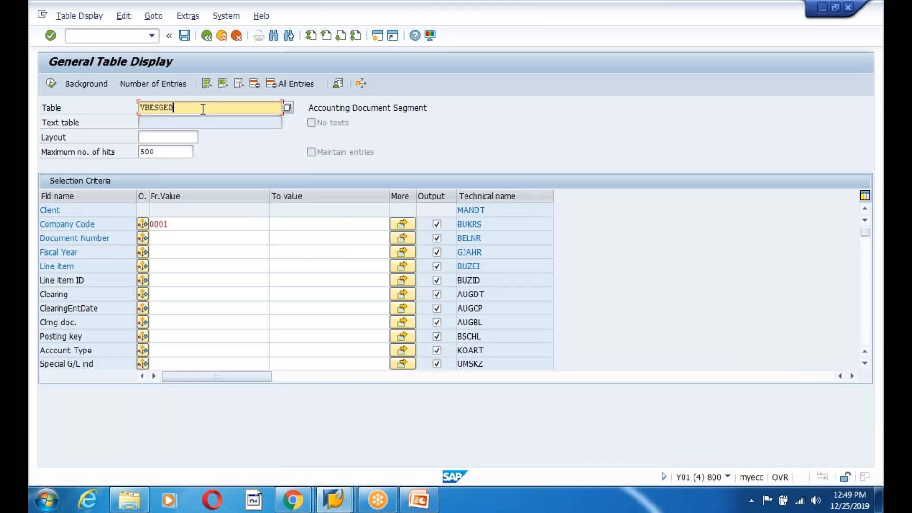
key(BackSpace)
key(BackSpace)
key(BackSpace)
key(BackSpace)
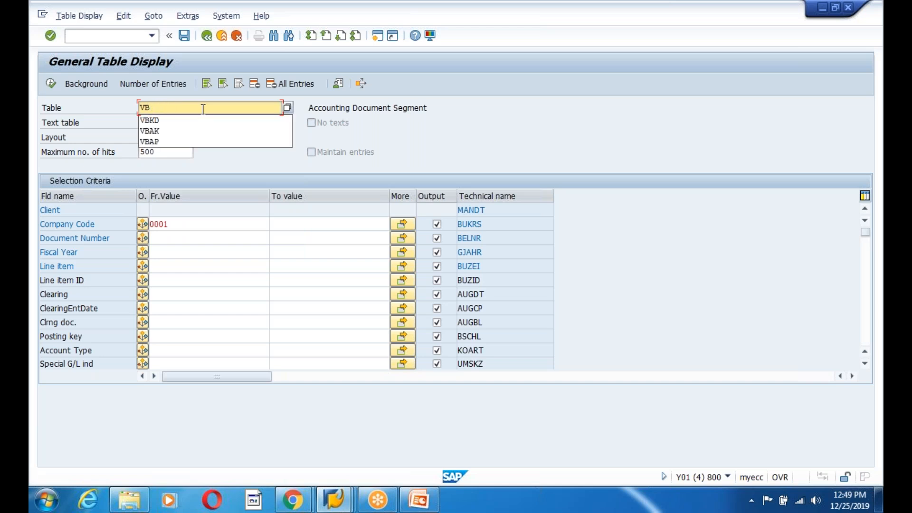
text(SEGS)
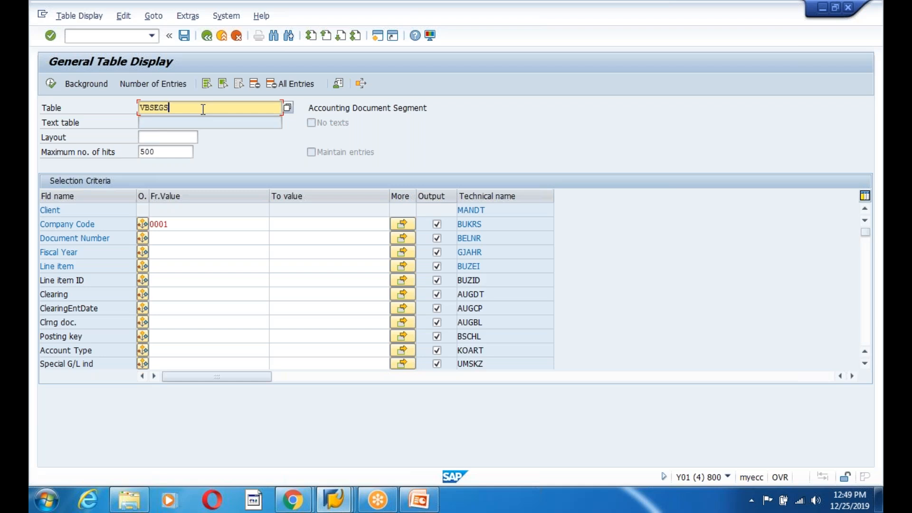
key(Return)
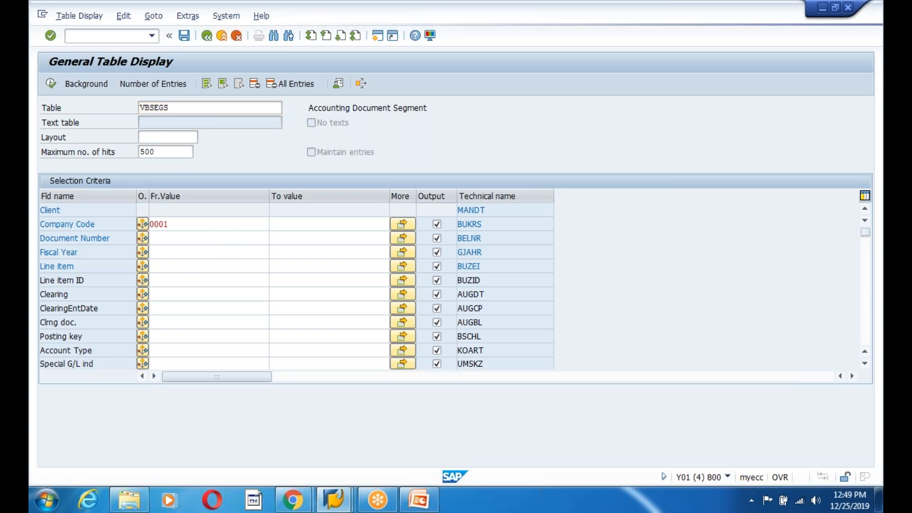
- Enter document number 100000570 in the VBSEGS selection criteria
click(186, 225)
click(183, 239)
key(alt+Tab)
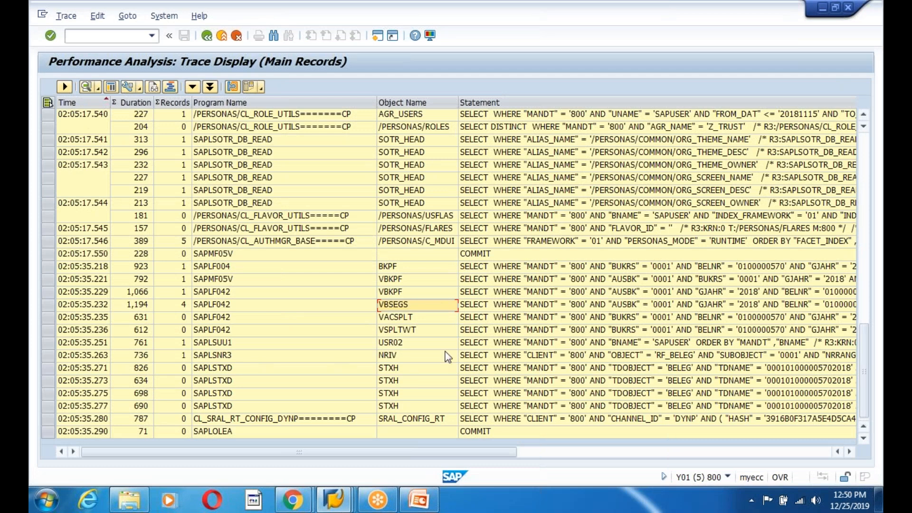
key(alt+Tab)
key(BackSpace)
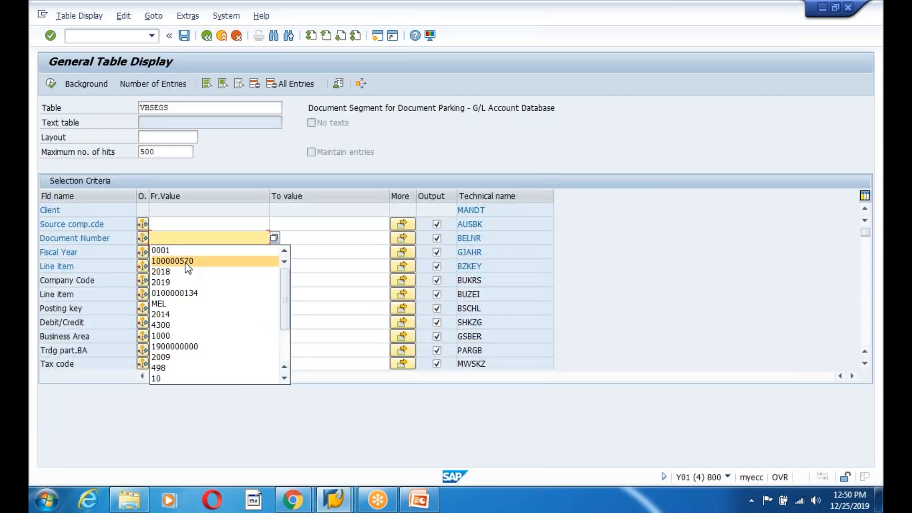
click(186, 261)
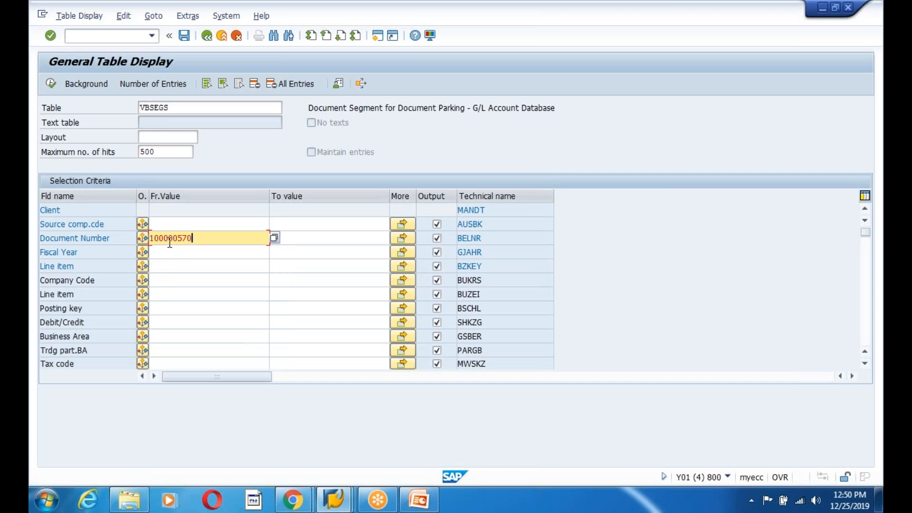
- Set the source company code to 0001 and fiscal year to 2018, and execute the VBSEGS selection
click(169, 223)
text(00)
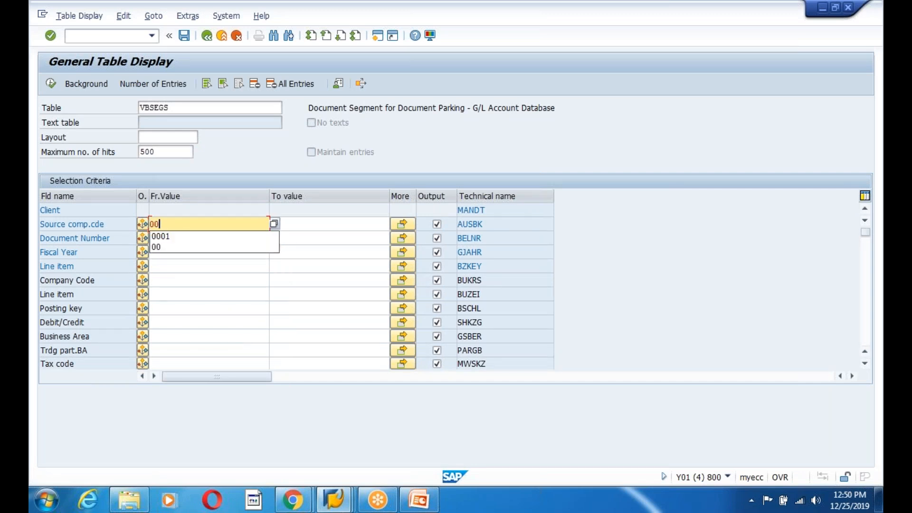
key(Down)
key(Return)
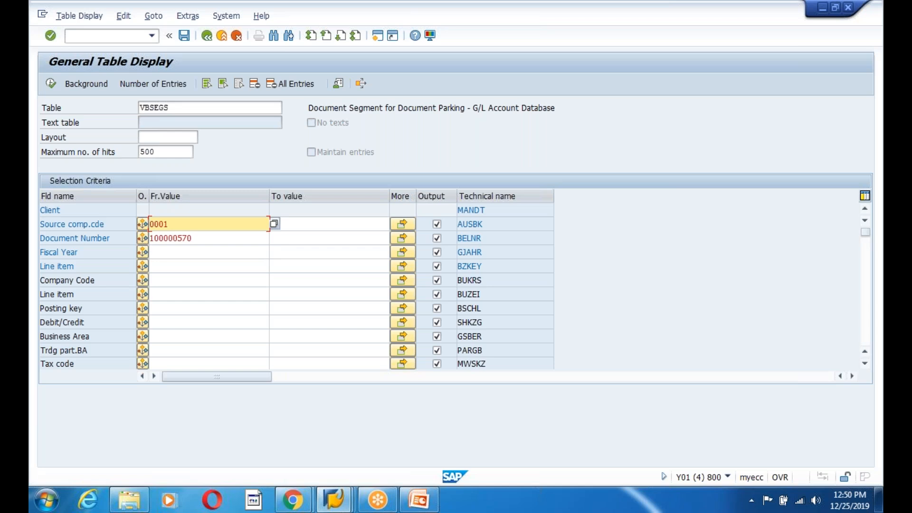
click(209, 252)
text(2018)
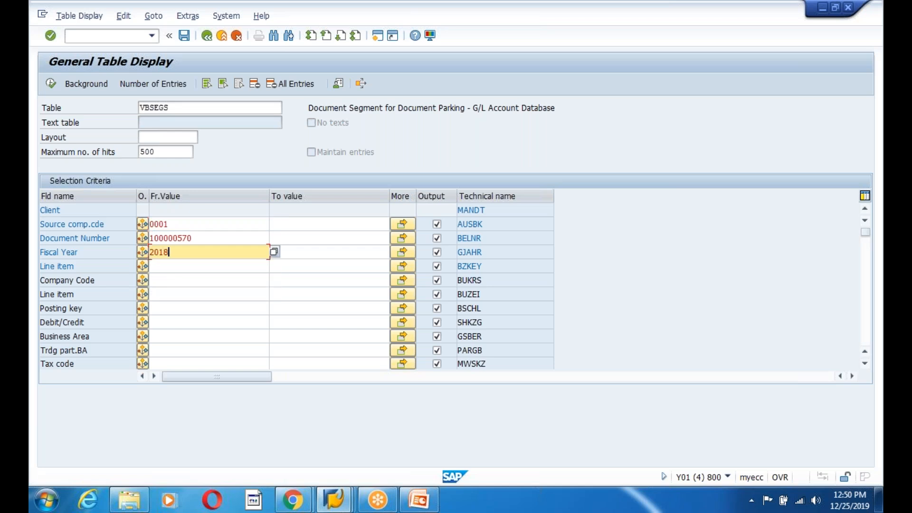
click(51, 83)
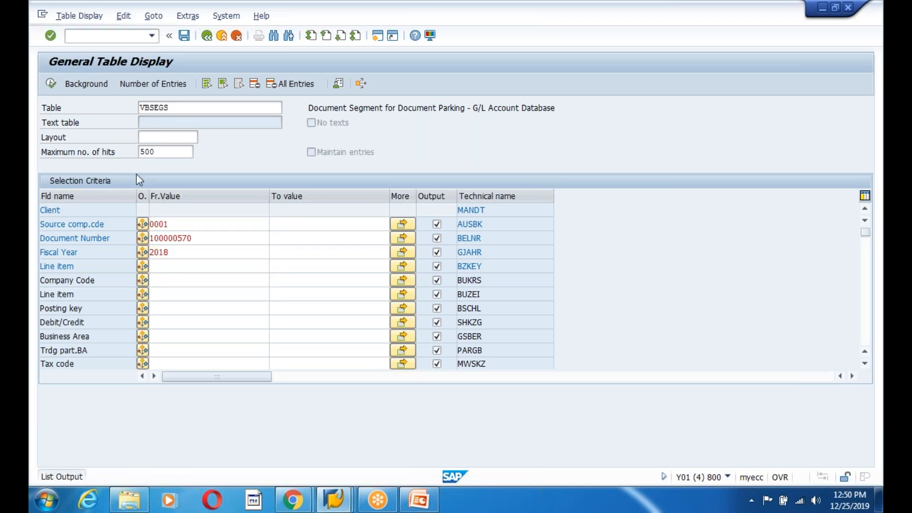
- Examine the VBSEGS line items found for the parked document
drag(48, 196, 60, 255)
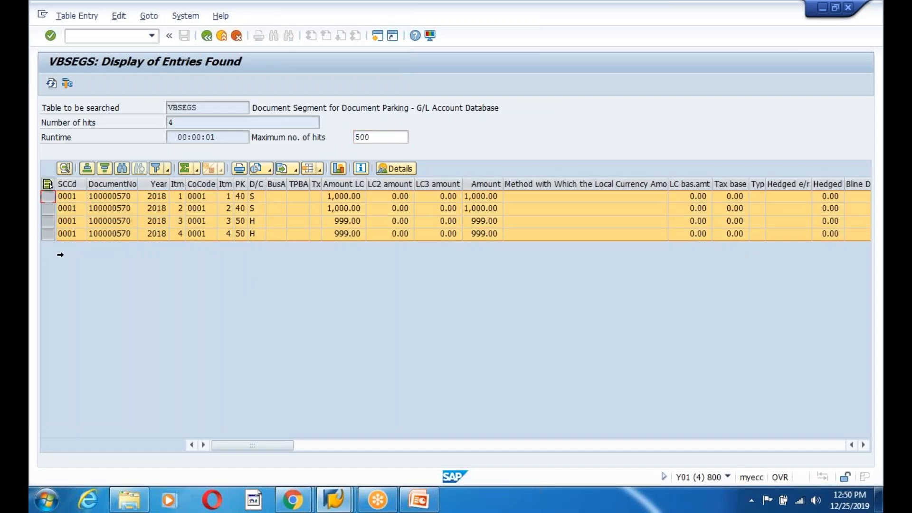
click(403, 218)
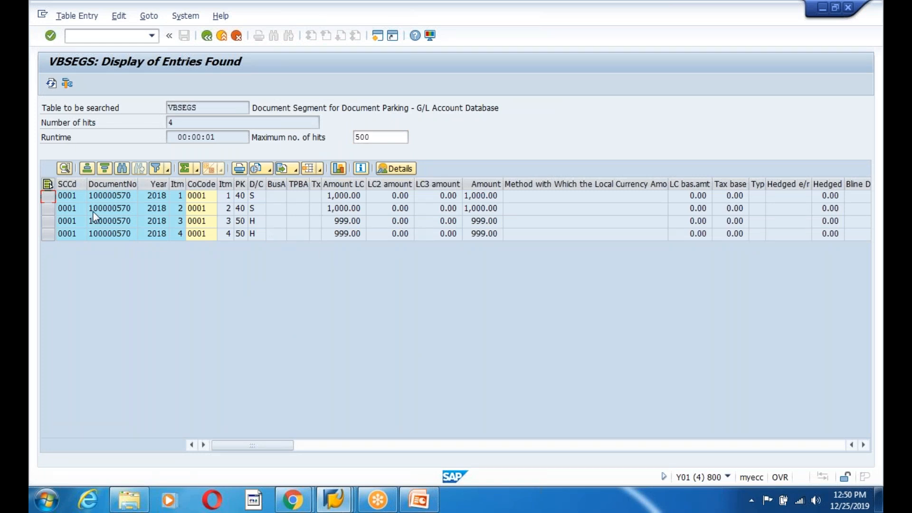
drag(206, 112, 168, 108)
click(169, 108)
click(515, 108)
drag(515, 108, 118, 108)
click(117, 108)
- In the slide 223 table, enter BKPF and VBSEGS for Post Parked Document under new HEADER and ITEM column headings
click(424, 507)
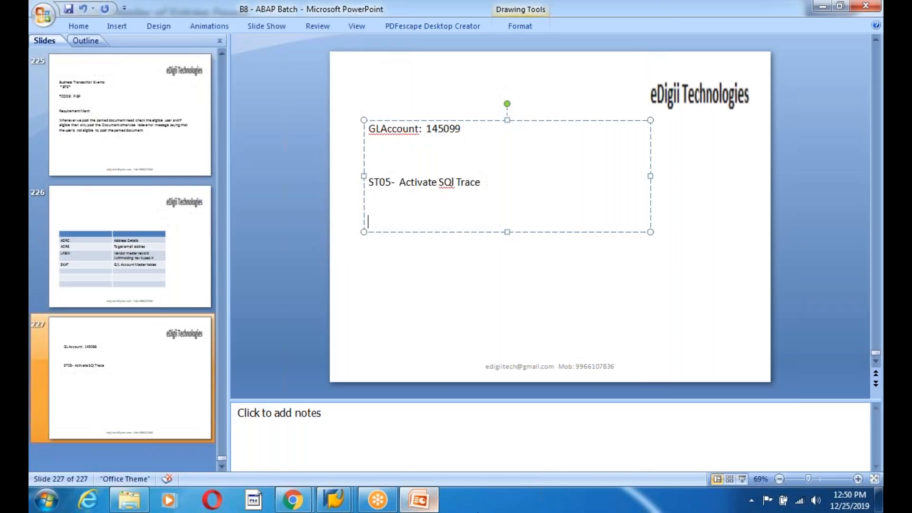
click(138, 289)
scroll(133, 224, up, 2)
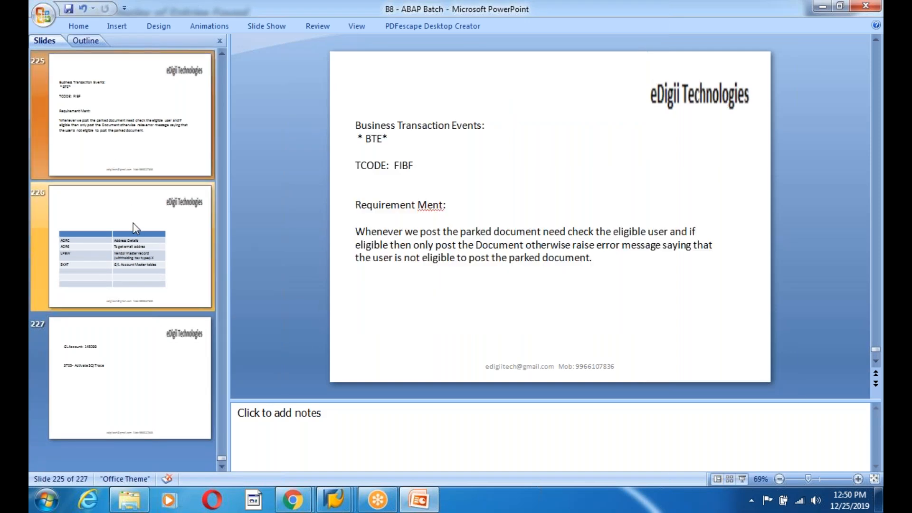
scroll(133, 223, up, 2)
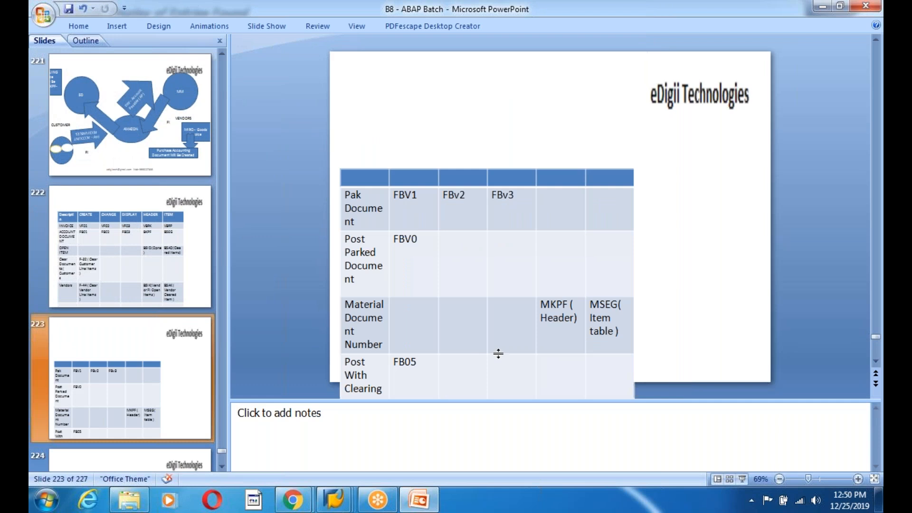
click(547, 256)
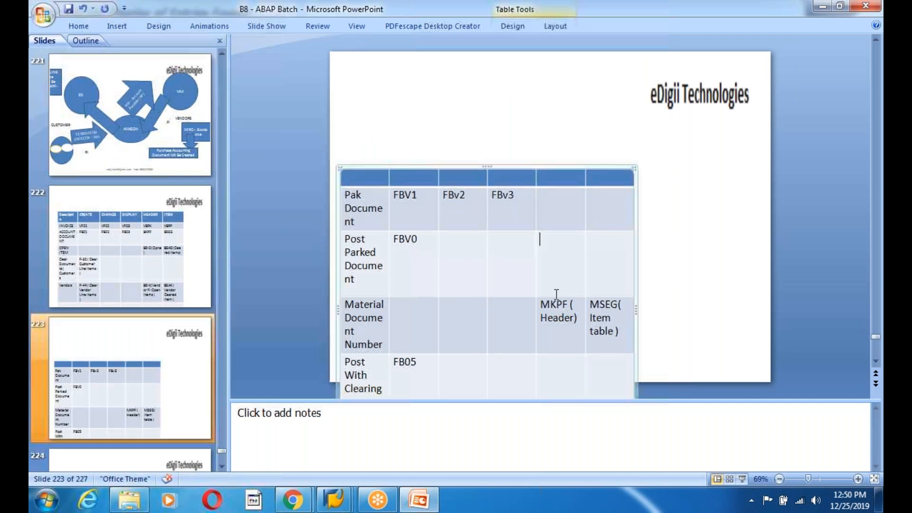
text(BKPF)
text(VBSEGS)
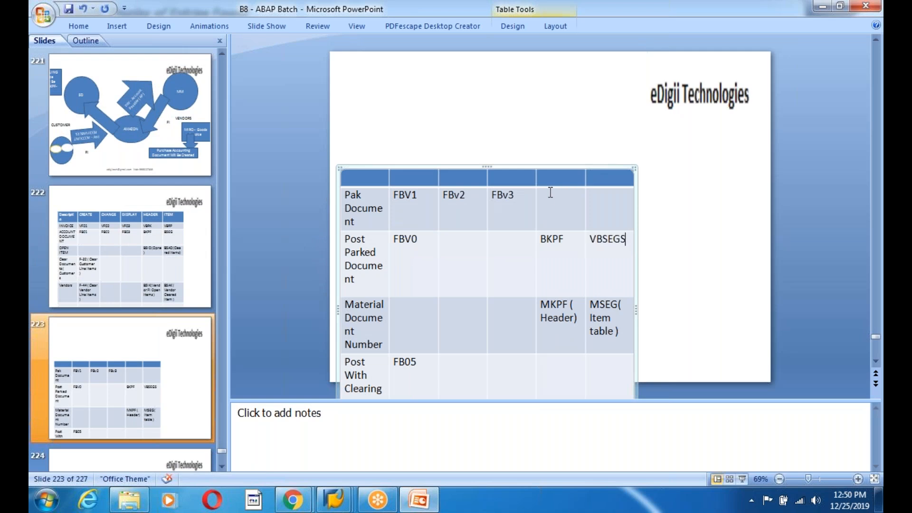
text(HEADE)
text(ITEM)
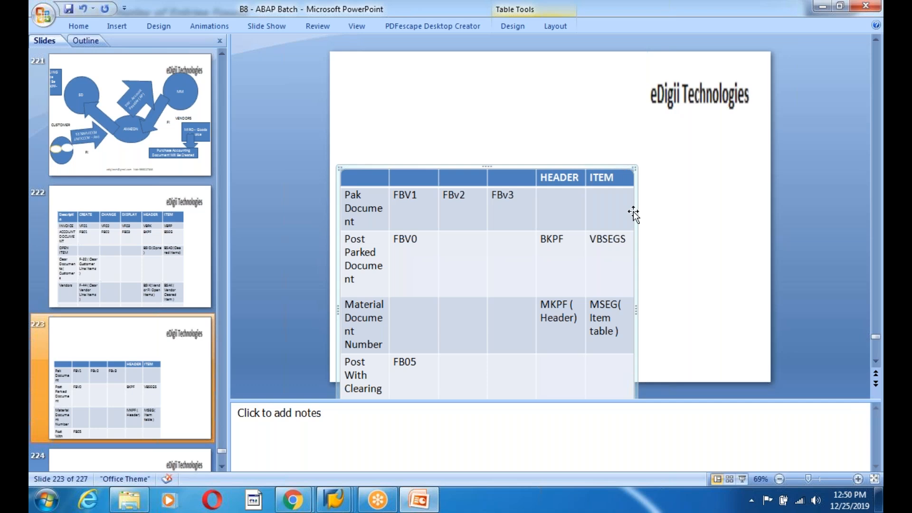
- Switch to the trace session and highlight the Object Name column
click(343, 504)
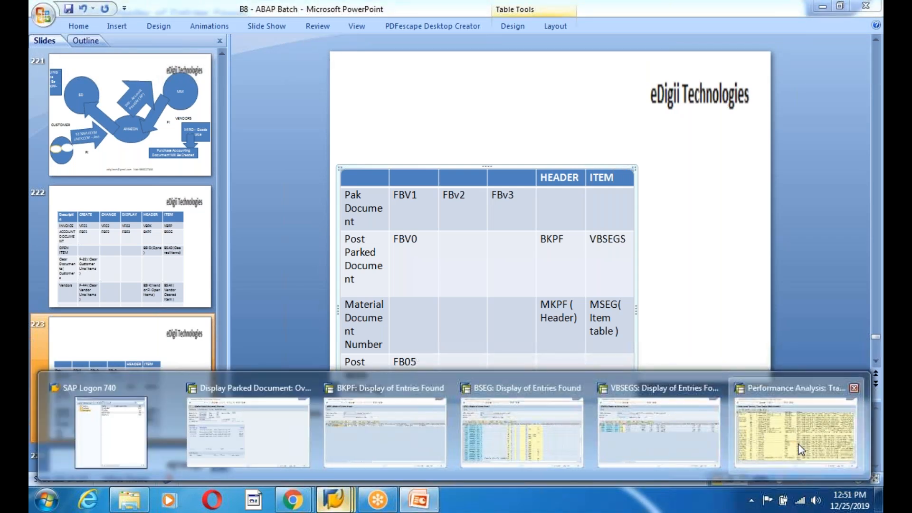
click(797, 423)
click(334, 500)
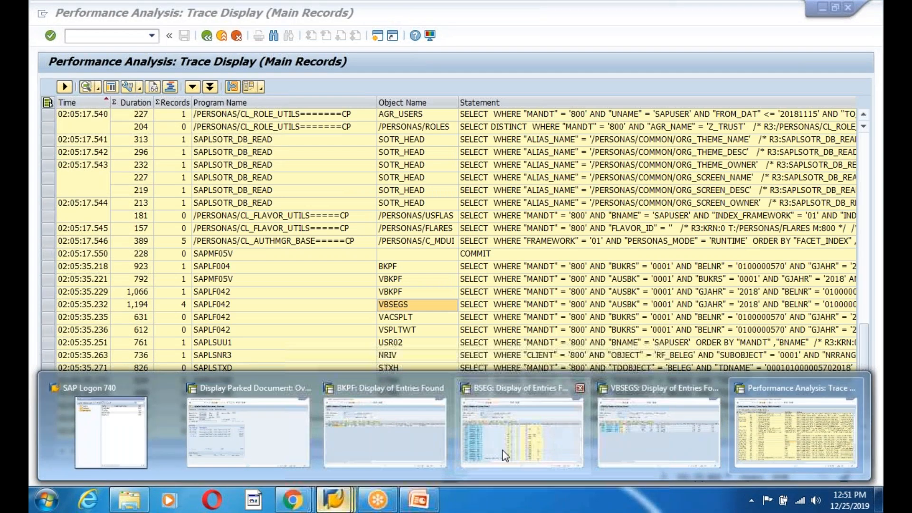
mouse_move(523, 447)
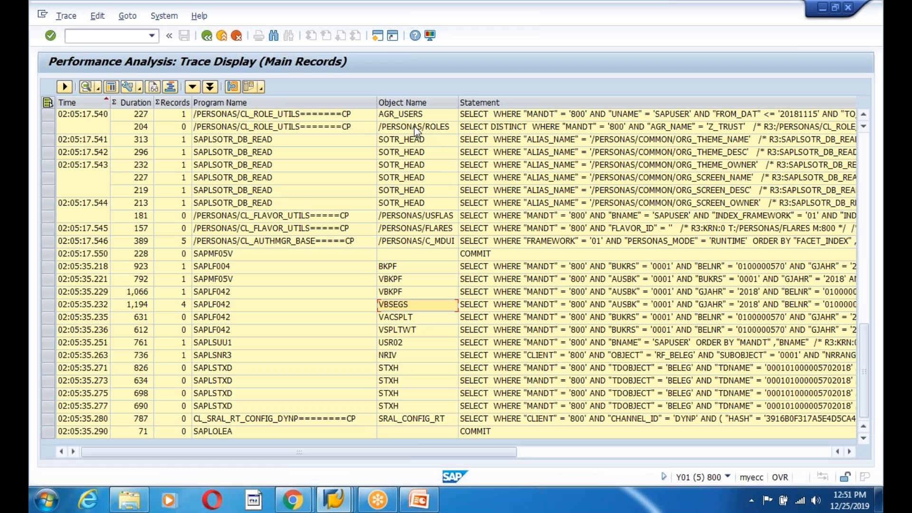
click(406, 101)
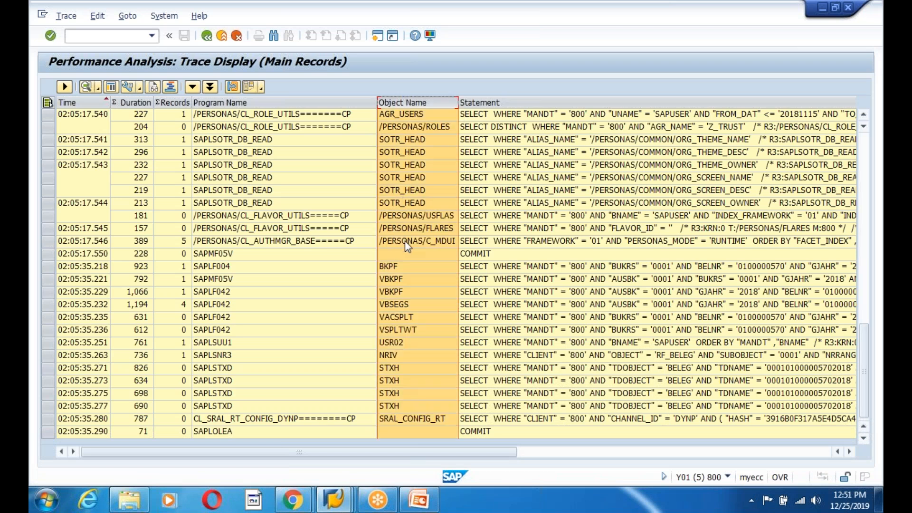
- Switch to the parked document session and return to its initial screen
mouse_move(335, 499)
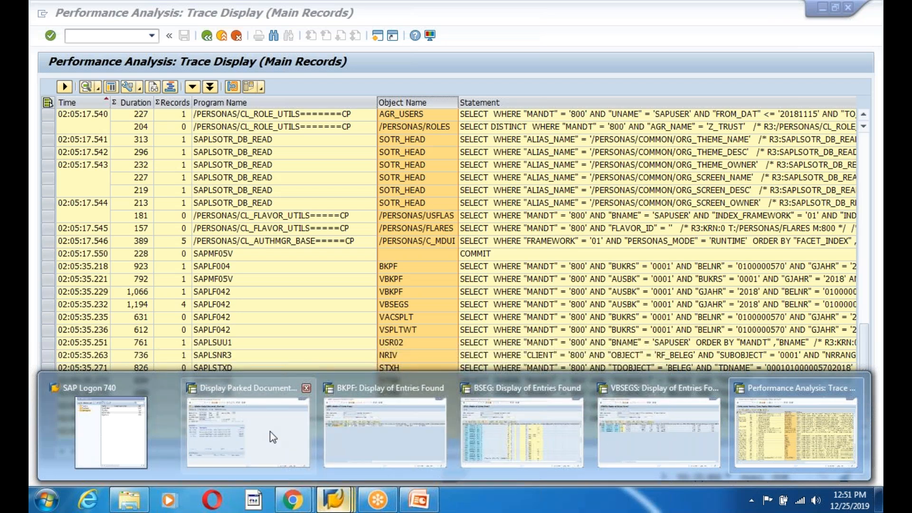
click(270, 432)
click(206, 37)
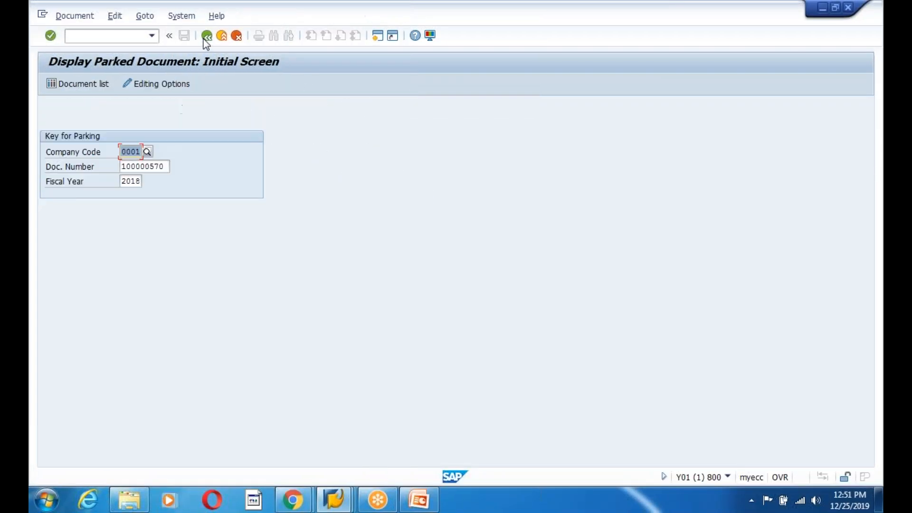
key(Tab)
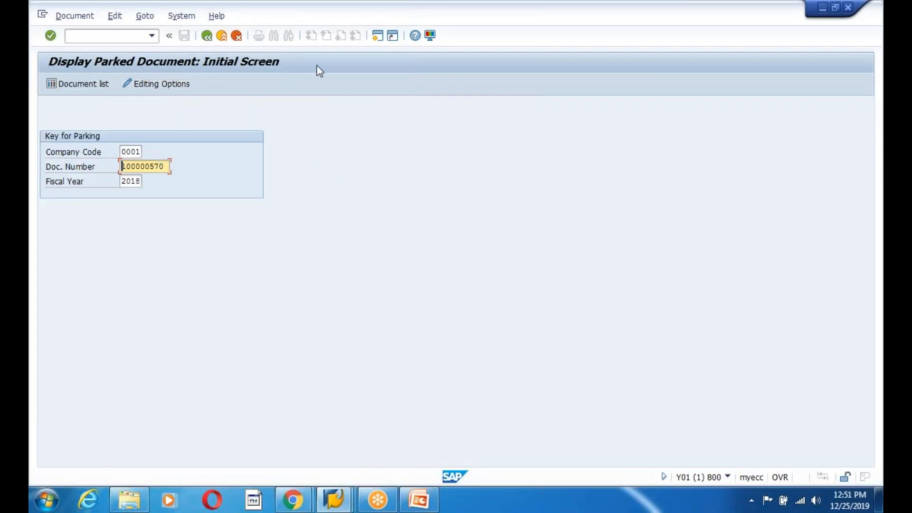
- Open a new session and run FBV0 for parked document 100000570 in company code 0001, fiscal year 2018
click(378, 37)
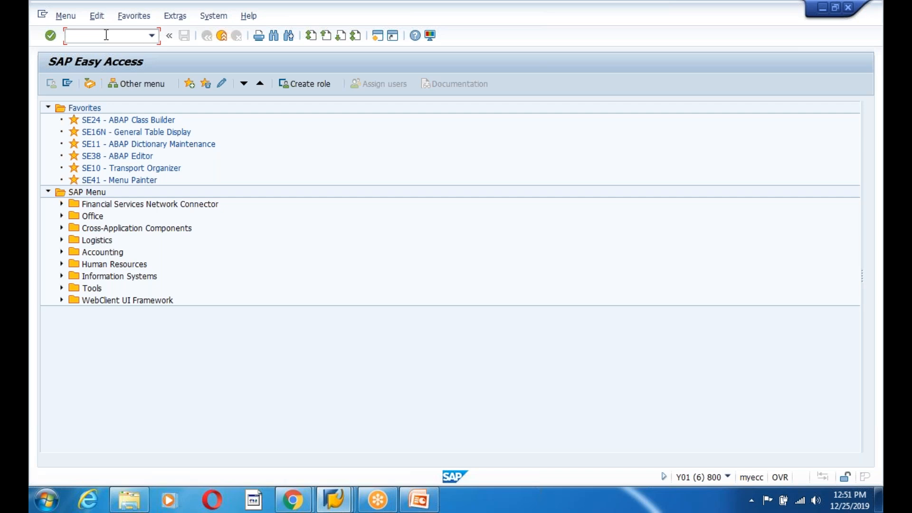
text(fbv0)
key(Return)
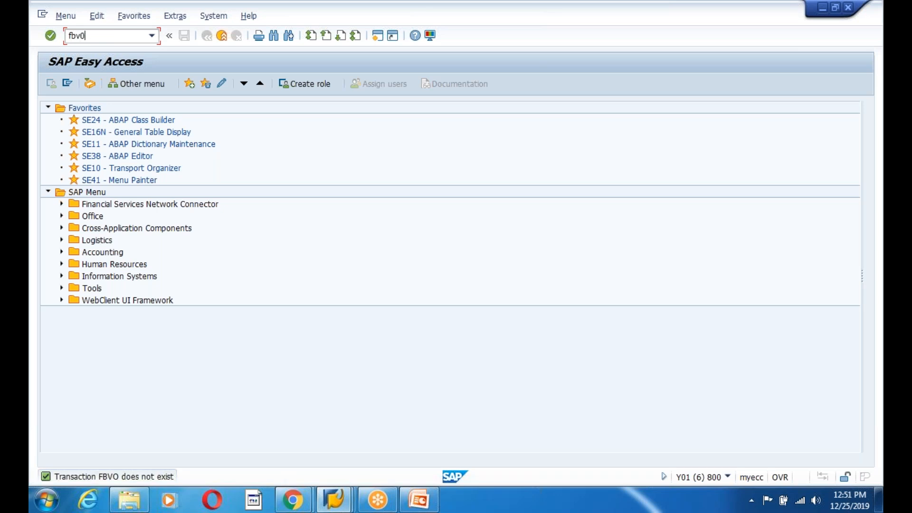
key(Return)
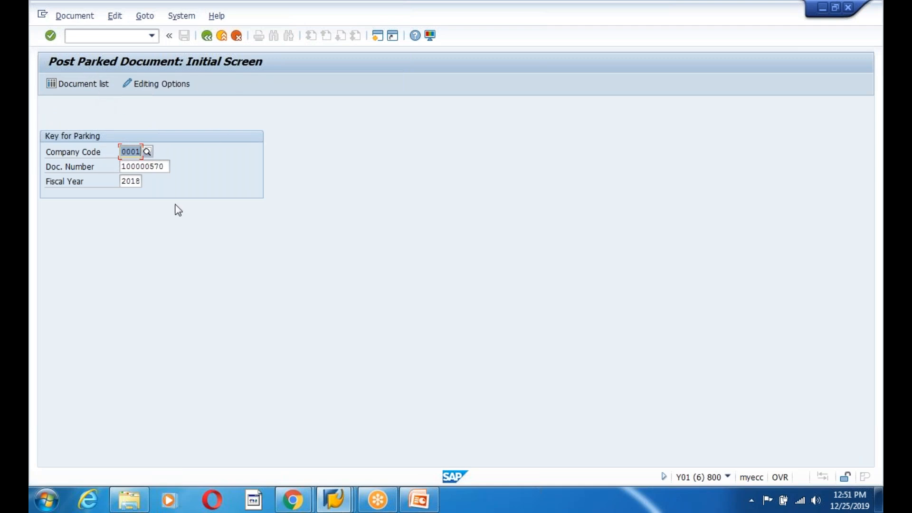
key(Return)
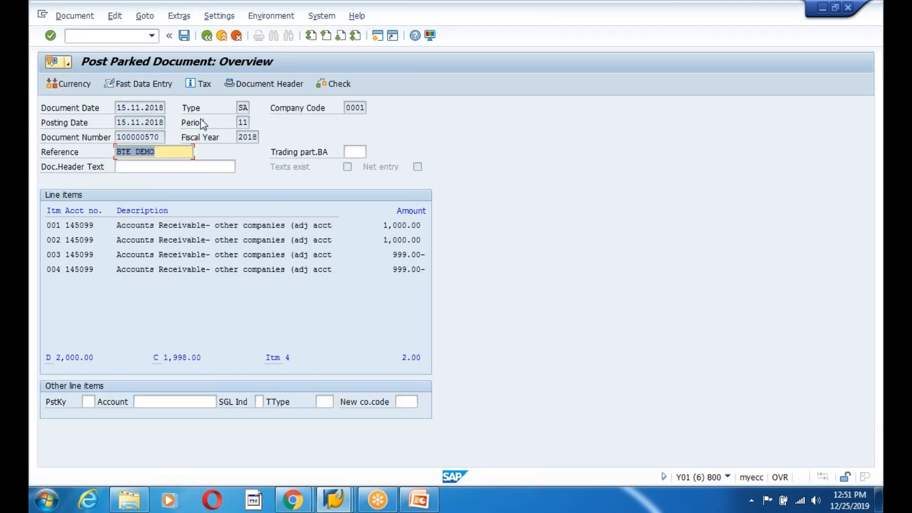
- Try to post the parked document and look at its balance difference
click(184, 37)
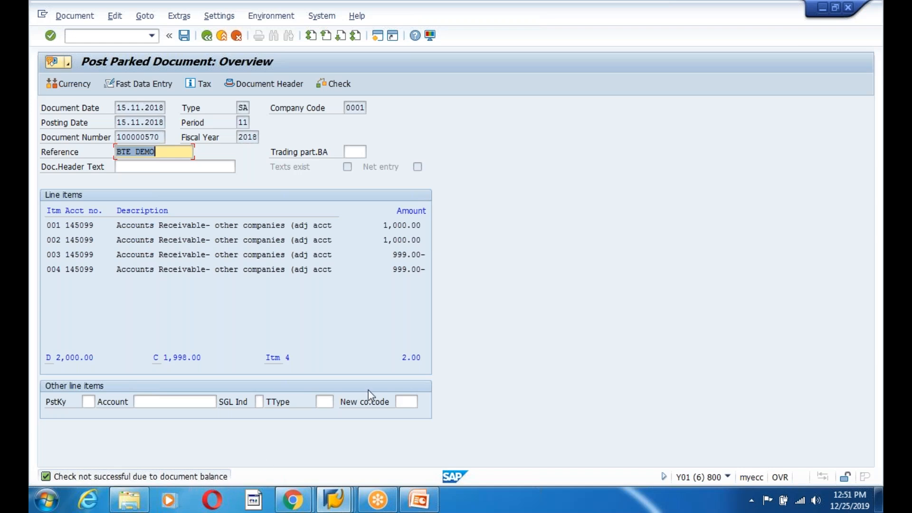
drag(402, 358, 431, 357)
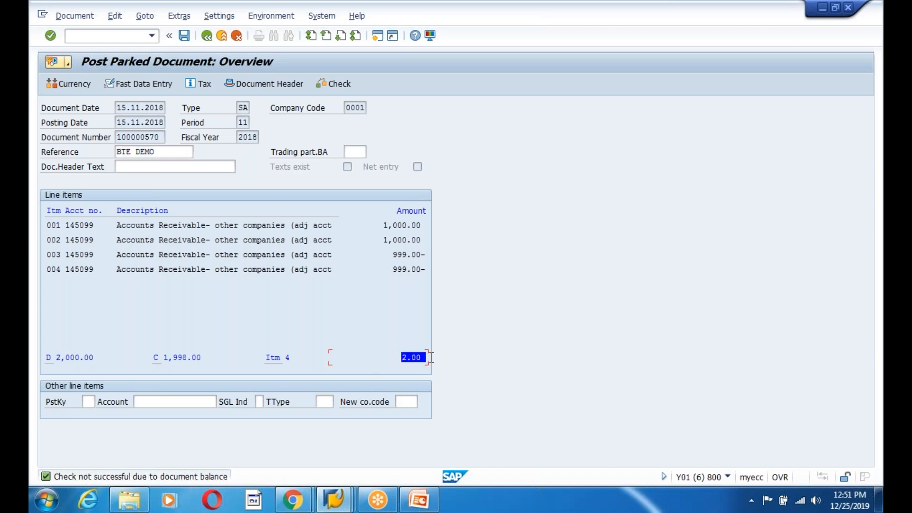
click(431, 357)
click(88, 402)
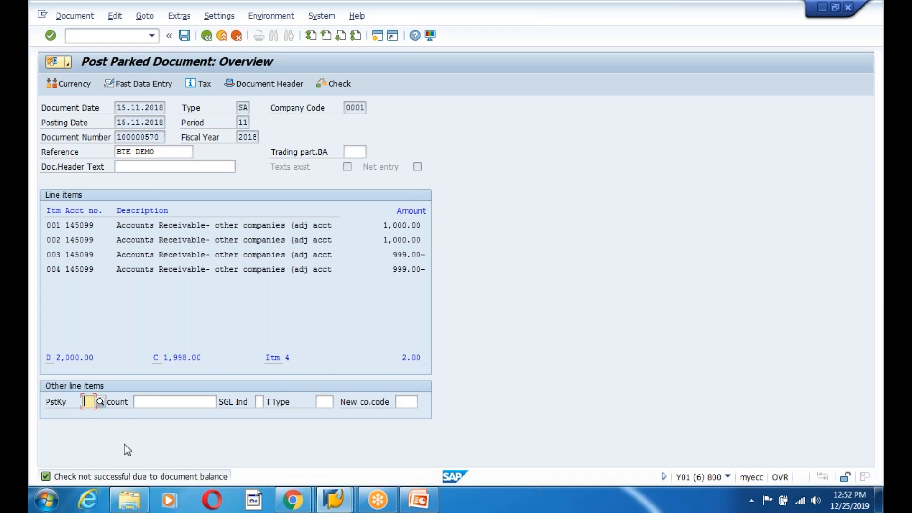
key(Return)
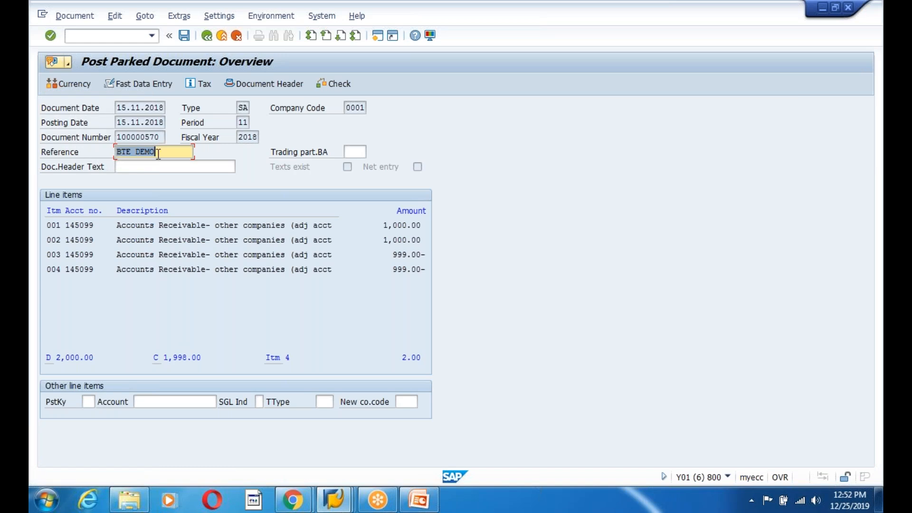
click(185, 35)
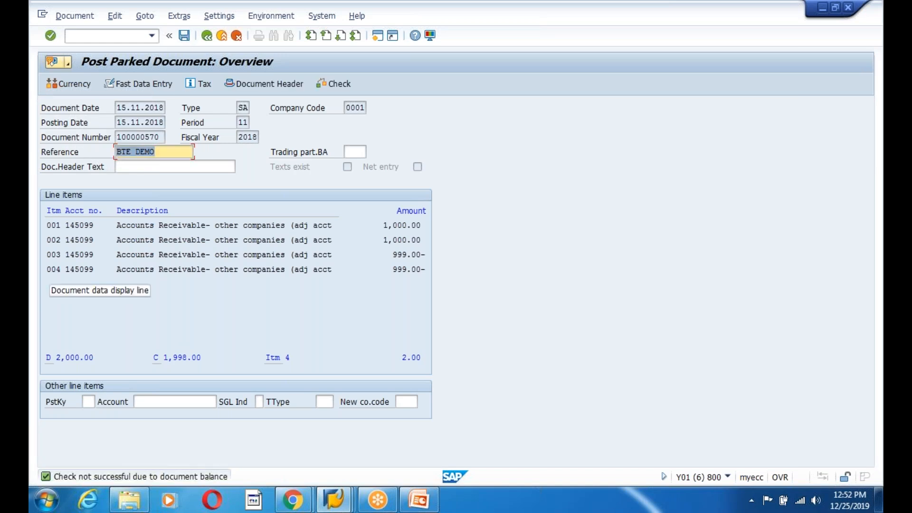
- Add a posting key 50 line item for G/L account 145099 with an amount of 2.00 EUR
click(88, 402)
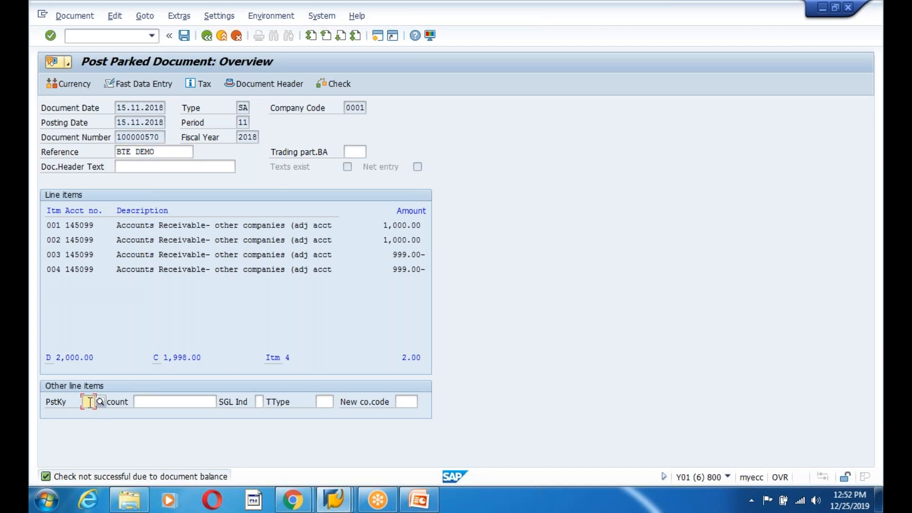
text(50)
key(Return)
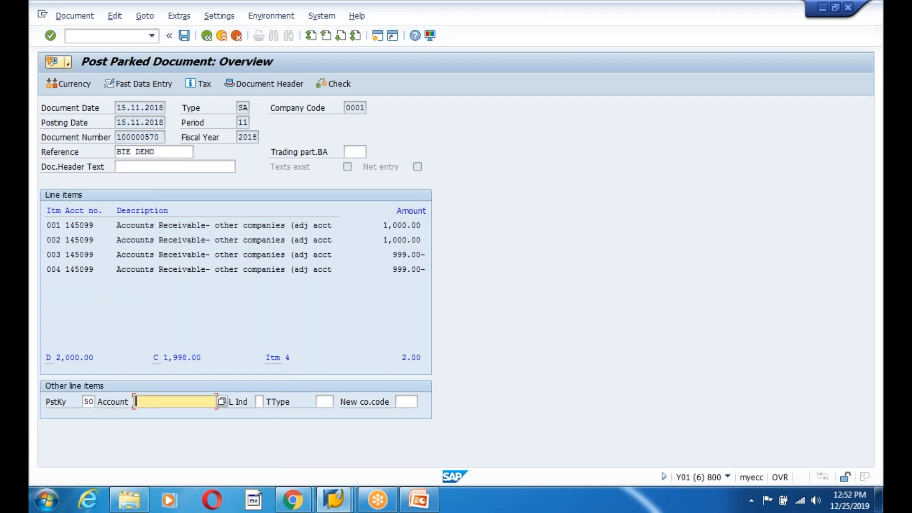
text(2)
key(Return)
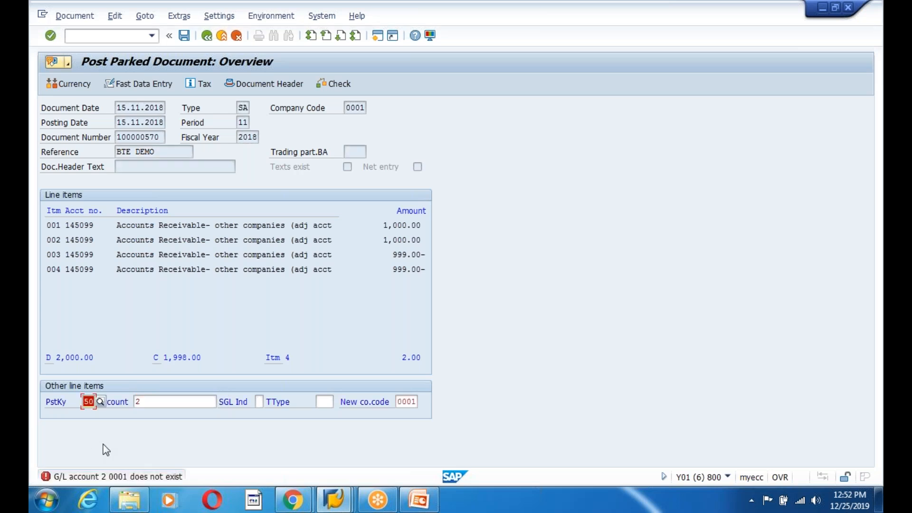
click(150, 400)
key(BackSpace)
key(Down)
key(Down)
key(Return)
key(Return)
text(2)
key(Return)
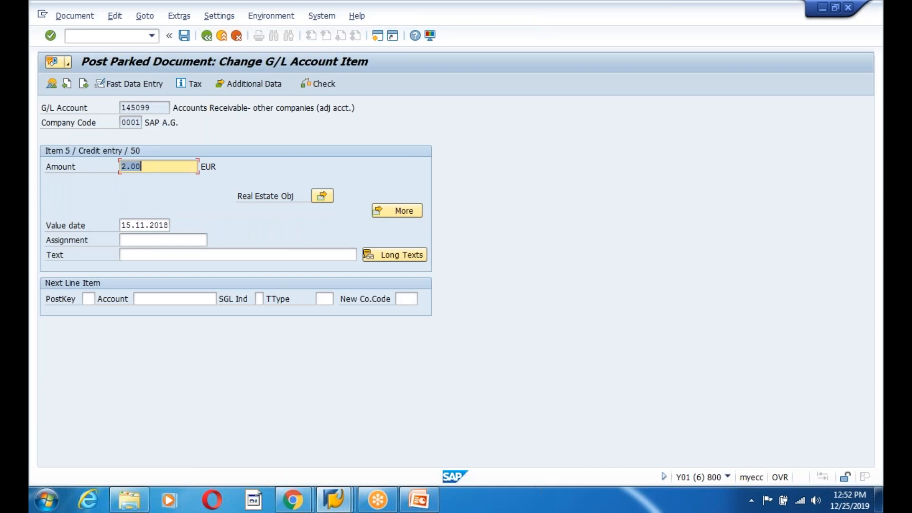
- Post the parked document 100000570 and review the posting log
key(ctrl+s)
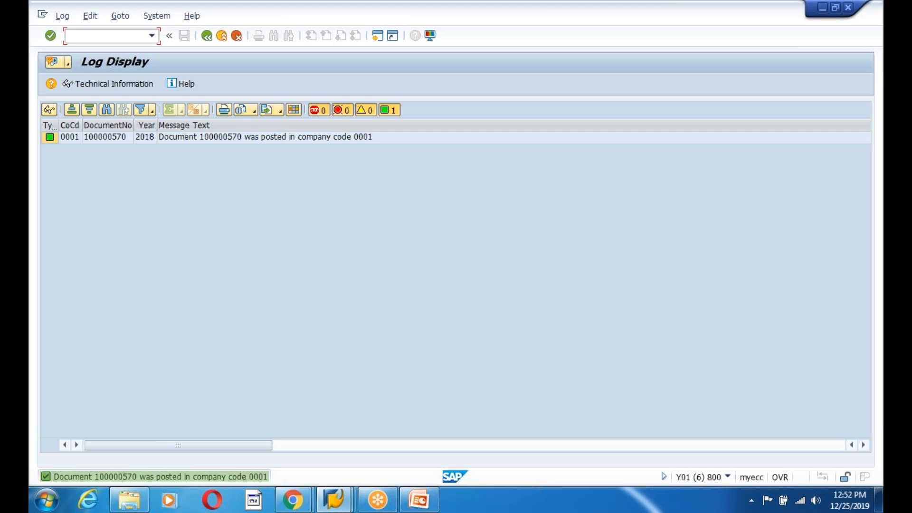
click(109, 138)
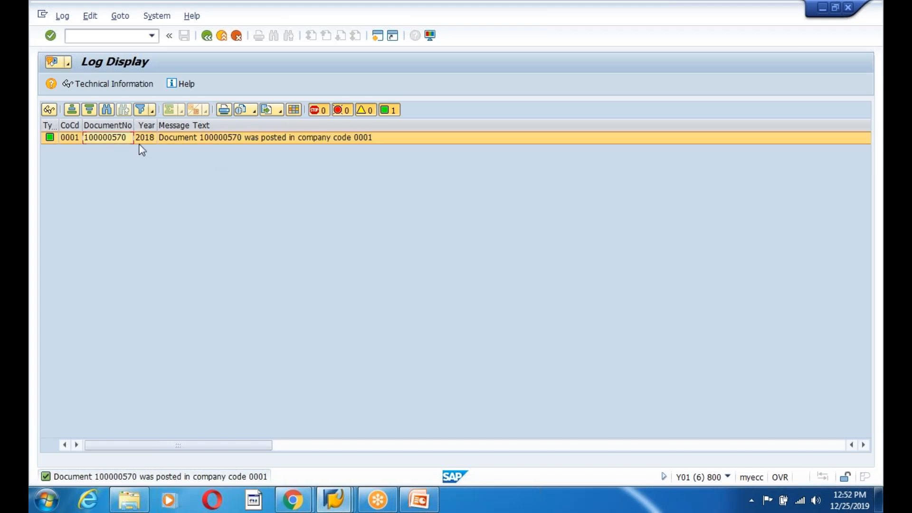
click(277, 138)
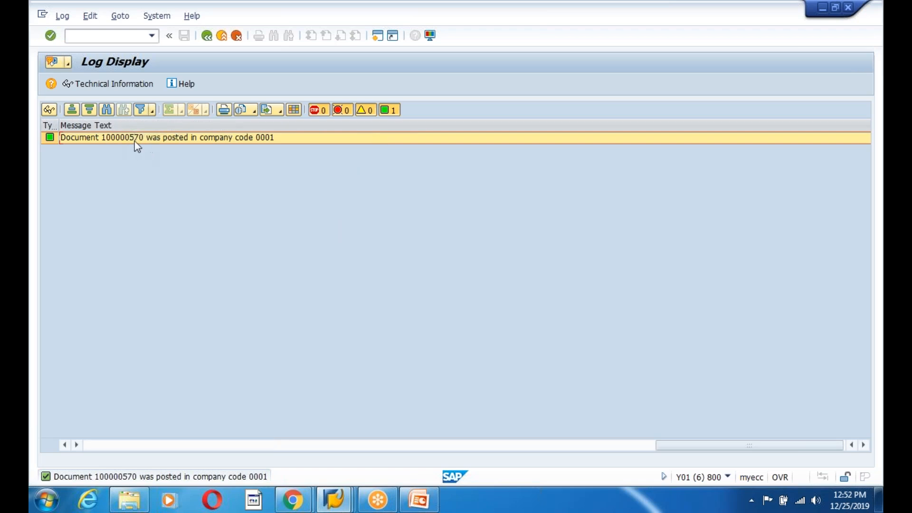
- Return to the start menu and open the General Table Display for table BSEG
click(335, 499)
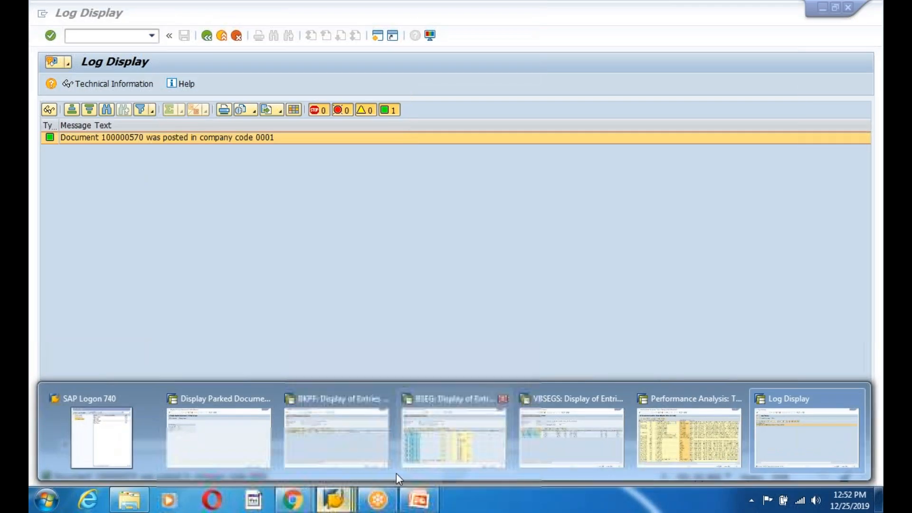
click(774, 432)
click(206, 38)
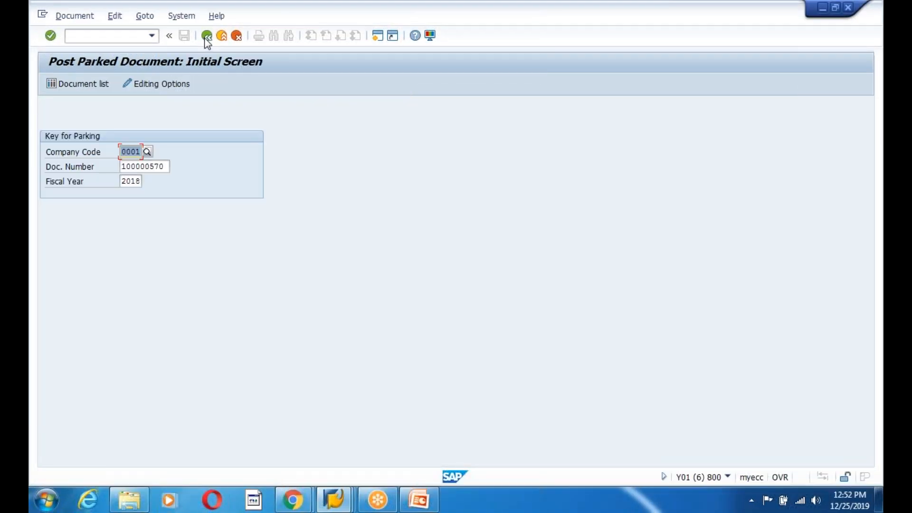
click(207, 38)
text(se16n)
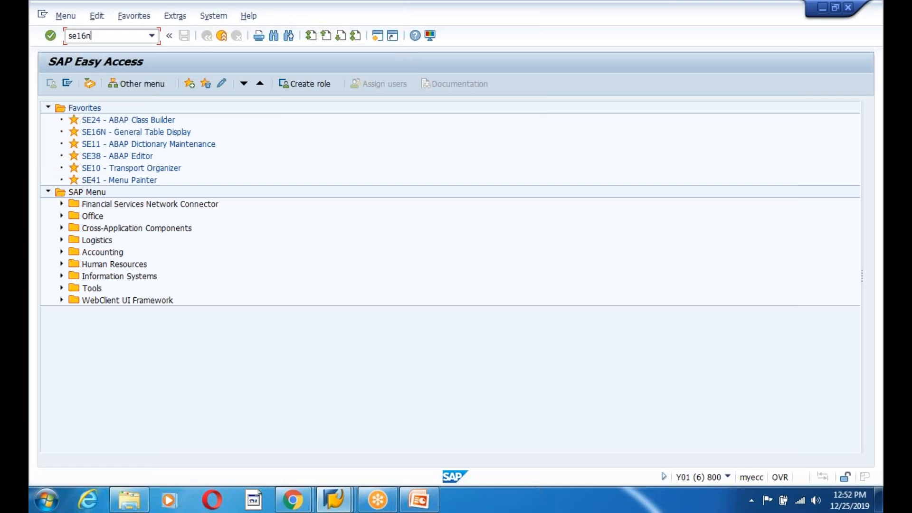
key(Return)
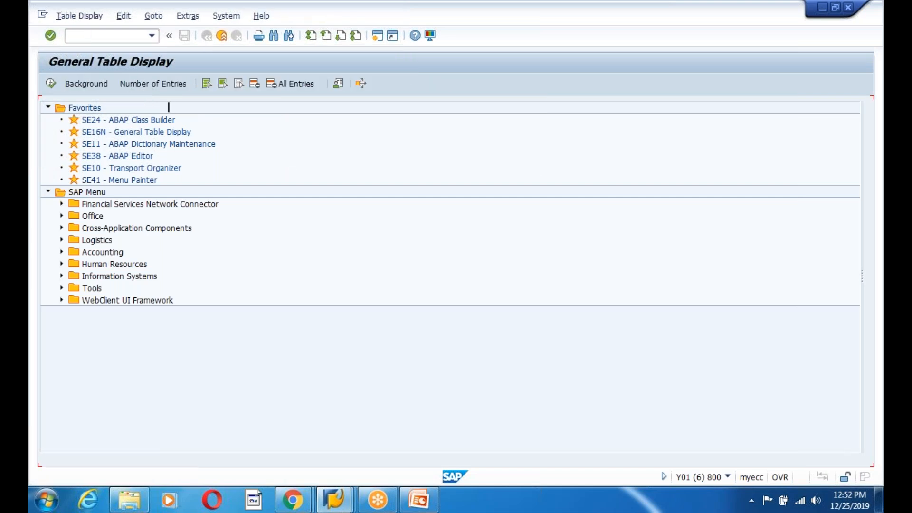
text(BSEG)
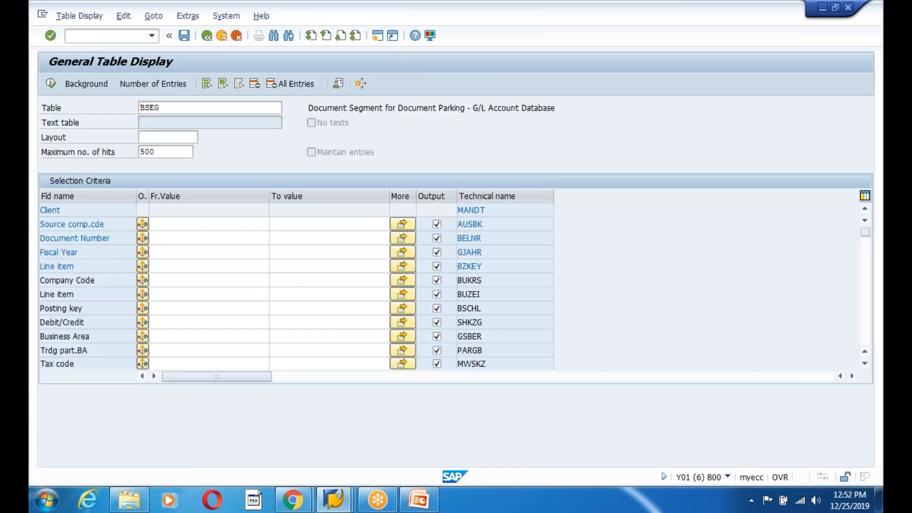
key(Return)
- Filter BSEG by company code 0001, document number 100000570 and fiscal year 2018, and execute
click(209, 225)
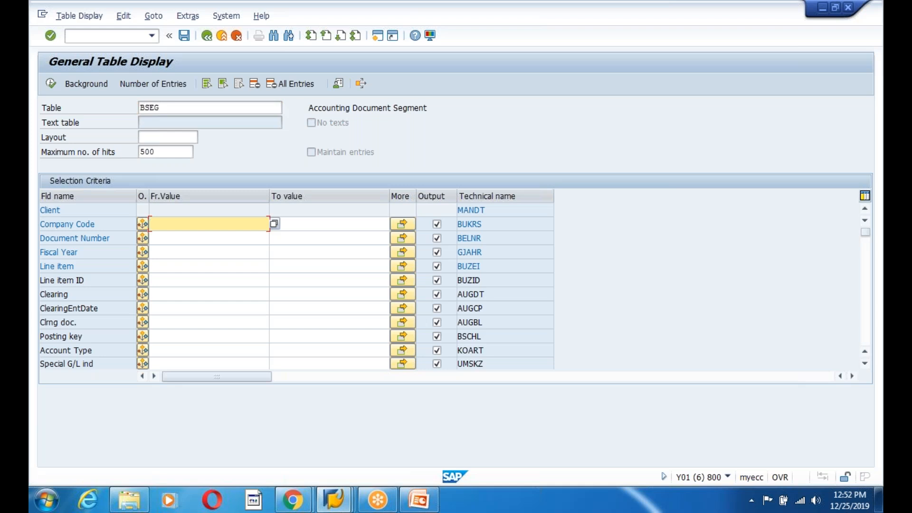
text(20)
click(171, 237)
click(172, 239)
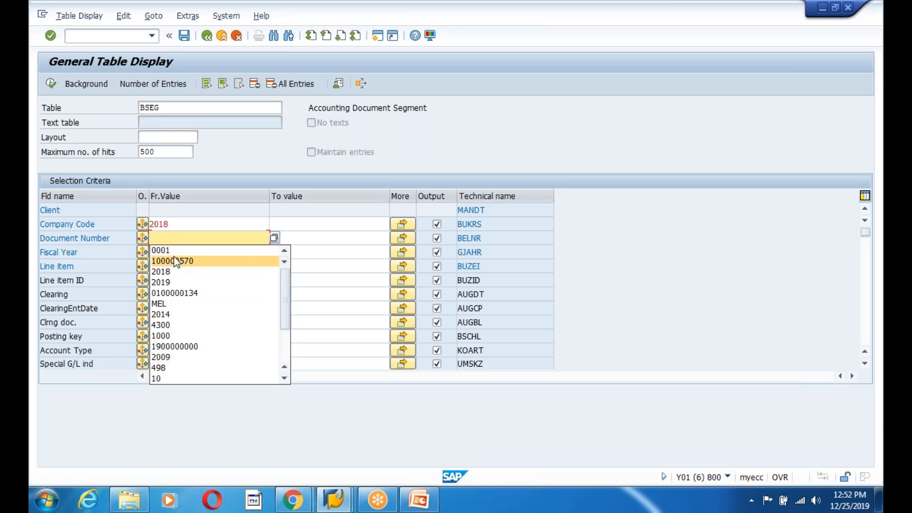
click(177, 258)
click(168, 253)
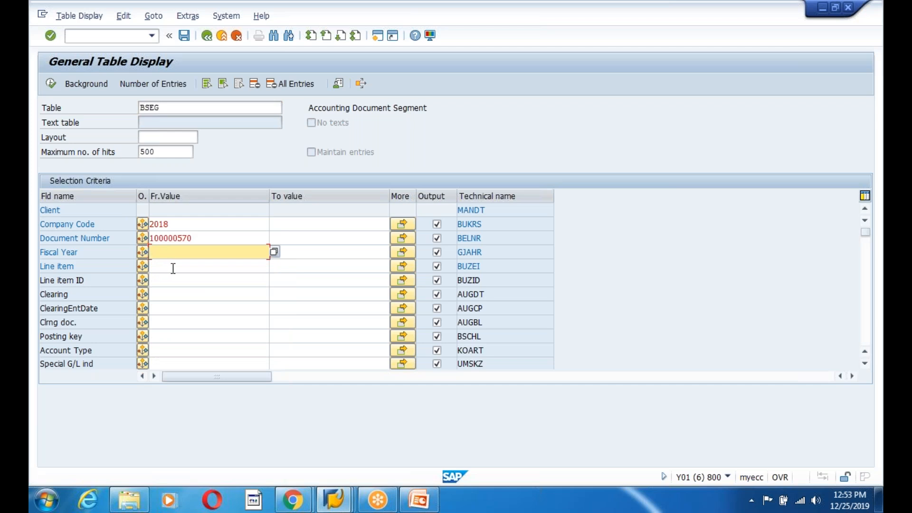
click(183, 222)
key(BackSpace)
key(BackSpace)
key(BackSpace)
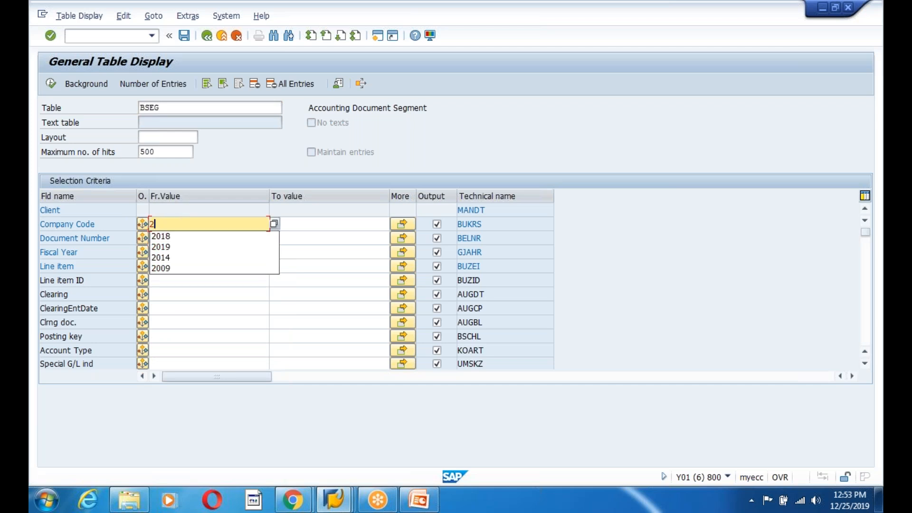
key(BackSpace)
text(0001)
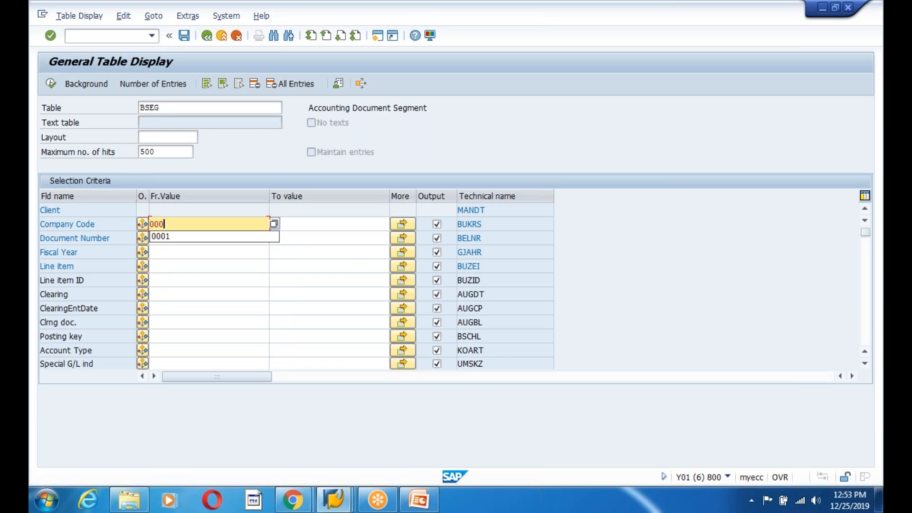
click(171, 253)
text(2018)
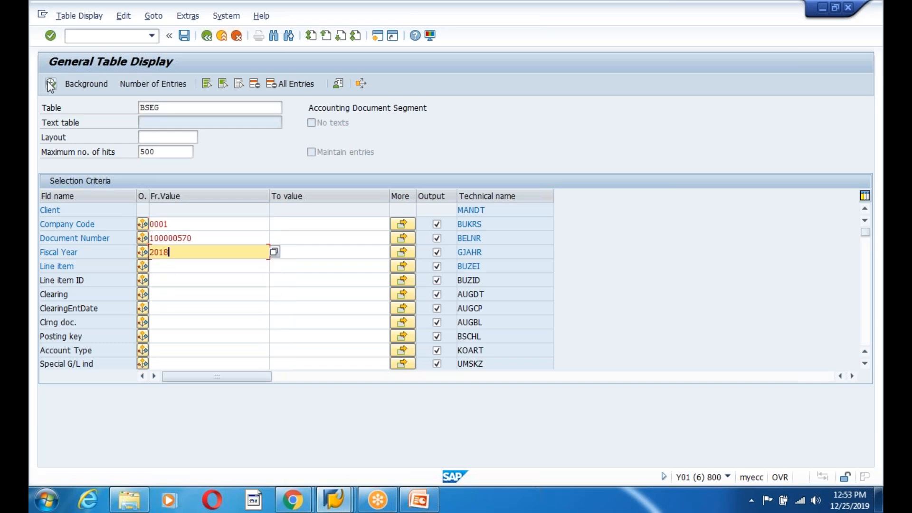
click(57, 106)
key(F8)
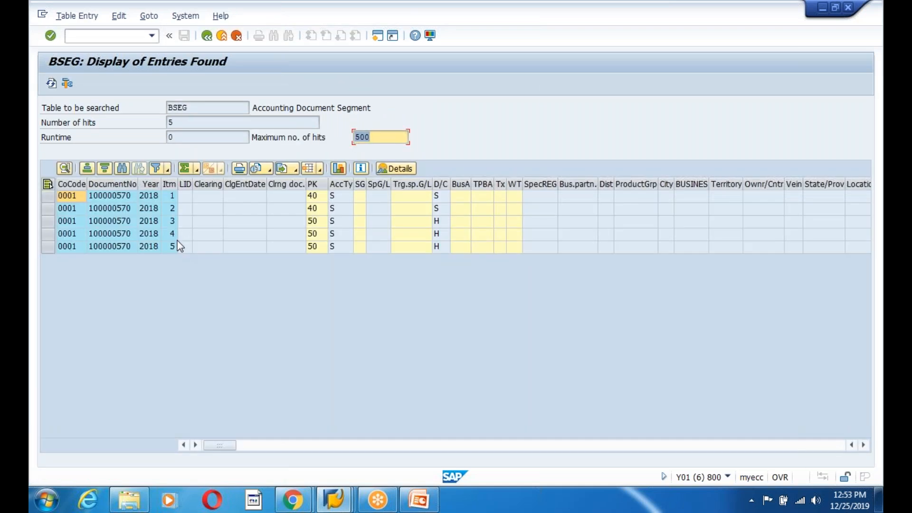
- Review the BSEG line items of the posted document and return to the start menu
drag(191, 108, 160, 107)
click(160, 107)
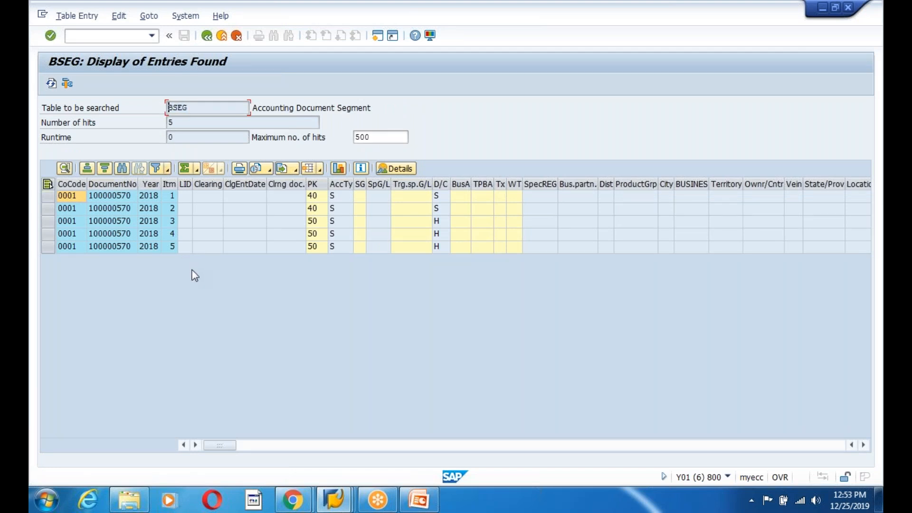
drag(48, 196, 50, 246)
click(226, 288)
click(206, 36)
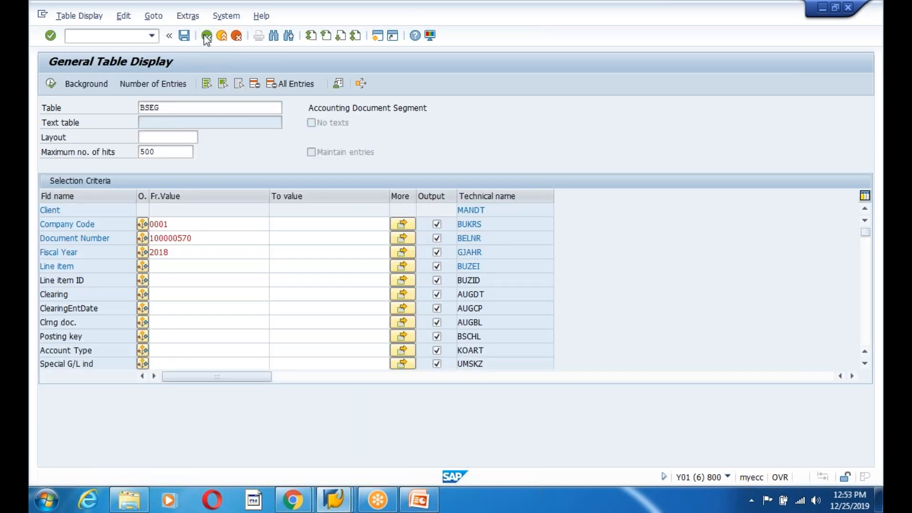
click(206, 36)
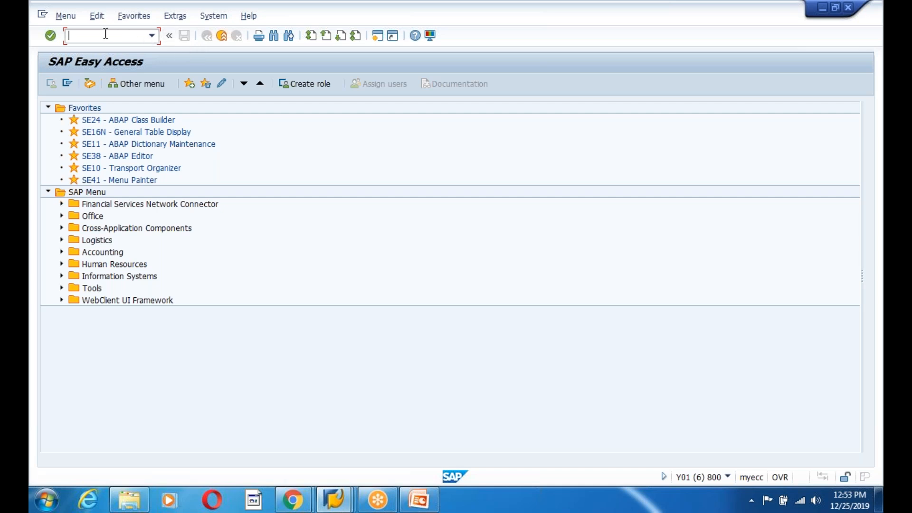
- Run transaction FBV0 and open the system status to see its program
text(fibf)
key(BackSpace)
key(BackSpace)
key(BackSpace)
key(BackSpace)
text(fbv0)
key(Return)
click(181, 16)
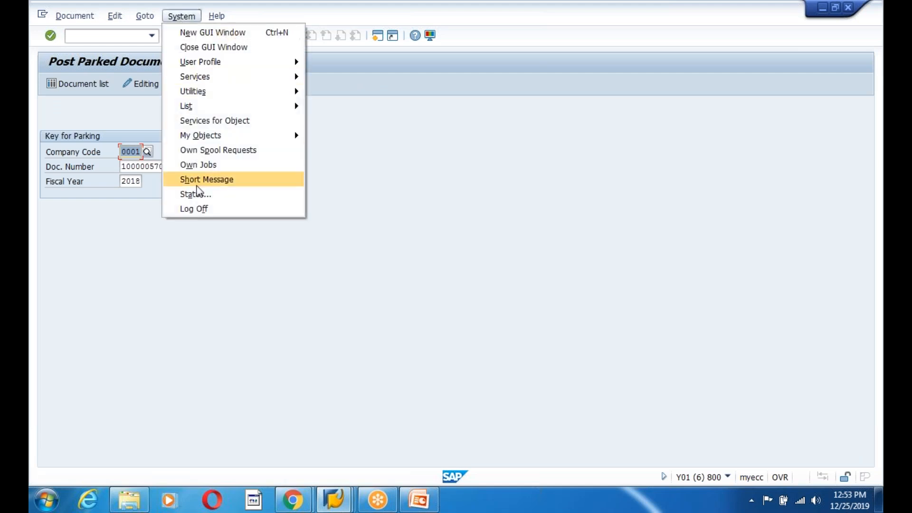
click(195, 195)
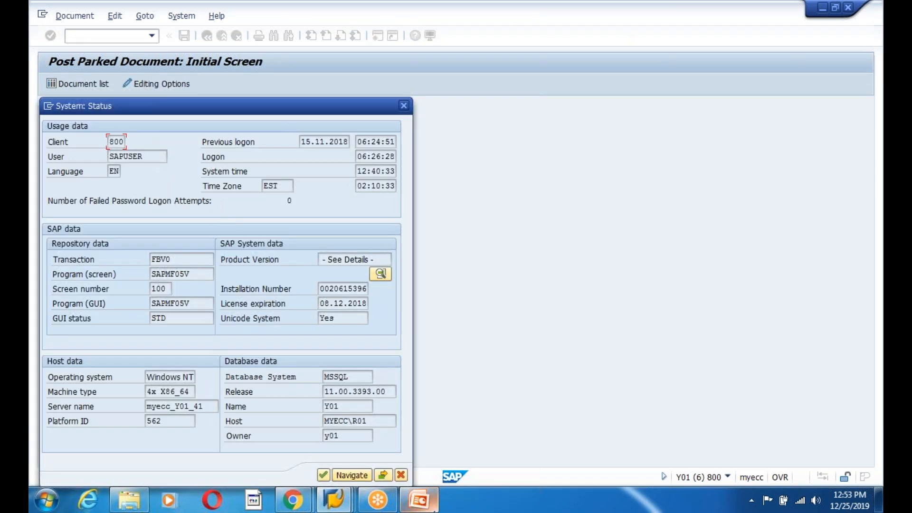
- Switch to PowerPoint and add a new slide after the BTE requirement slide
click(427, 507)
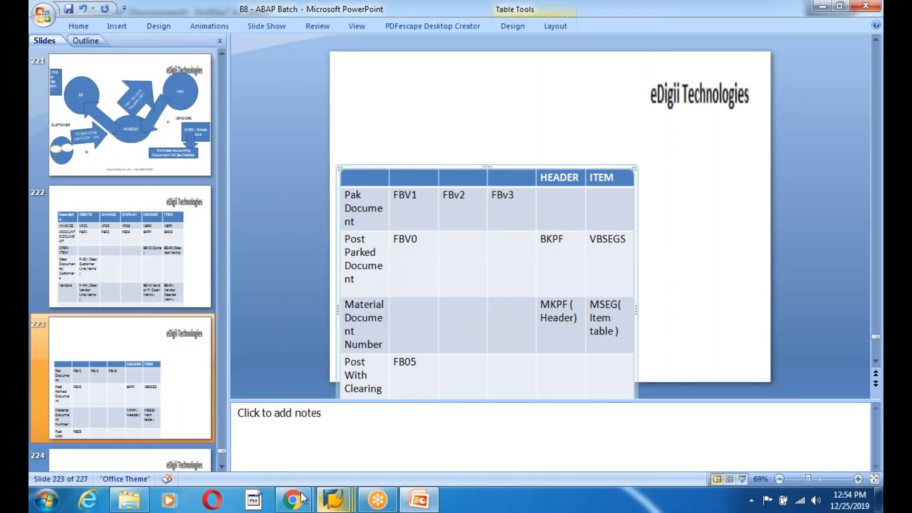
scroll(115, 374, down, 4)
click(115, 374)
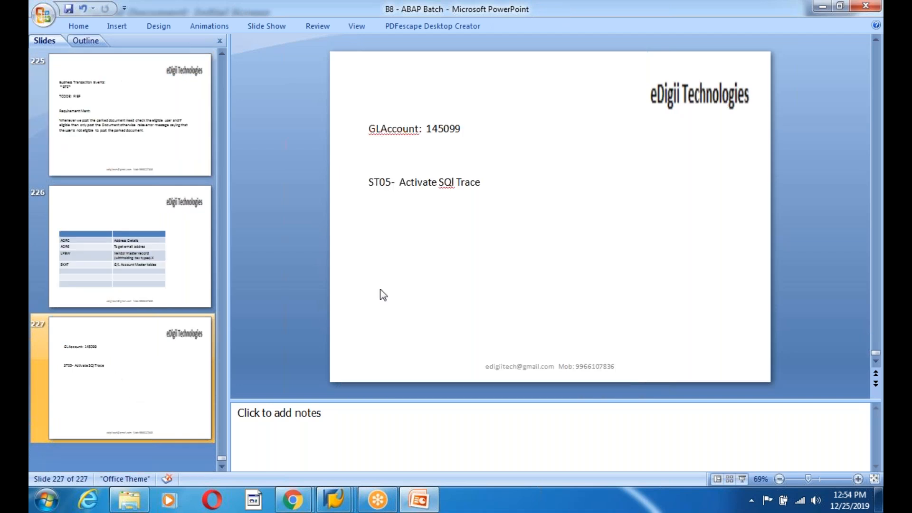
scroll(449, 195, up, 2)
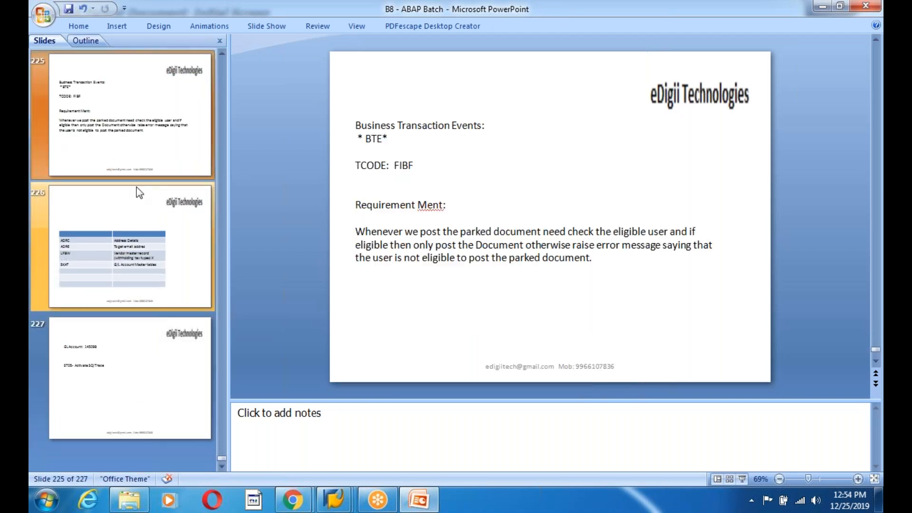
right_click(143, 113)
click(183, 161)
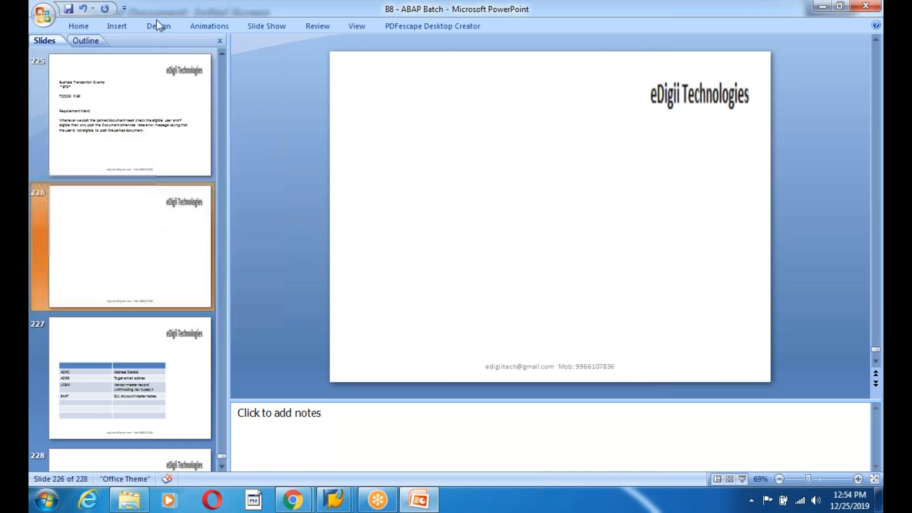
- Insert a text box on the new slide headed "Find BTE:"
click(119, 28)
click(336, 59)
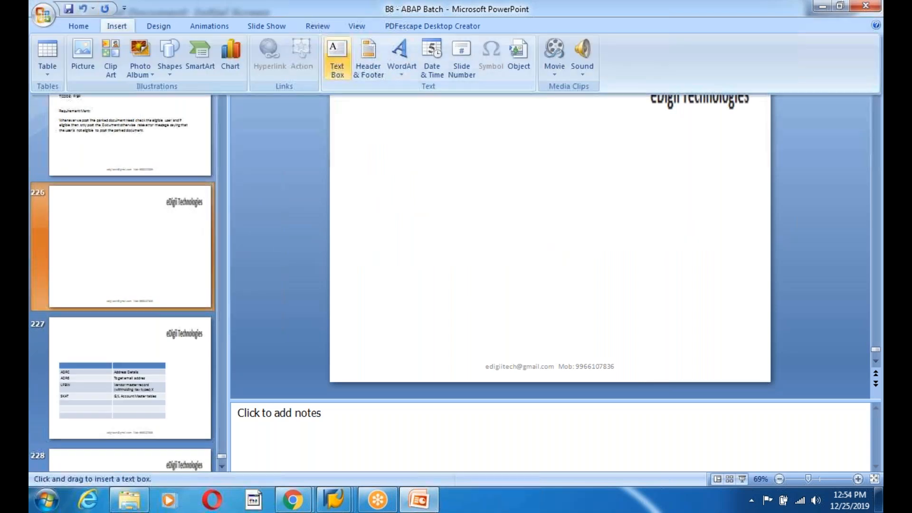
mouse_move(357, 114)
mouse_down()
mouse_move(569, 312)
mouse_move(730, 336)
mouse_up()
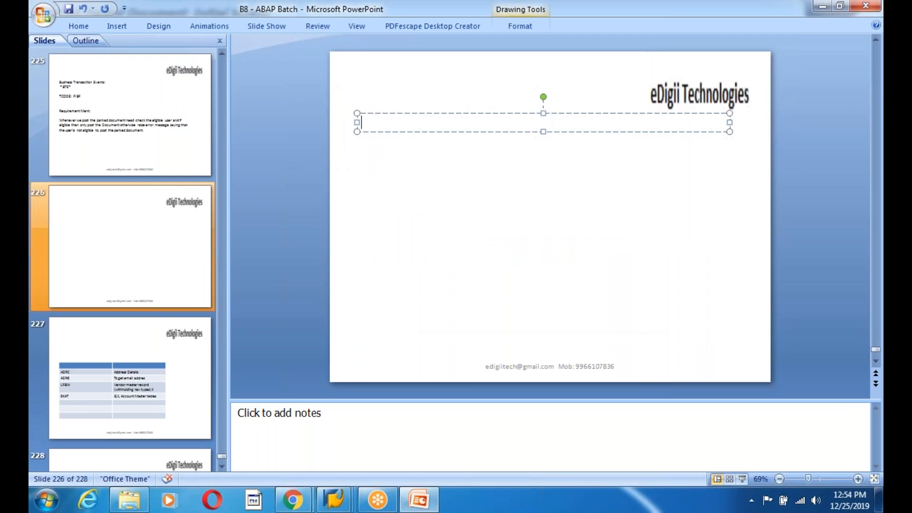
text(Find BTE:)
key(Return)
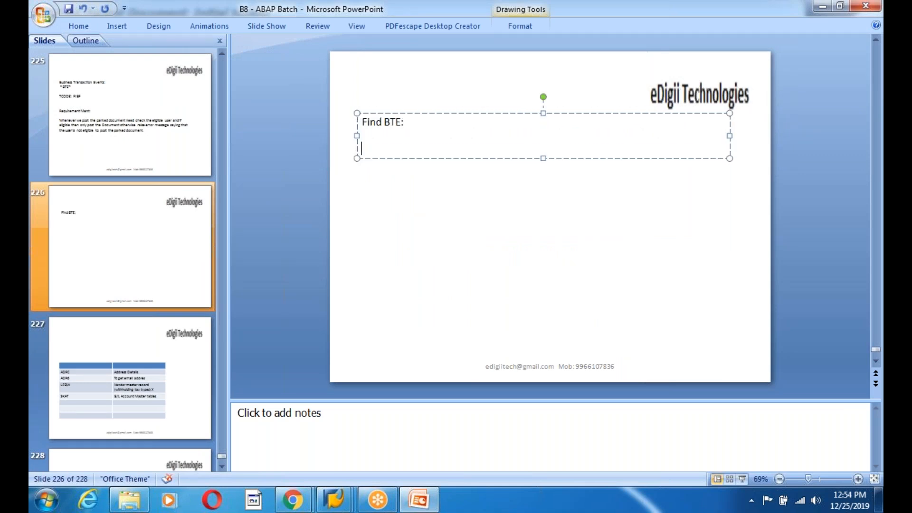
- Add the line "1. Find the Program for TCODE ( SYSTEM-->STATUS )." to the text box
text(1. Find the Program for)
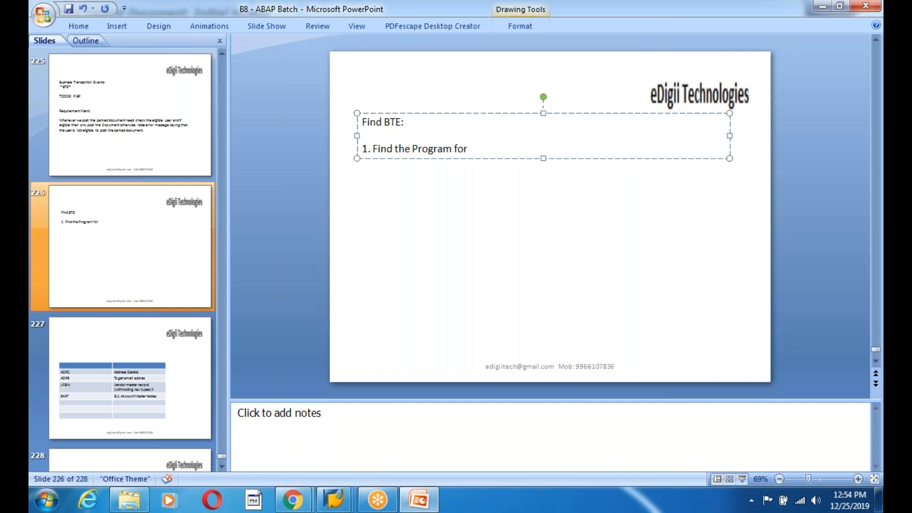
text( TCODE)
text( ()
text( SYSTE)
text(M)
text(-->STATUS)
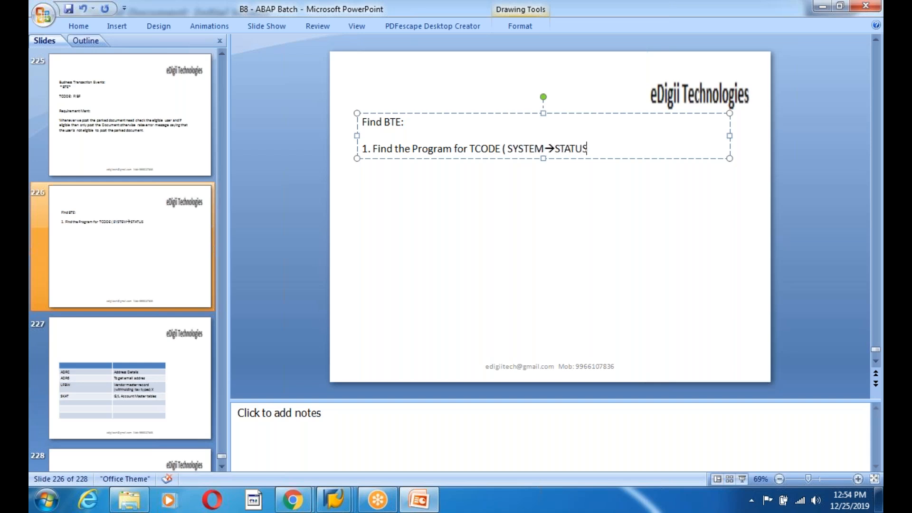
text( ).)
key(Return)
- Open program SAPMF05V from the system status and search it for OPEN_FI_PERFORM
key(alt+Tab)
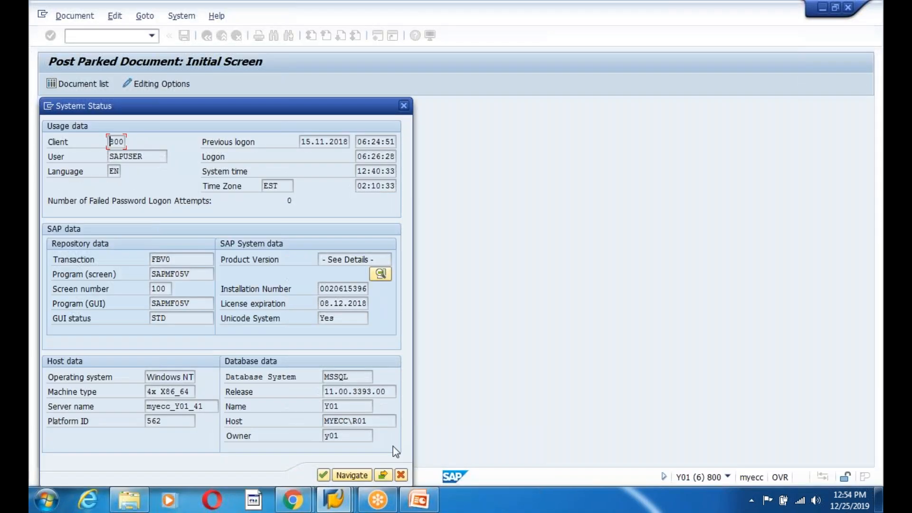
double_click(178, 274)
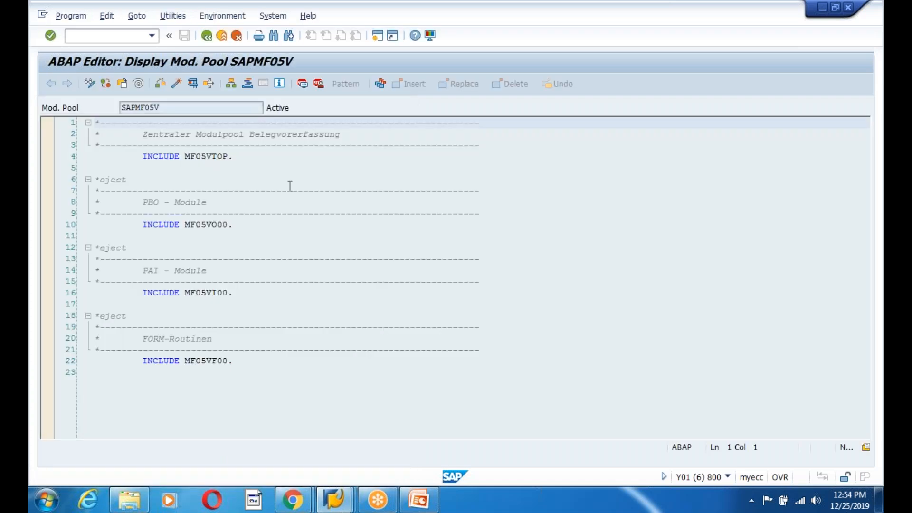
click(274, 36)
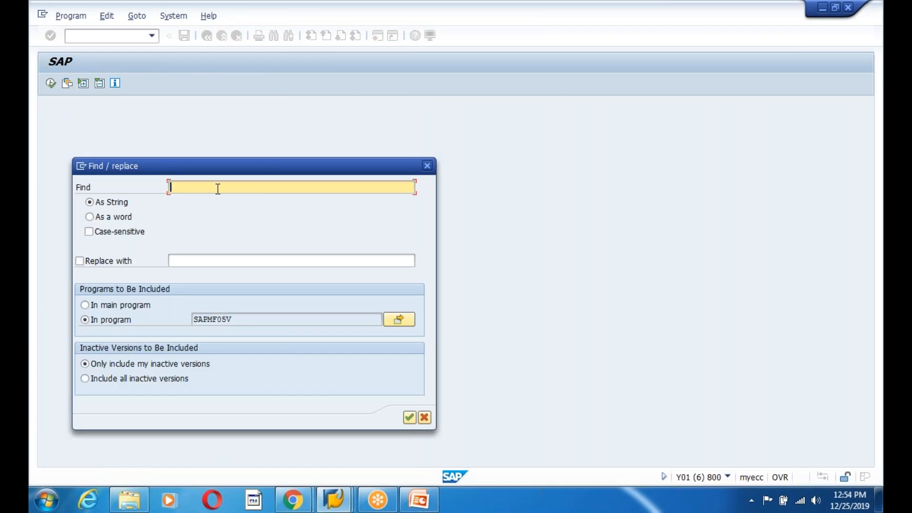
text(OPEN_FI_PERFORM)
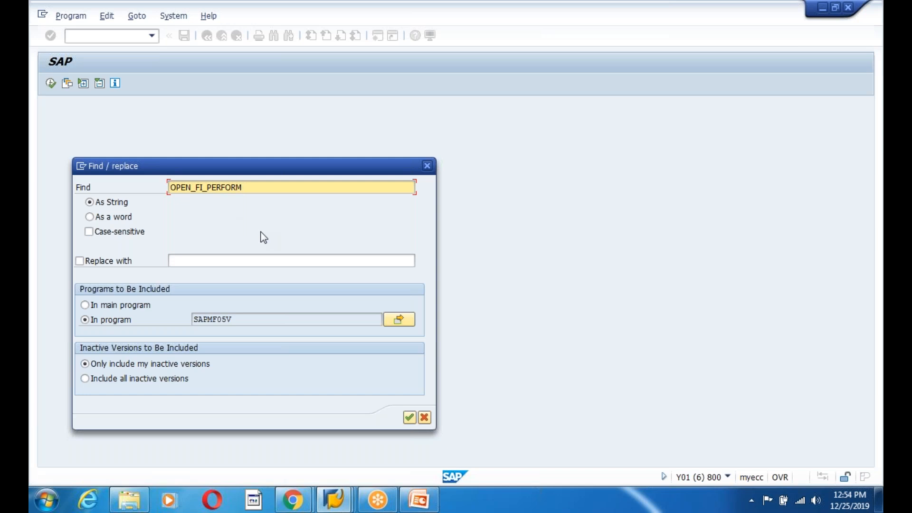
- Search the main program SAPMF05V for the string OPEN_FI
key(BackSpace)
key(BackSpace)
key(BackSpace)
key(BackSpace)
key(BackSpace)
key(BackSpace)
key(BackSpace)
key(BackSpace)
click(193, 261)
click(85, 305)
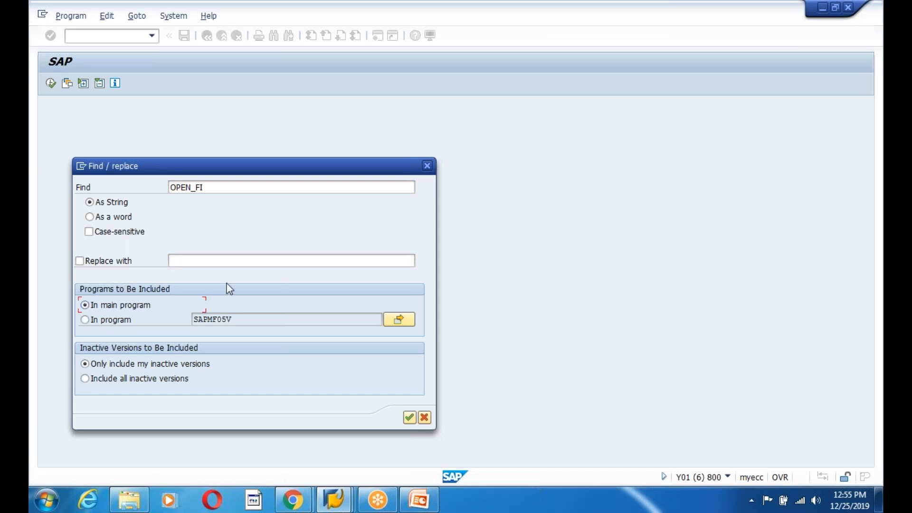
key(Return)
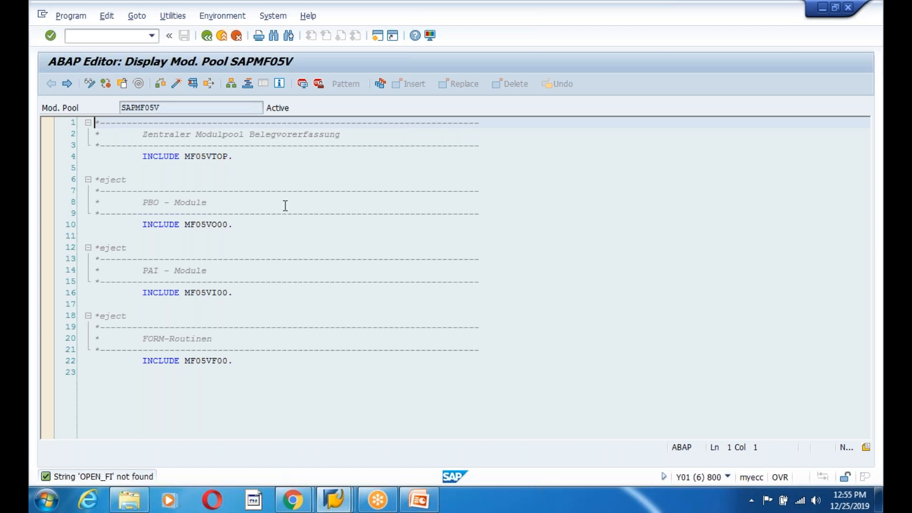
- Search the main program again, this time for the string PERFORM
drag(284, 203, 127, 180)
click(273, 36)
key(End)
key(BackSpace)
key(BackSpace)
key(BackSpace)
key(BackSpace)
key(BackSpace)
key(BackSpace)
key(BackSpace)
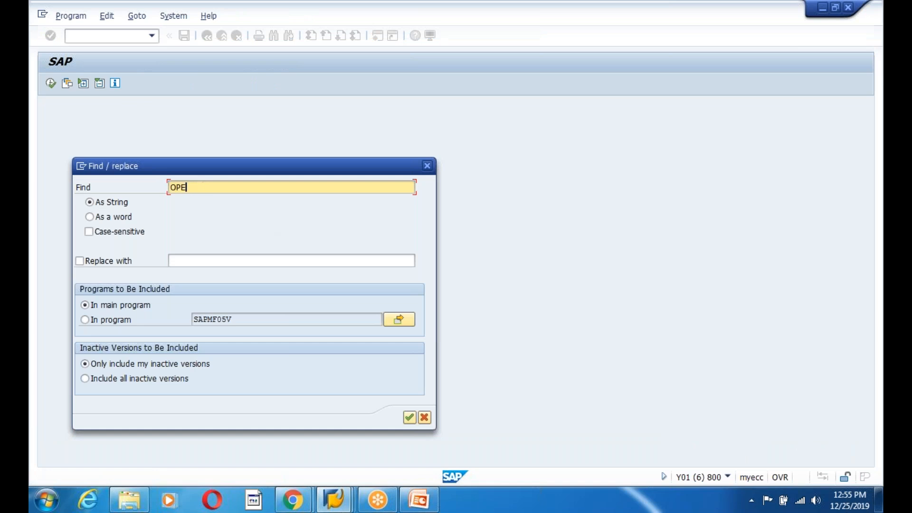
text(PERFORM)
key(Return)
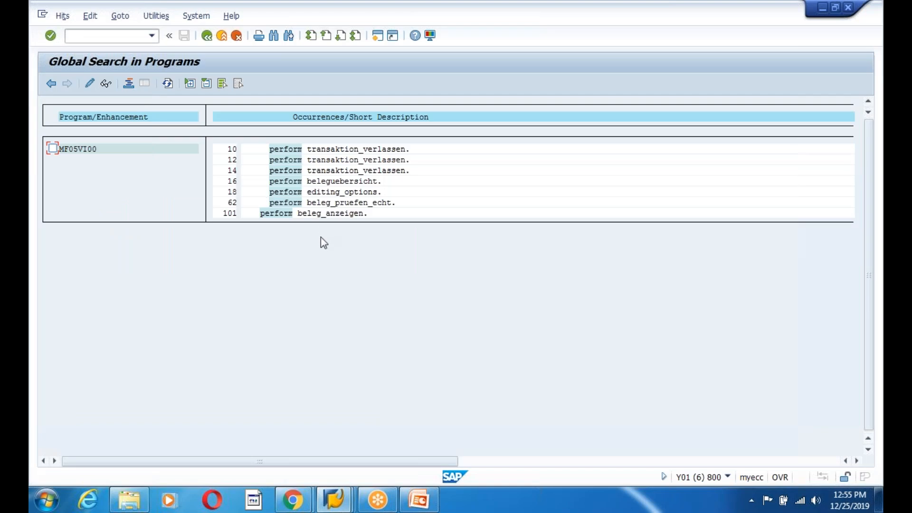
- Repeat the PERFORM search as a whole word within program SAPMF05V
click(205, 35)
click(274, 35)
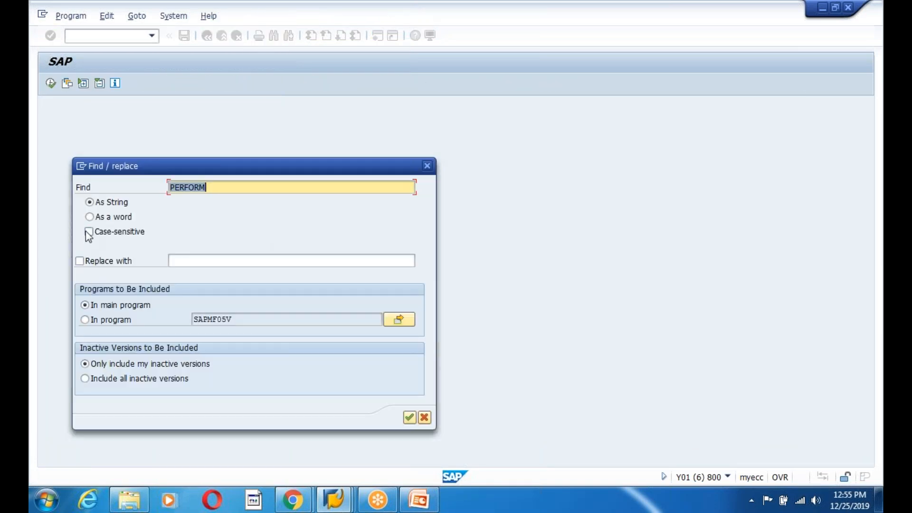
click(90, 217)
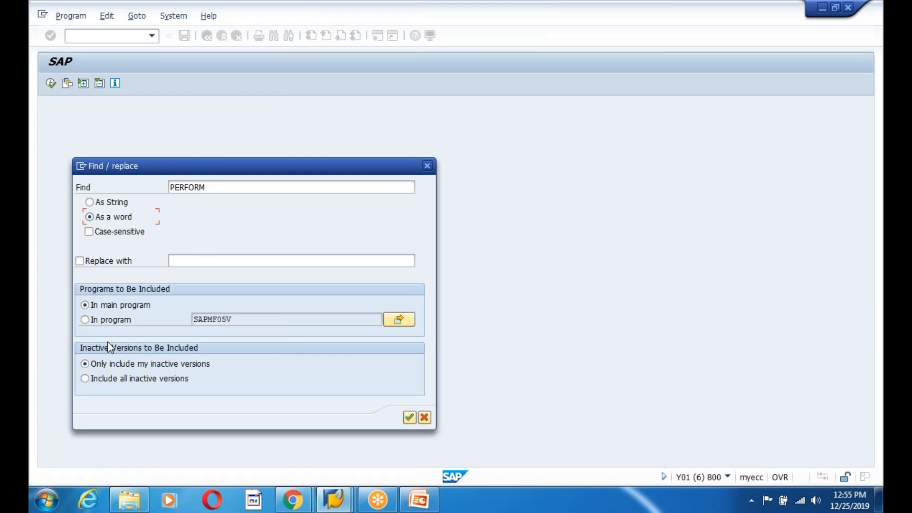
click(85, 320)
key(Tab)
key(Return)
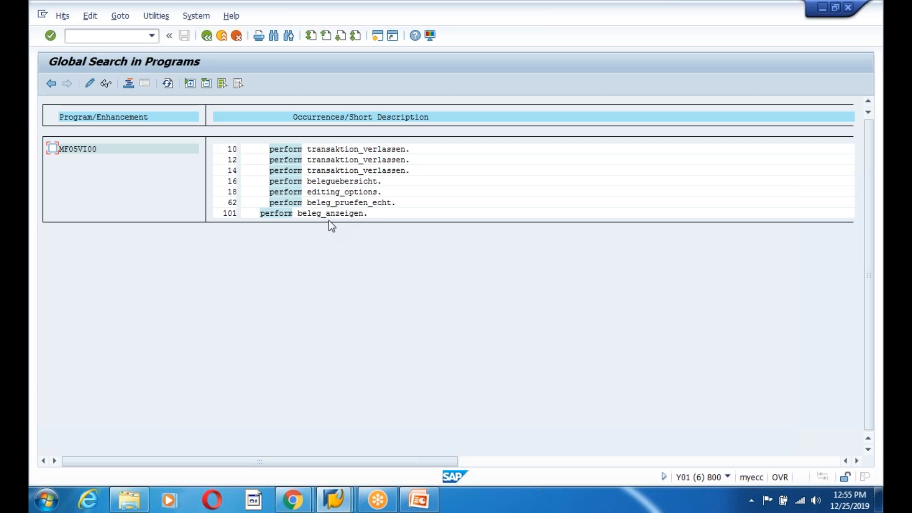
- Leave the editor and the parked-document session, close the status dialog, and start transaction FIBF
click(207, 35)
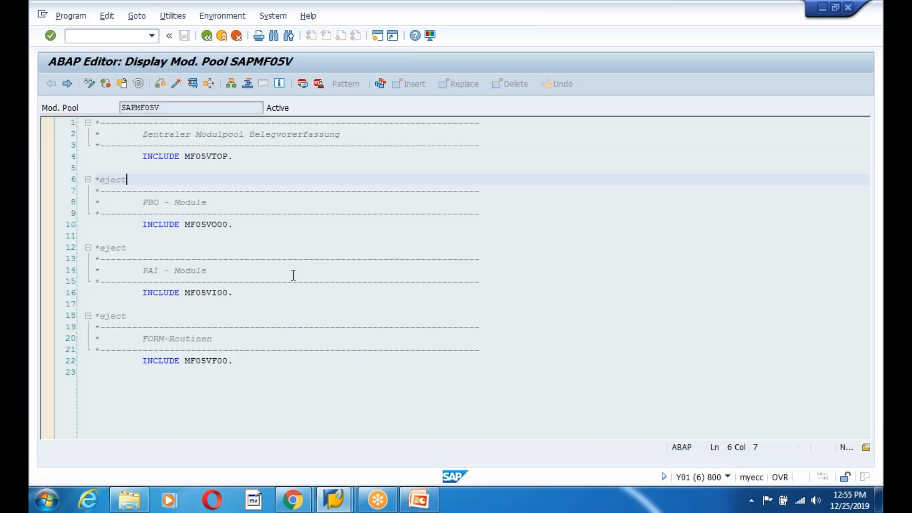
click(419, 500)
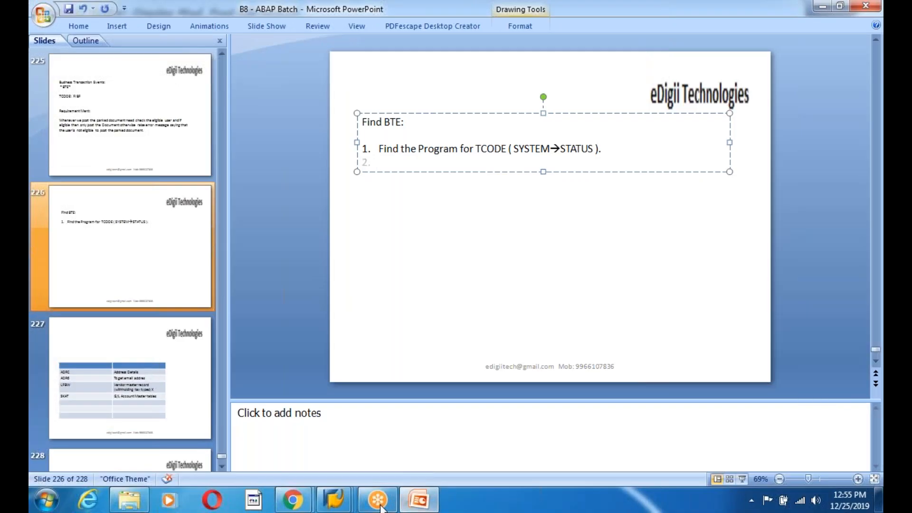
click(337, 502)
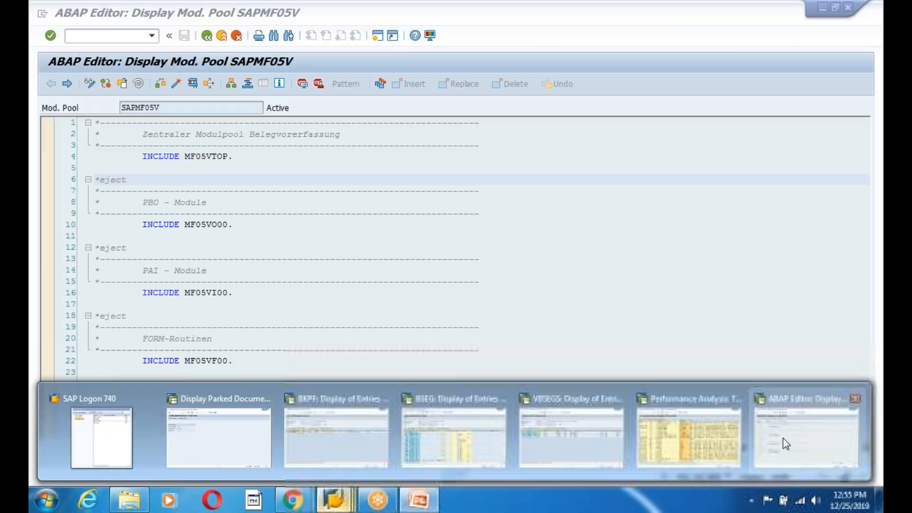
click(783, 438)
click(206, 36)
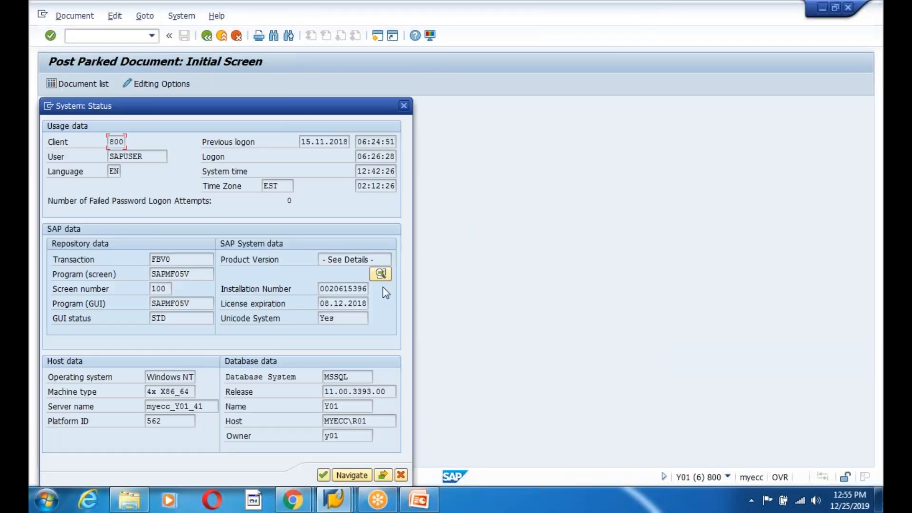
click(403, 104)
click(206, 36)
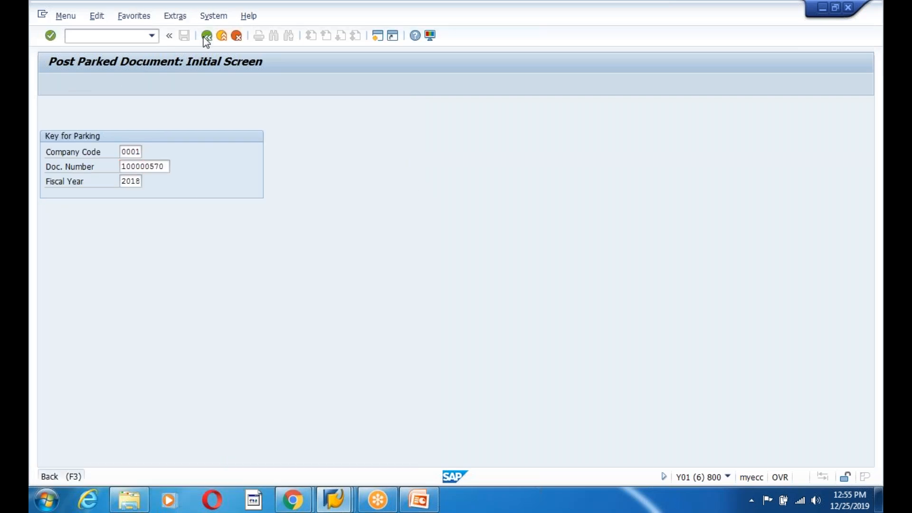
text(flbf)
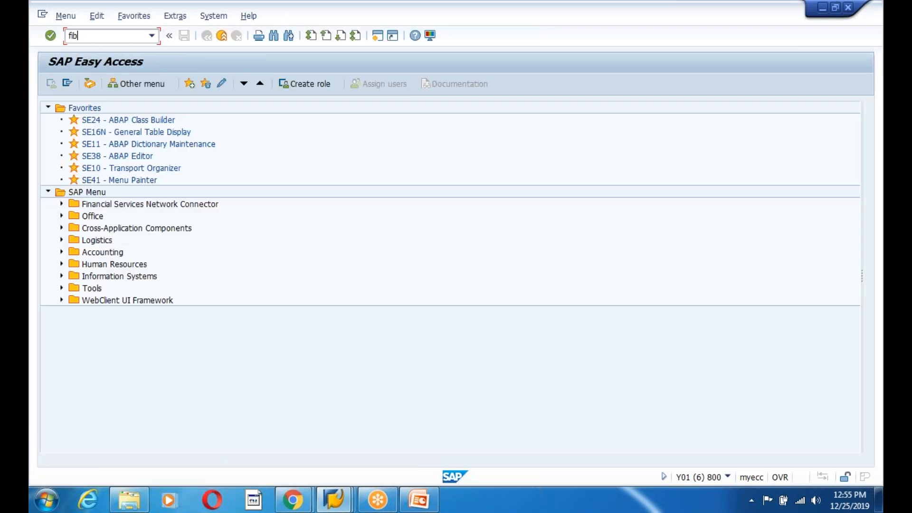
key(Return)
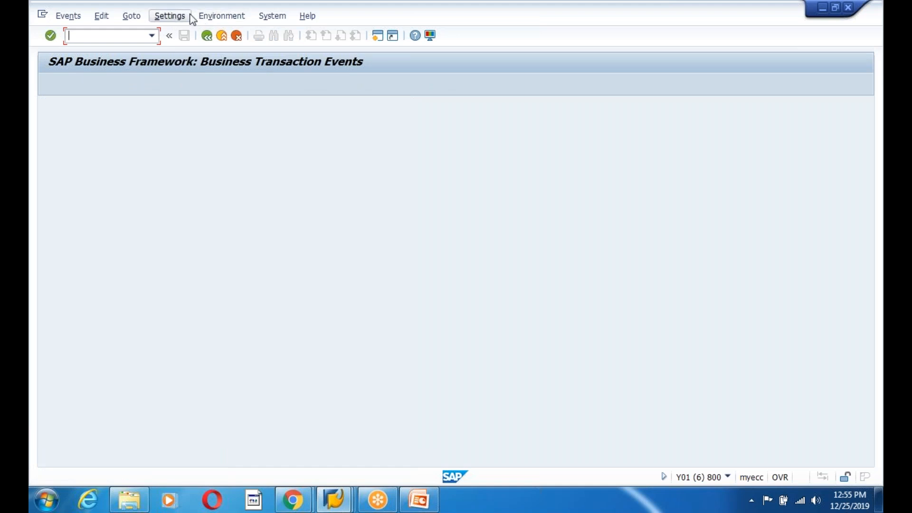
- Open the Infosystem (Processes) for business transaction events and list all process interfaces
click(222, 17)
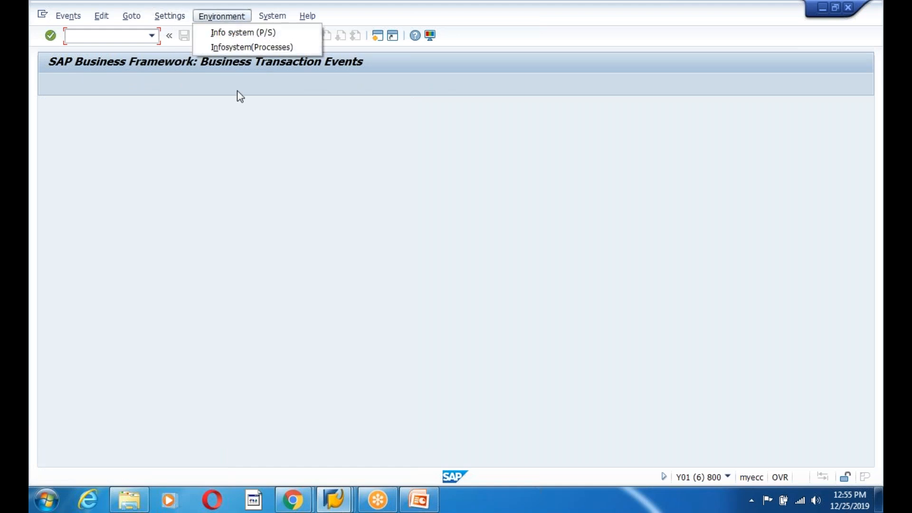
click(261, 47)
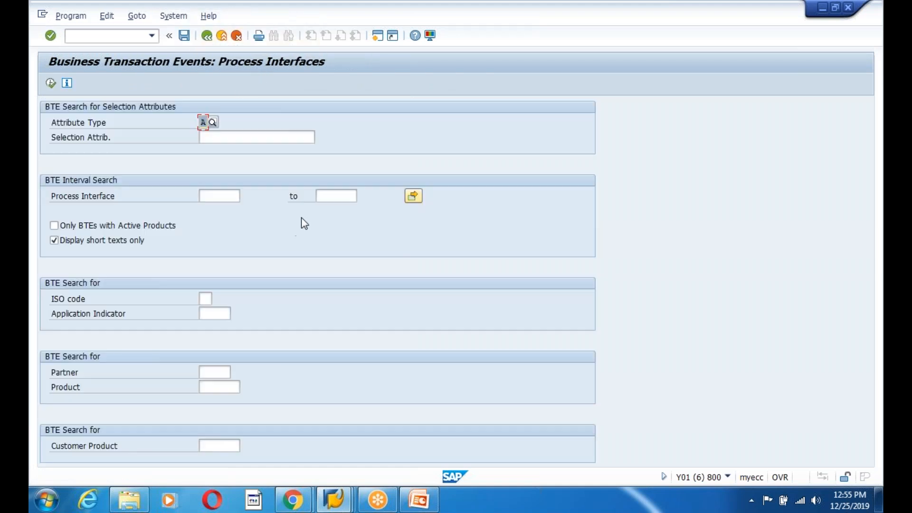
click(50, 82)
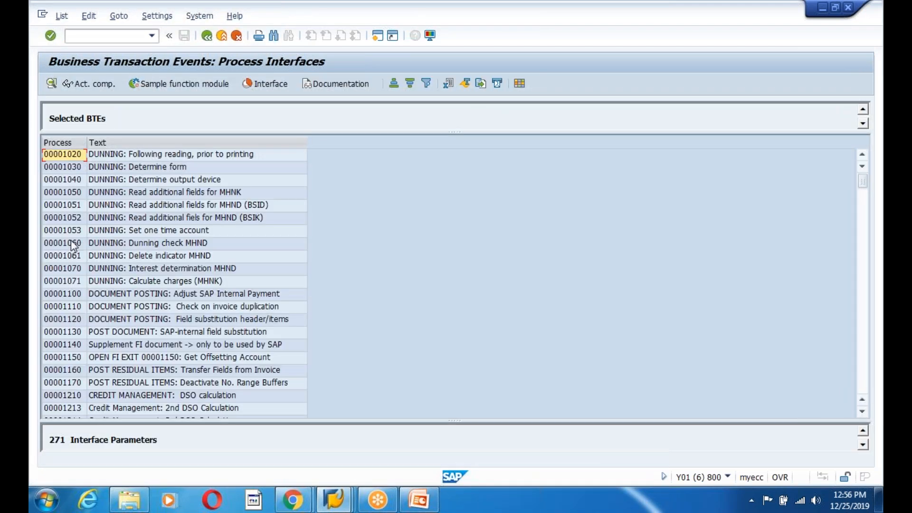
click(70, 241)
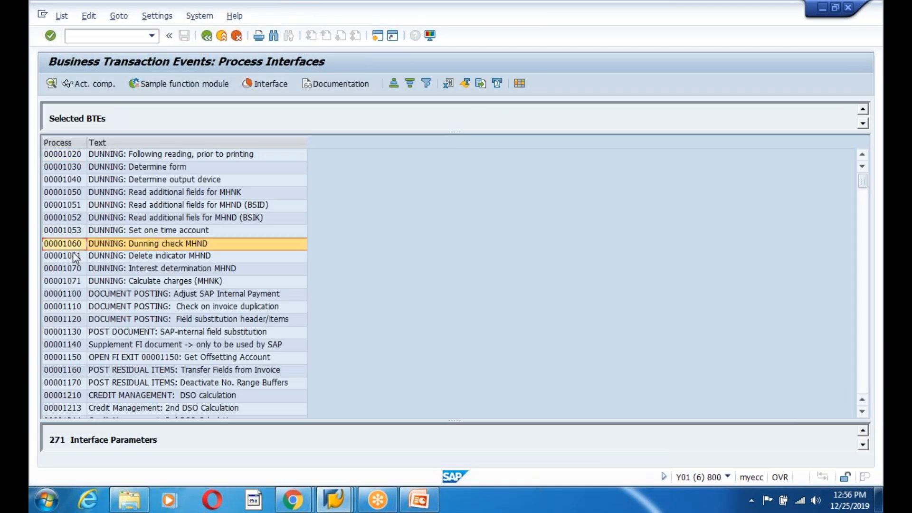
- Inspect the details of process interface 00001060 and read its sample function module documentation
double_click(72, 246)
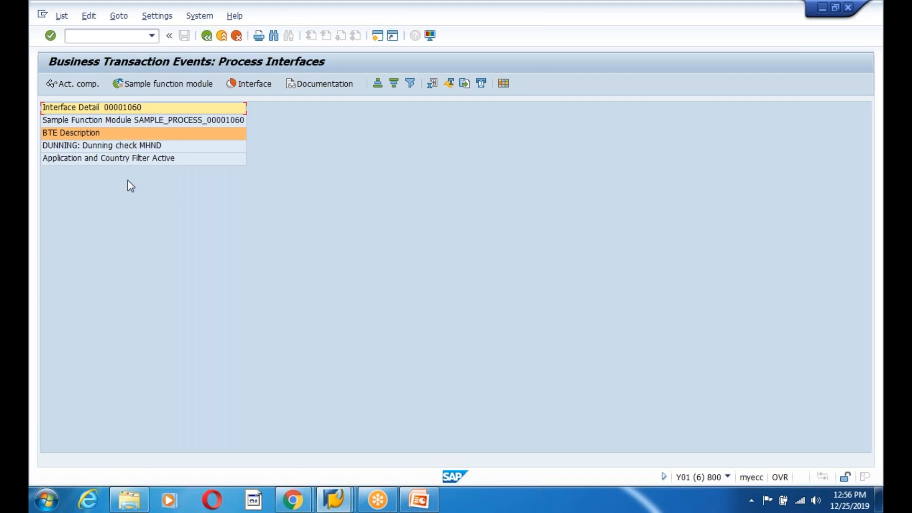
double_click(162, 121)
double_click(88, 133)
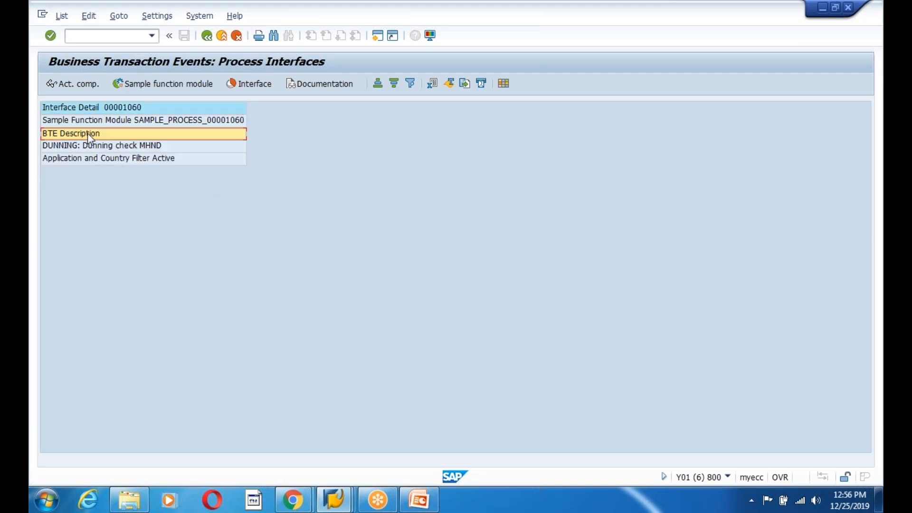
click(87, 133)
click(298, 86)
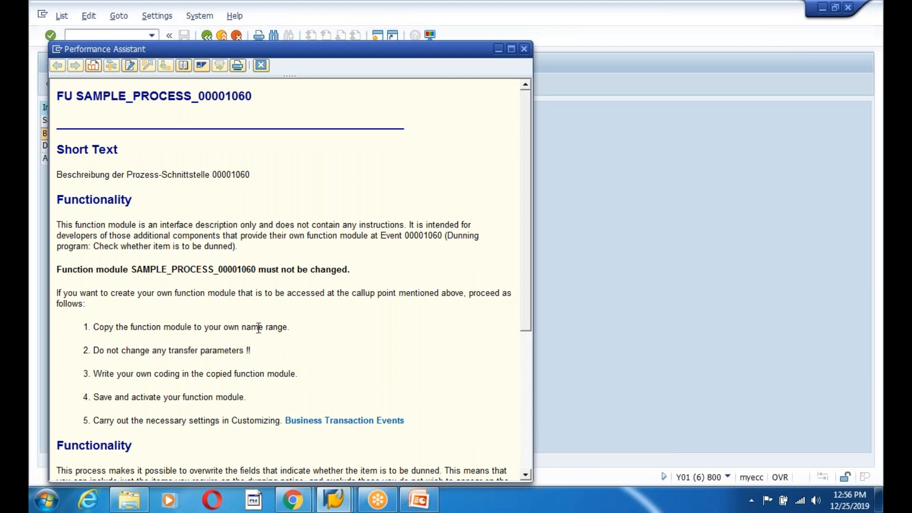
scroll(312, 334, down, 5)
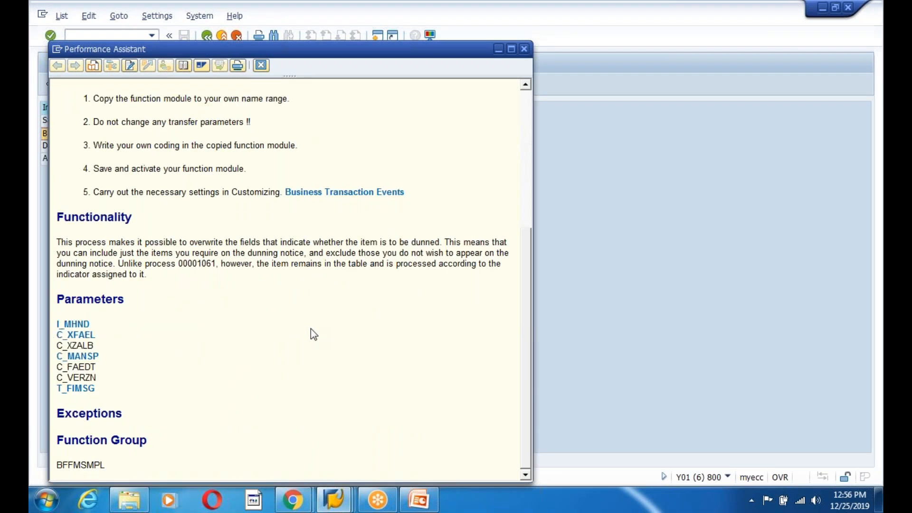
scroll(311, 332, up, 5)
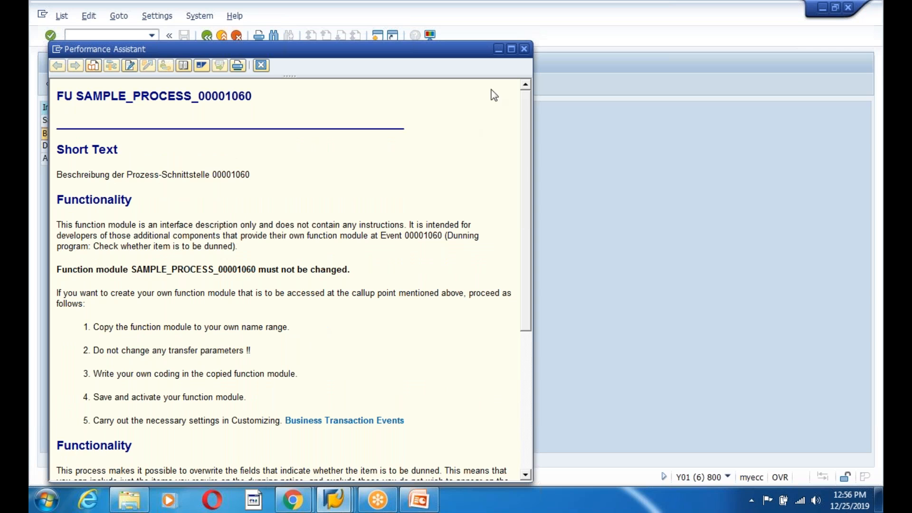
click(524, 48)
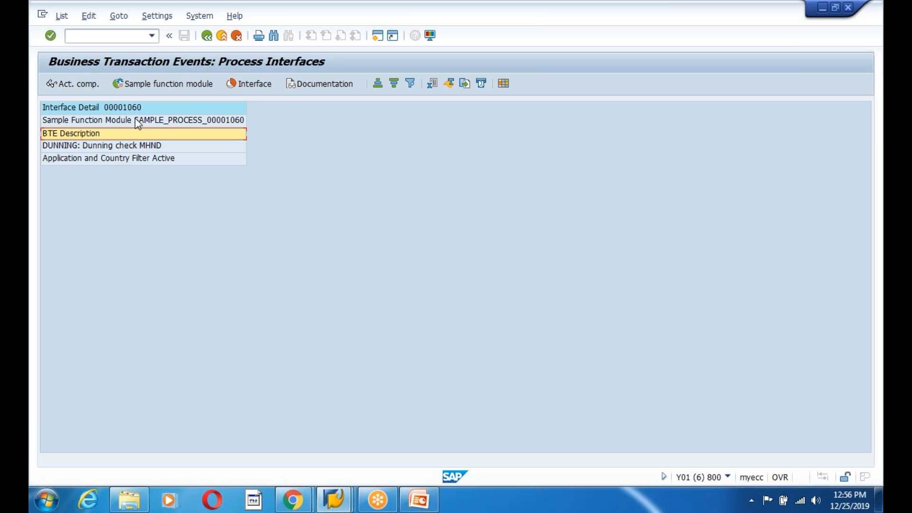
- Try to display sample function module SAMPLE_PROCESS_00001060 in the Function Builder, then return to the BTE selection screen
click(135, 119)
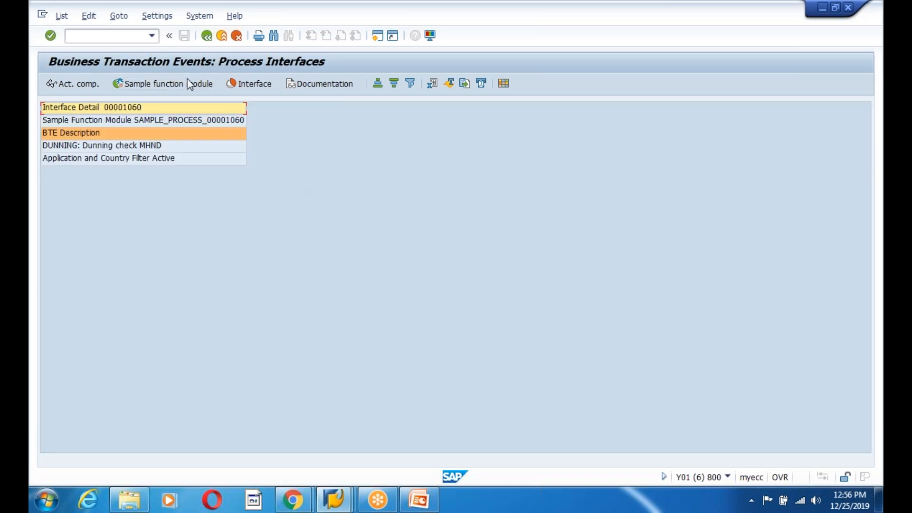
click(212, 84)
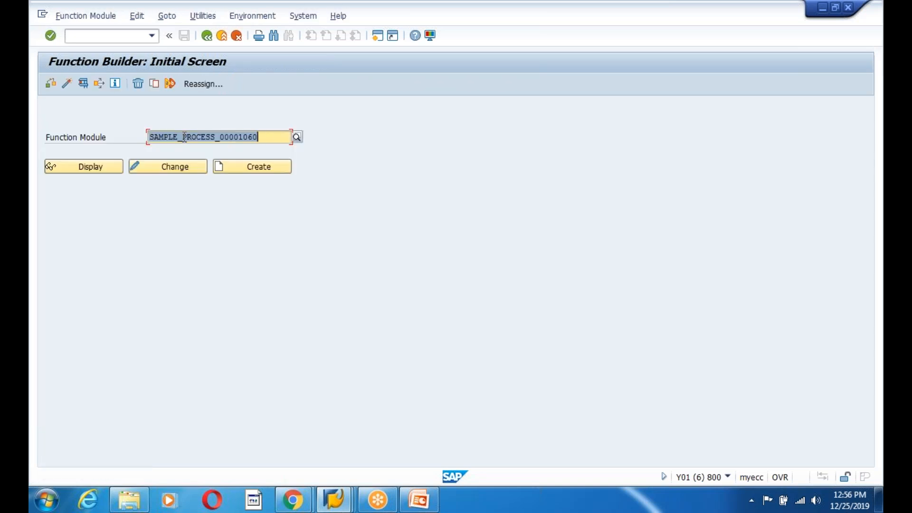
click(83, 84)
click(106, 402)
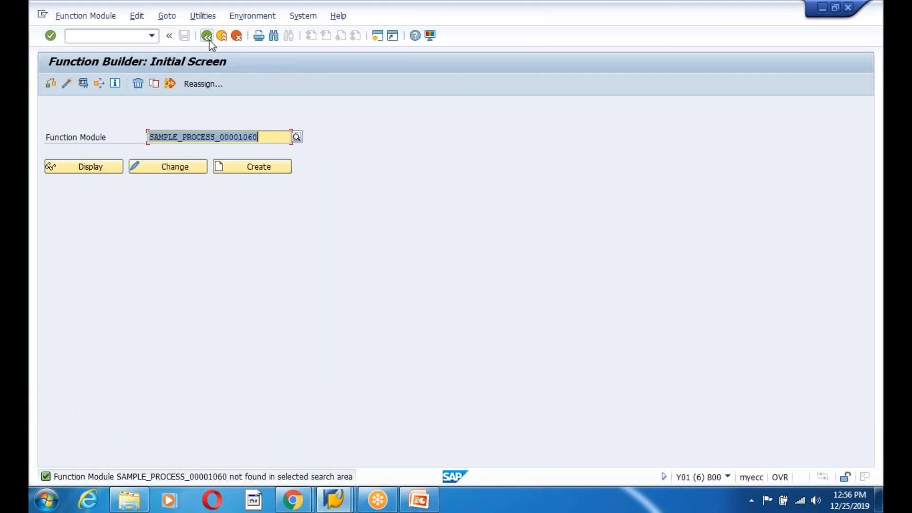
click(209, 39)
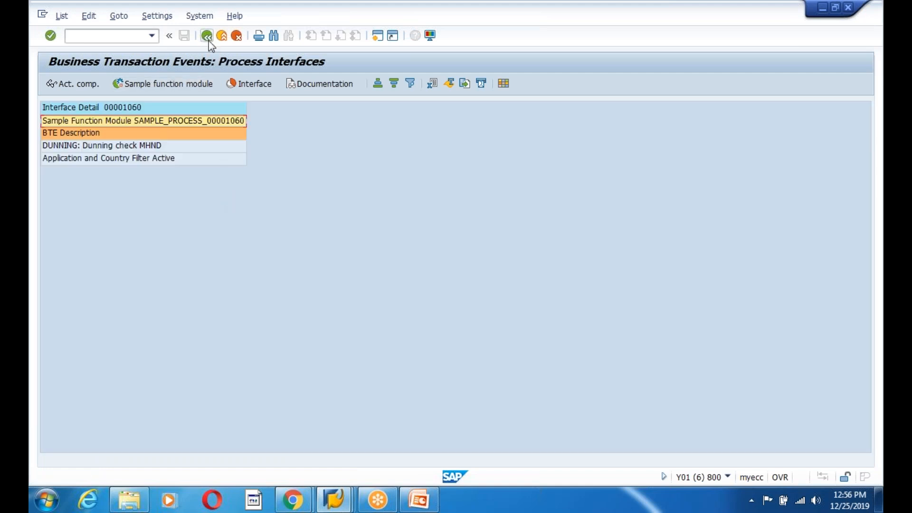
click(206, 37)
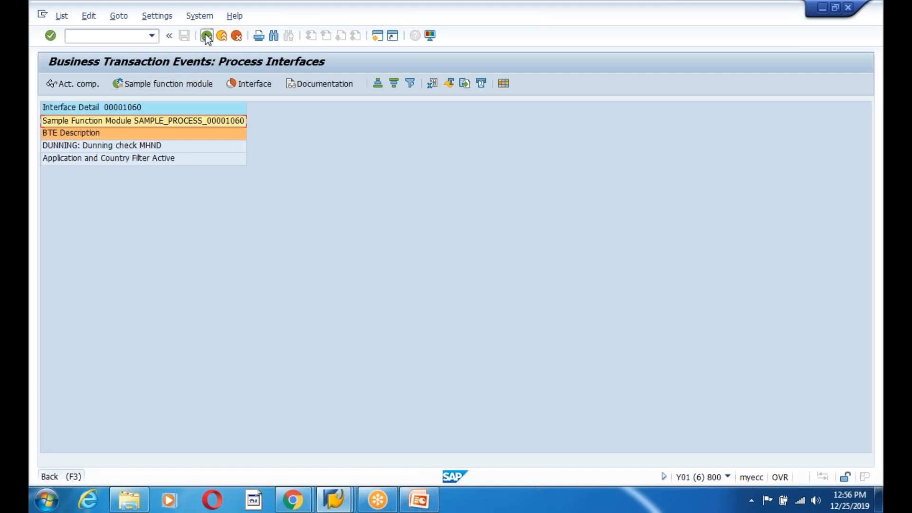
click(208, 38)
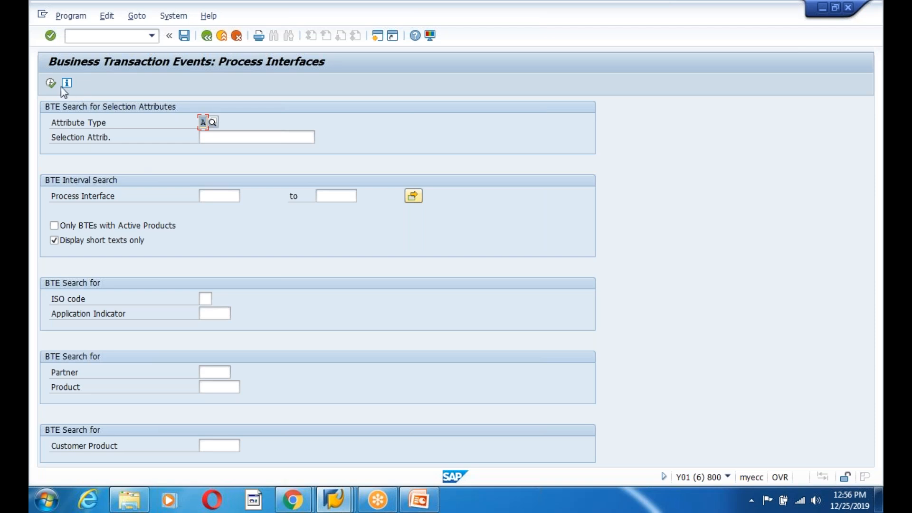
- Re-run the process interface list and browse it for the DOCUMENT PARKING events
click(51, 84)
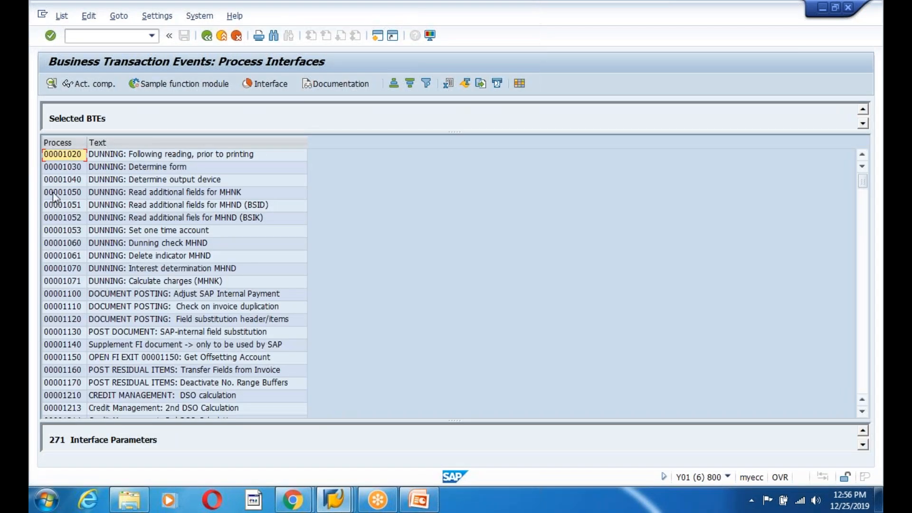
click(63, 232)
click(67, 307)
click(69, 332)
click(73, 360)
click(72, 395)
scroll(73, 379, down, 10)
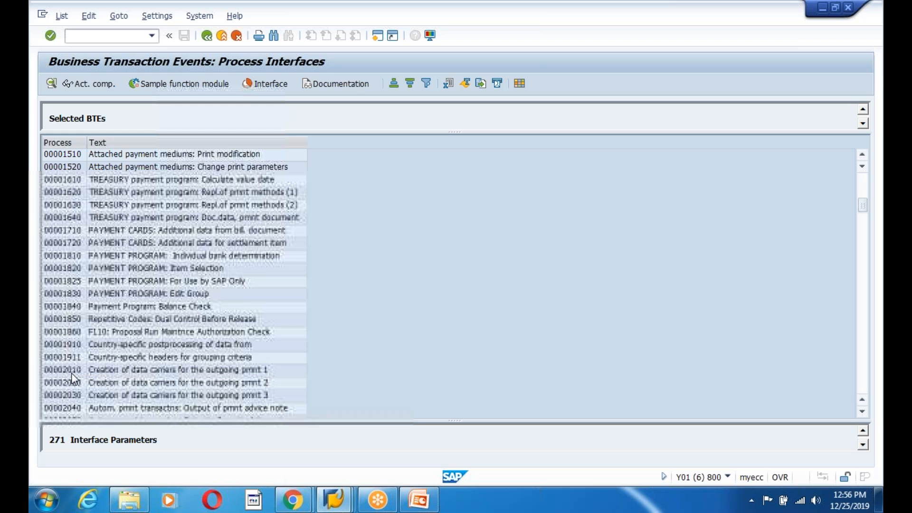
scroll(73, 379, down, 4)
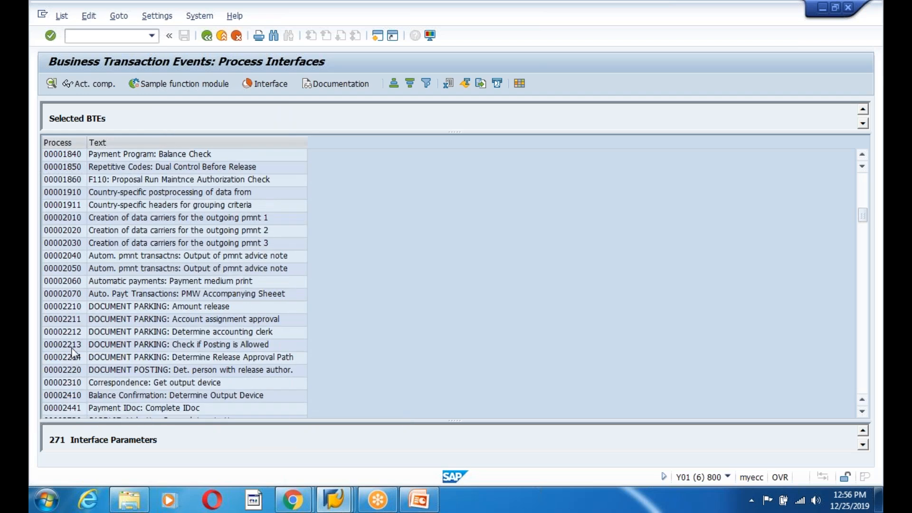
click(71, 346)
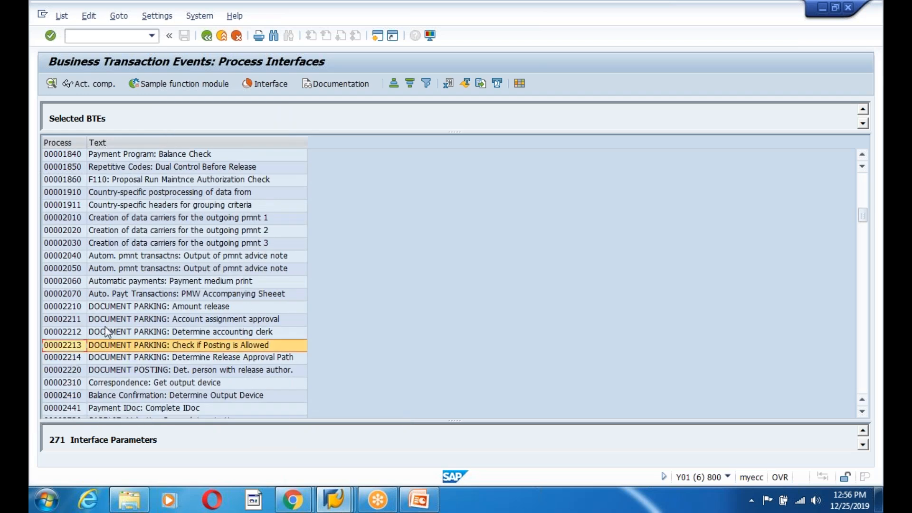
click(56, 320)
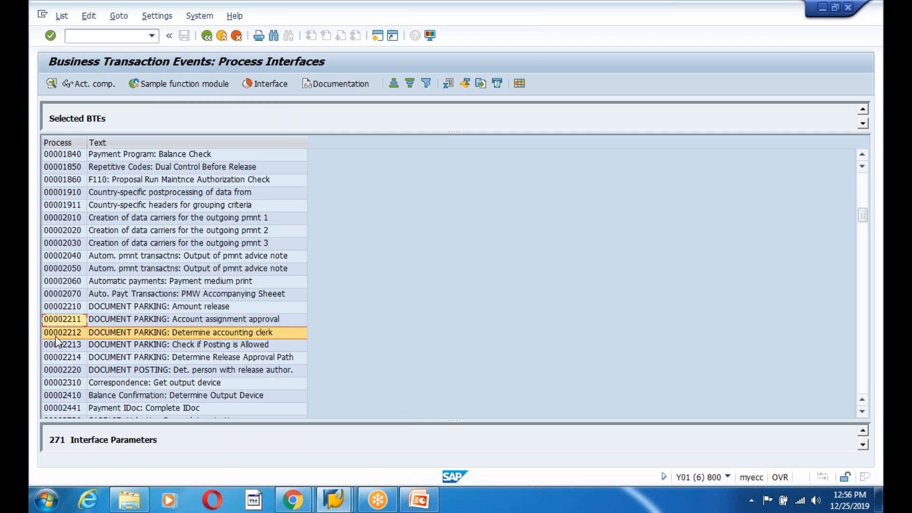
- Browse the DOCUMENT PARKING process interfaces and select 00002213, DOCUMENT PARKING: Check if Posting is Allowed
click(58, 358)
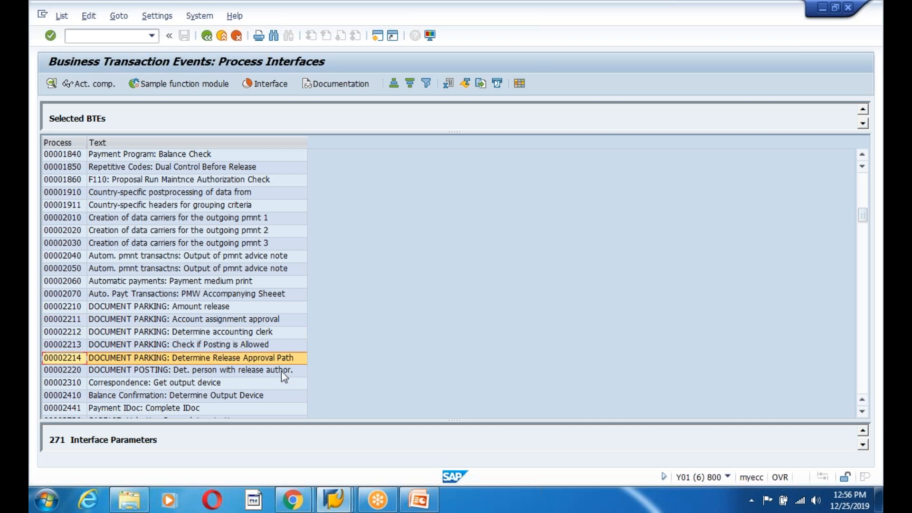
click(57, 321)
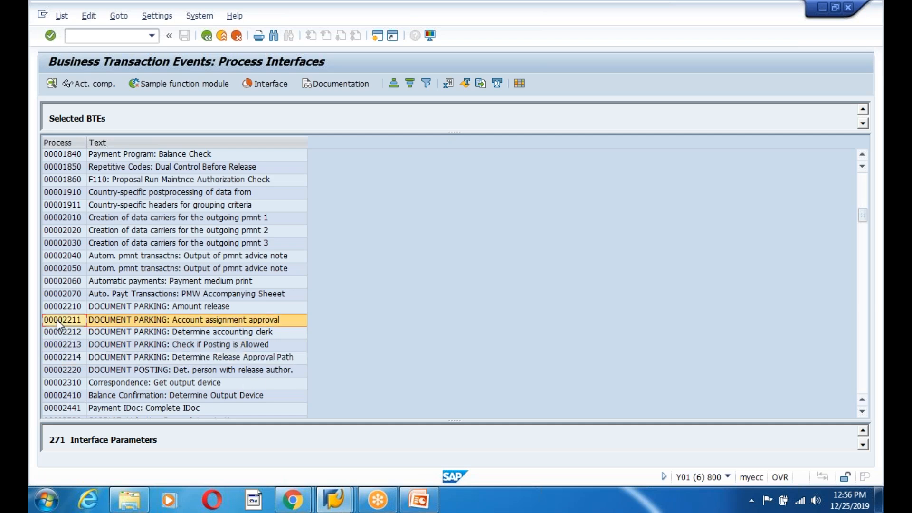
click(150, 310)
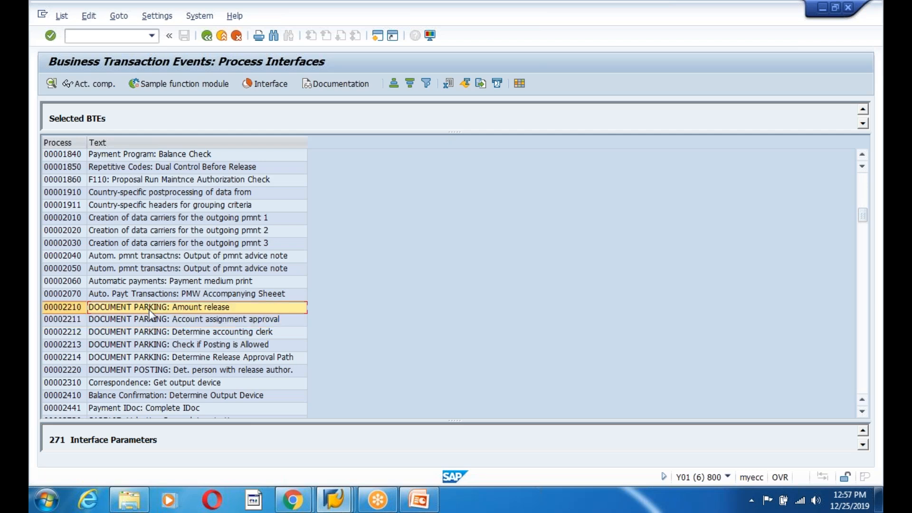
click(199, 347)
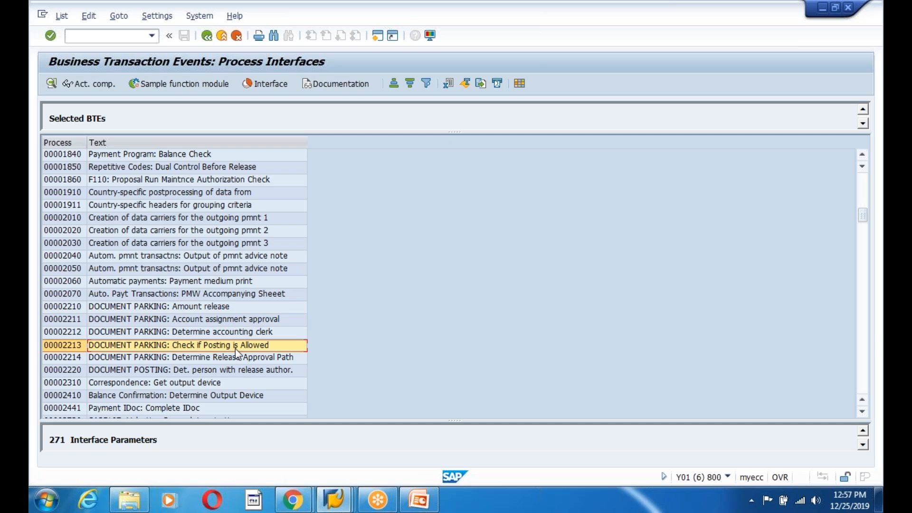
click(67, 350)
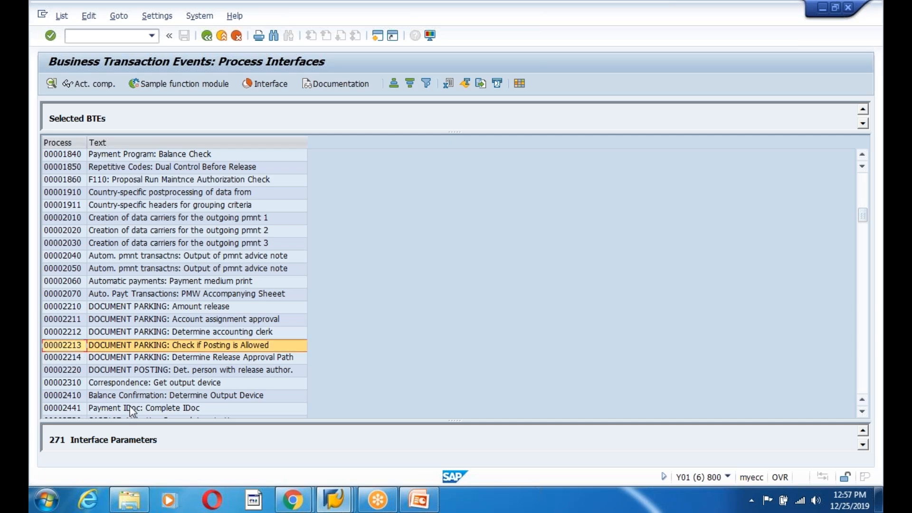
click(83, 345)
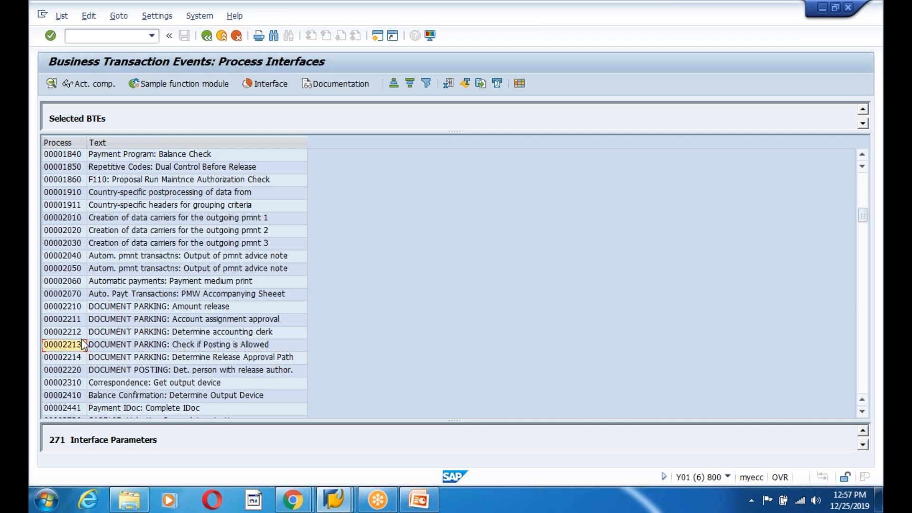
- Switch to the Display Parked Document window, open program SAPMF05V from its system status, then go back
click(338, 504)
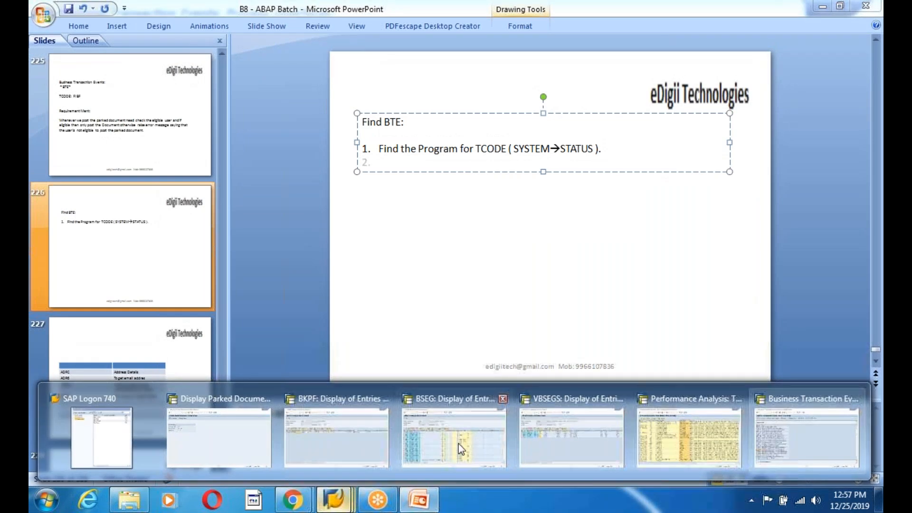
mouse_move(330, 451)
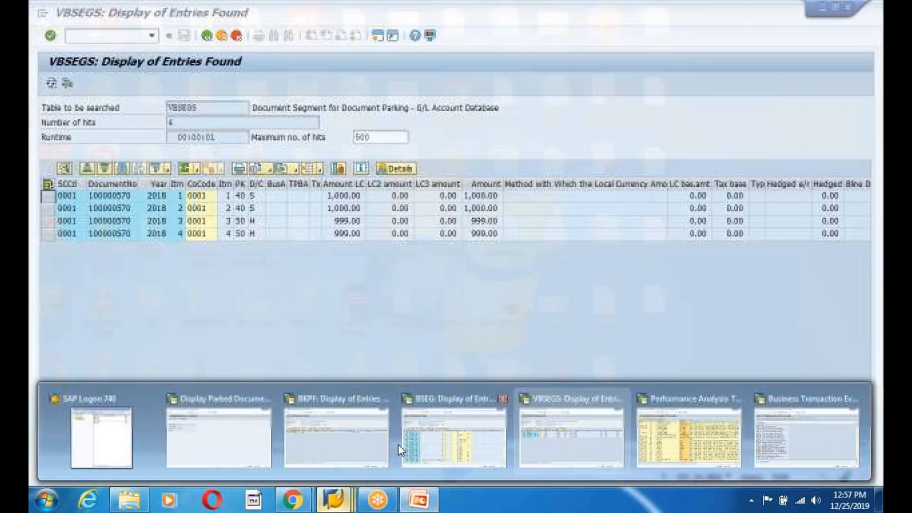
mouse_move(690, 445)
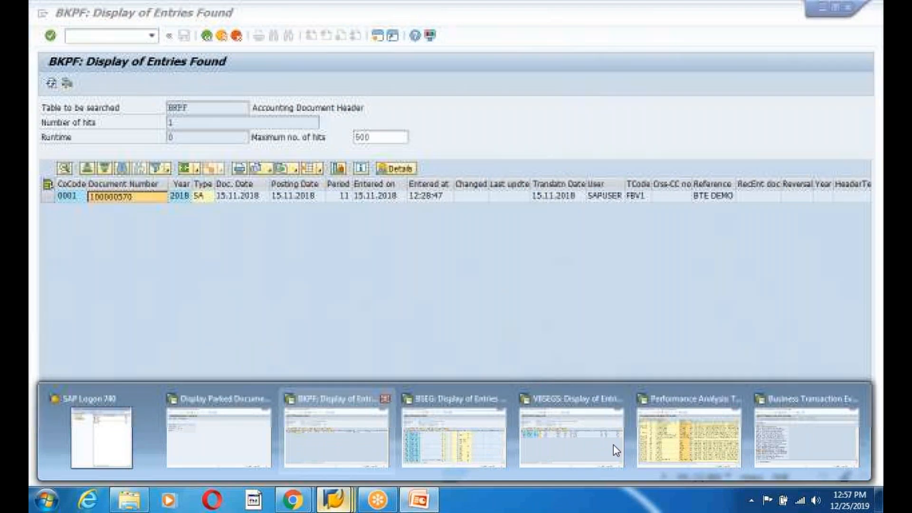
mouse_move(802, 447)
mouse_move(658, 445)
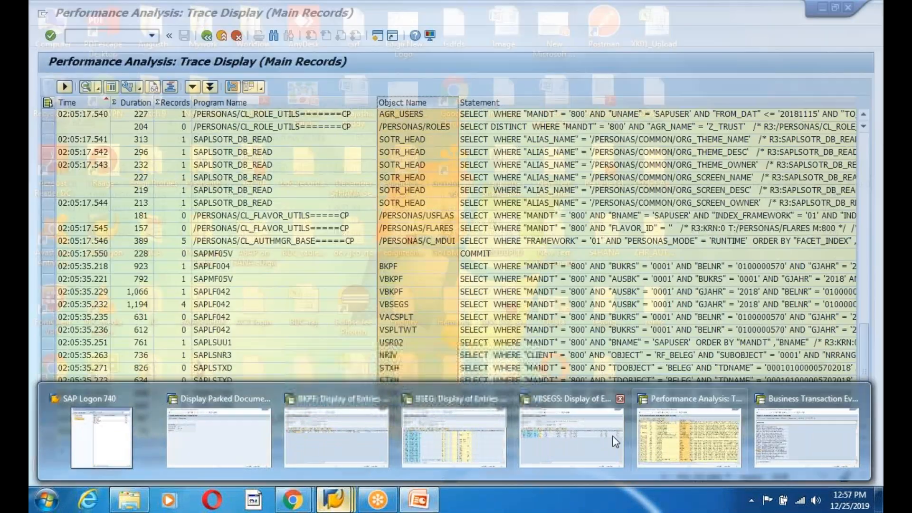
mouse_move(195, 433)
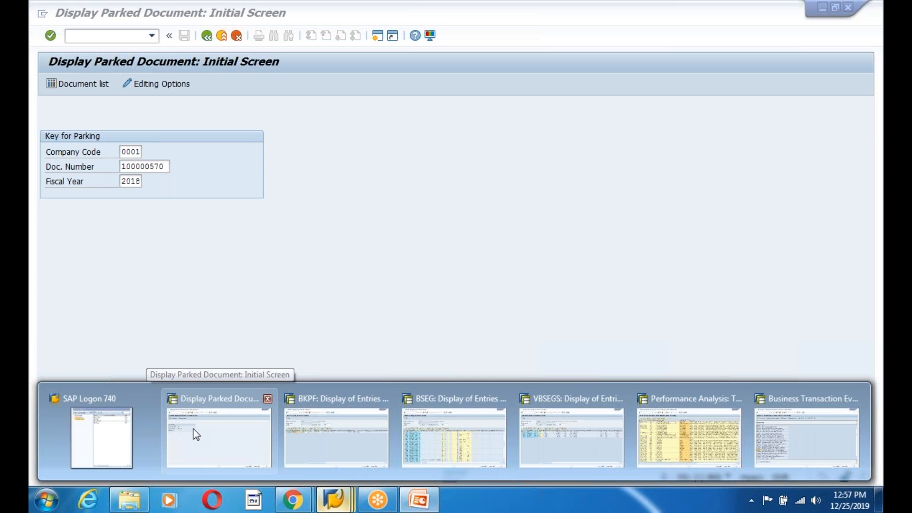
click(195, 433)
click(182, 16)
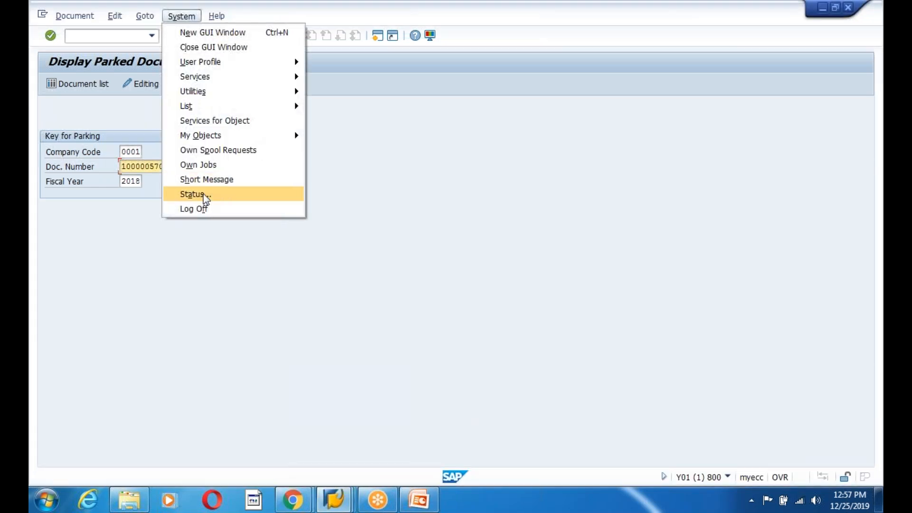
click(197, 194)
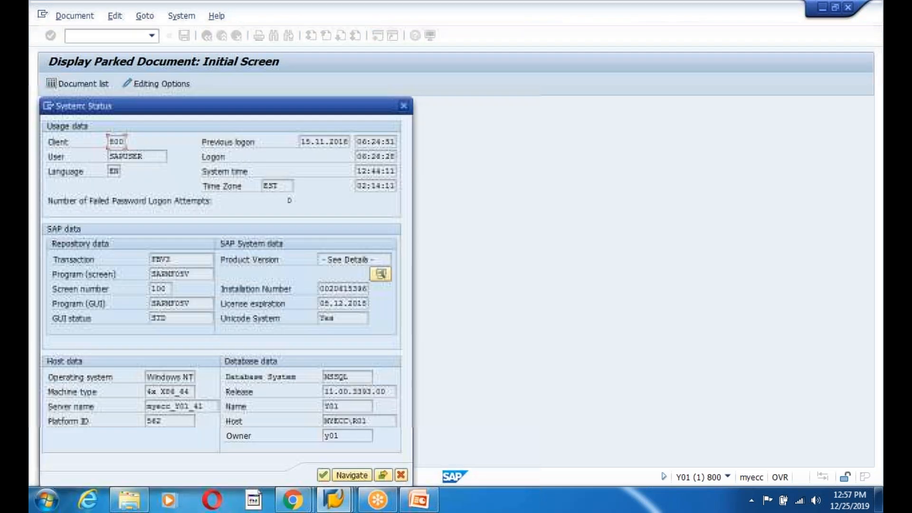
double_click(171, 274)
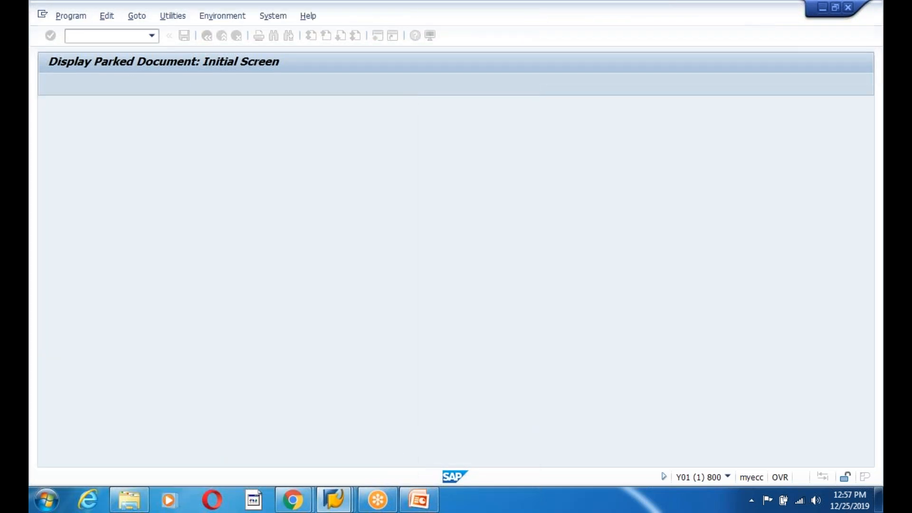
click(206, 36)
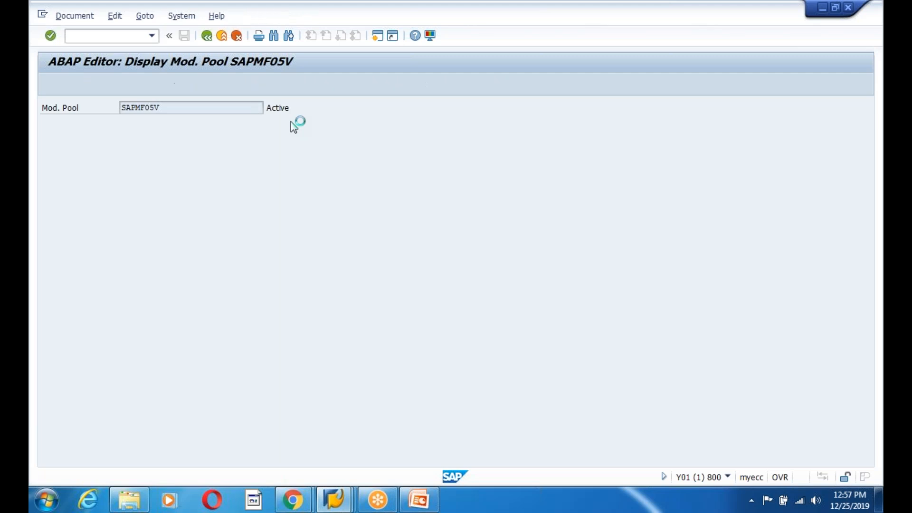
click(403, 105)
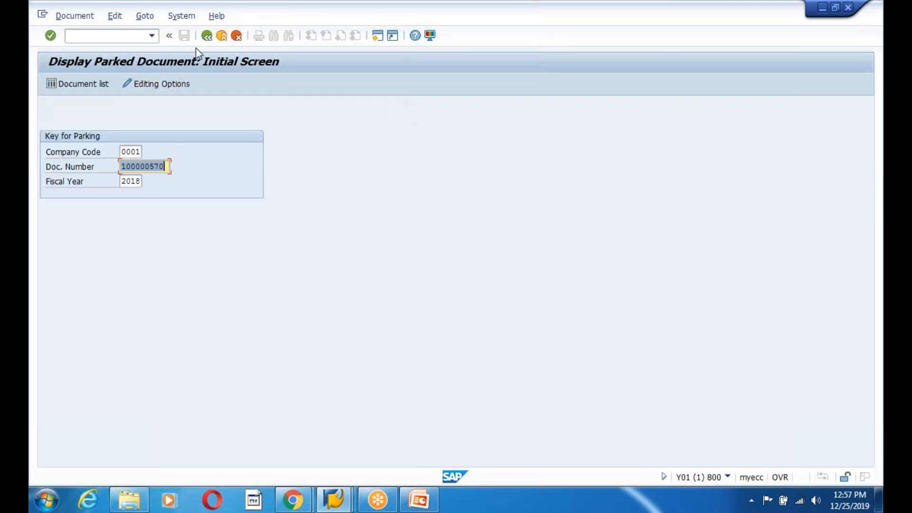
- Start transaction fbv0 and open its main program SAPMF05V from the system status
click(206, 35)
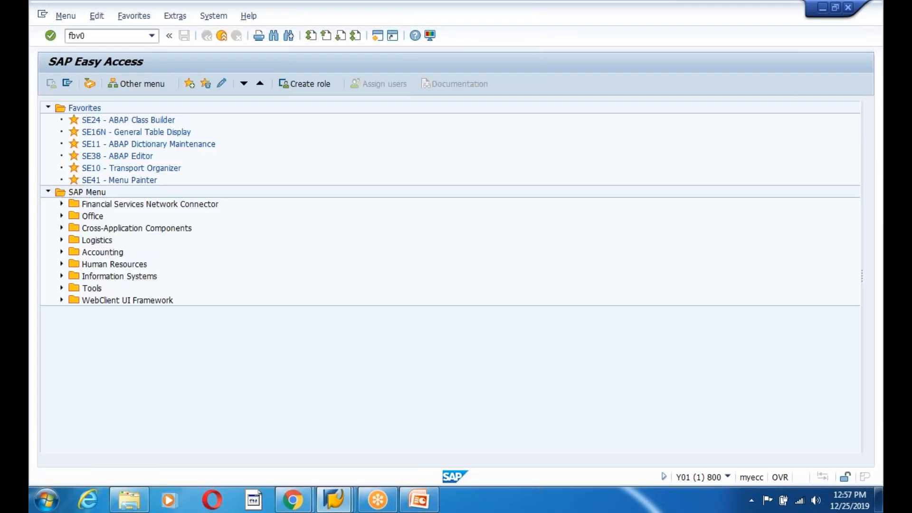
text(fbv0)
key(Return)
click(183, 17)
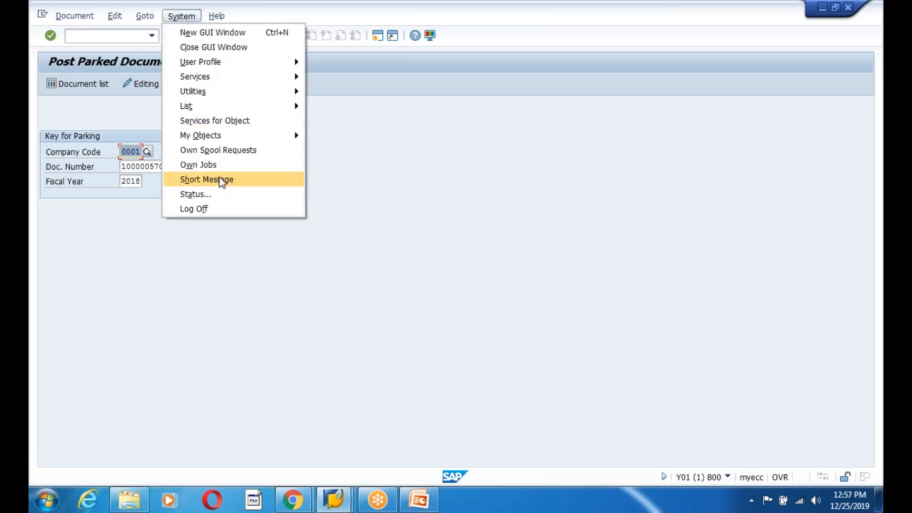
click(209, 196)
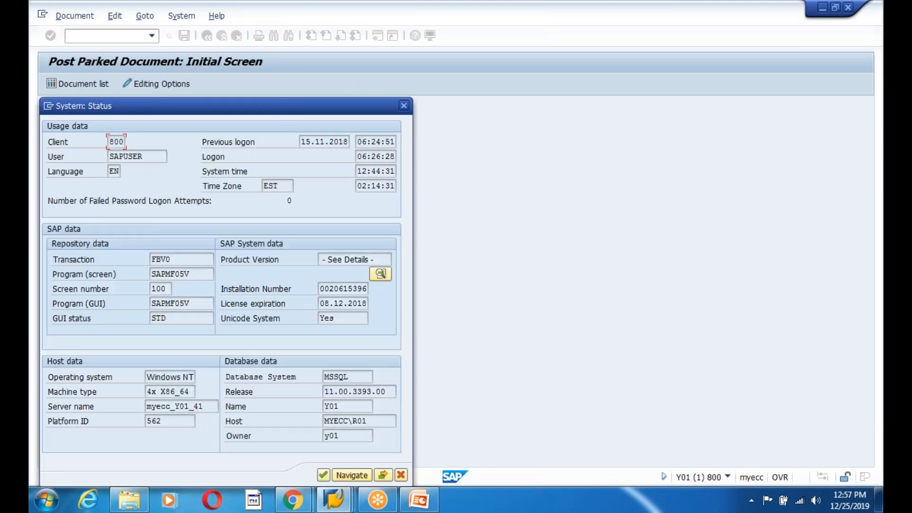
double_click(171, 274)
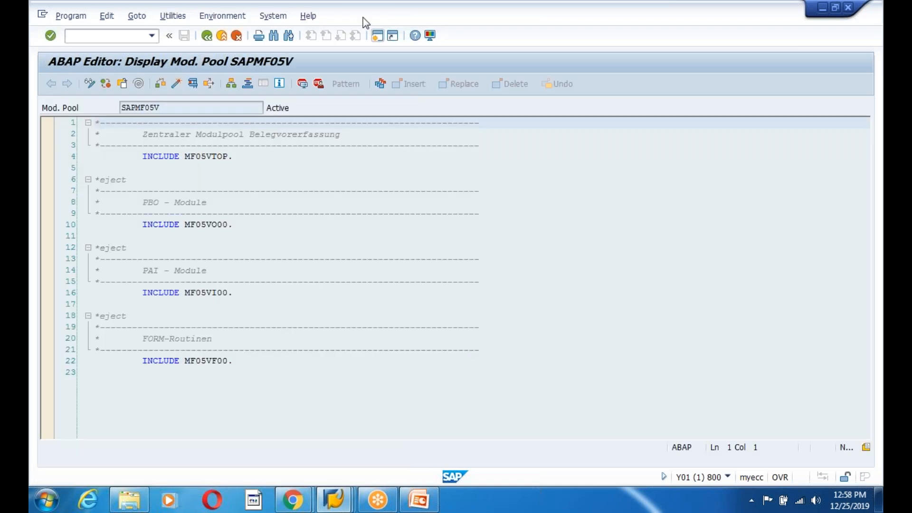
- Search program SAPMF05V for the string 00002213, then return to the SAP Easy Access menu
click(288, 37)
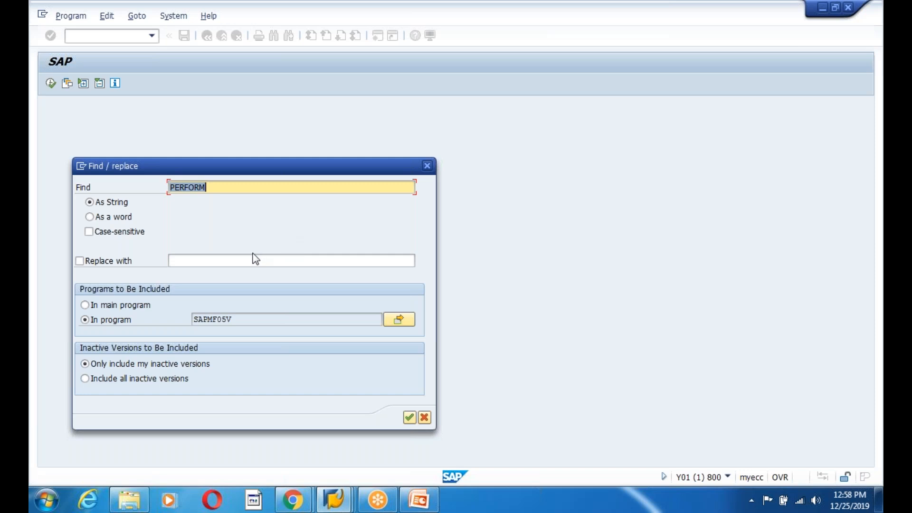
text(00002213)
key(Return)
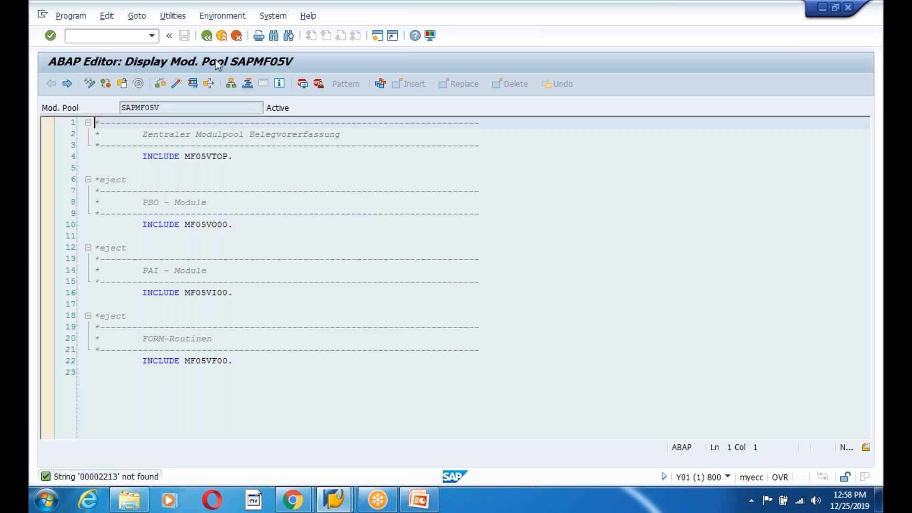
click(207, 36)
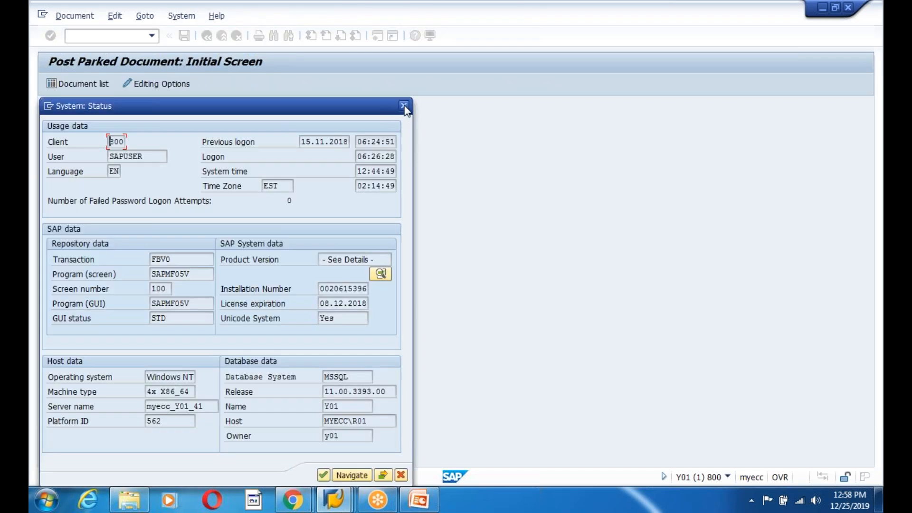
click(403, 106)
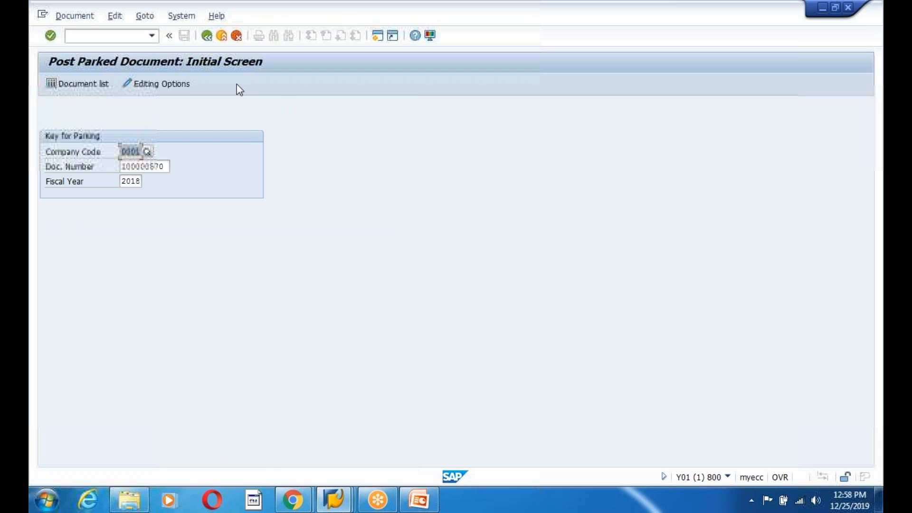
click(206, 36)
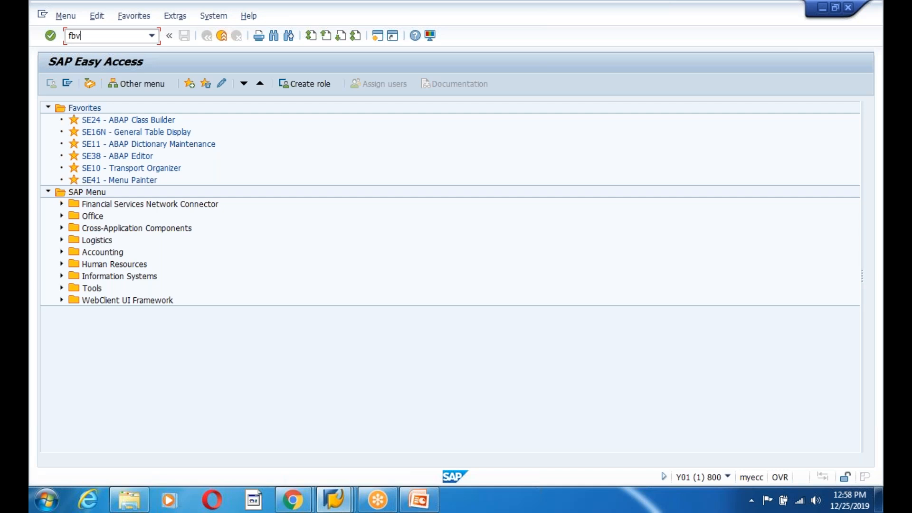
- Start transaction FBV1 and open its main program SAPLF040 from the system status
key(Return)
click(217, 15)
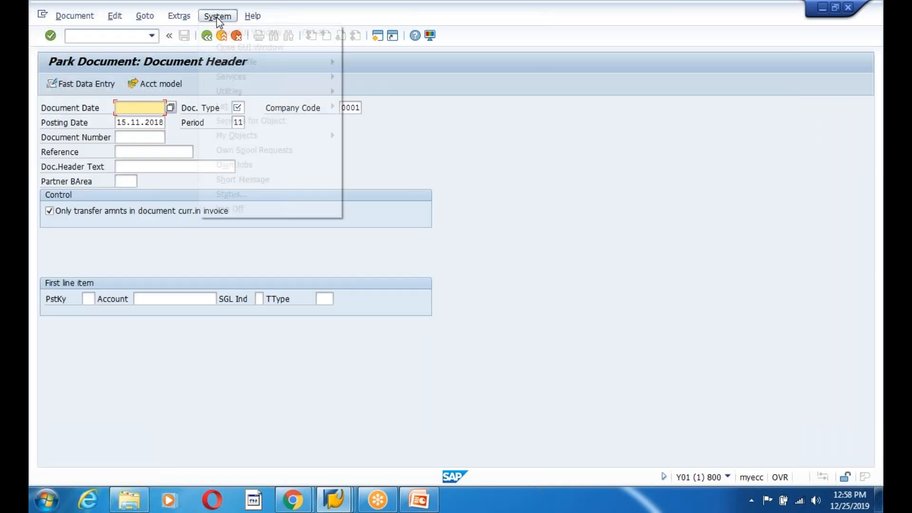
click(218, 197)
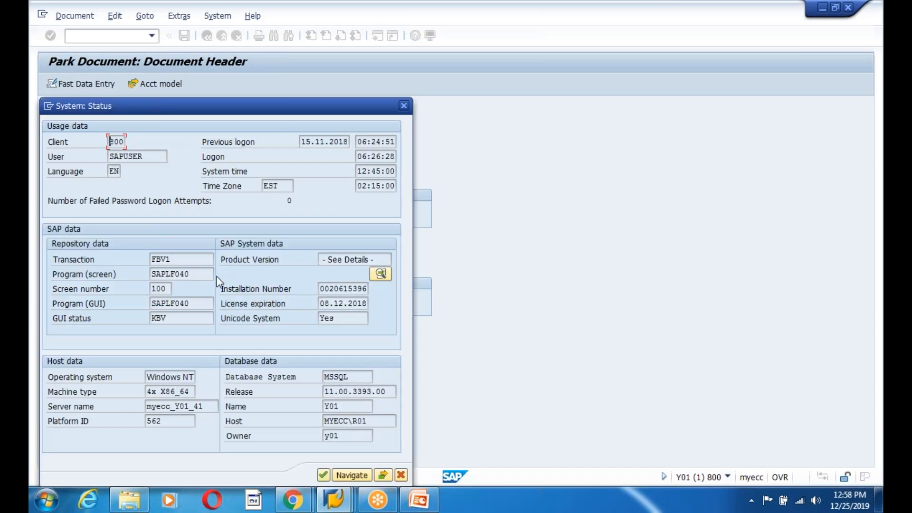
double_click(172, 274)
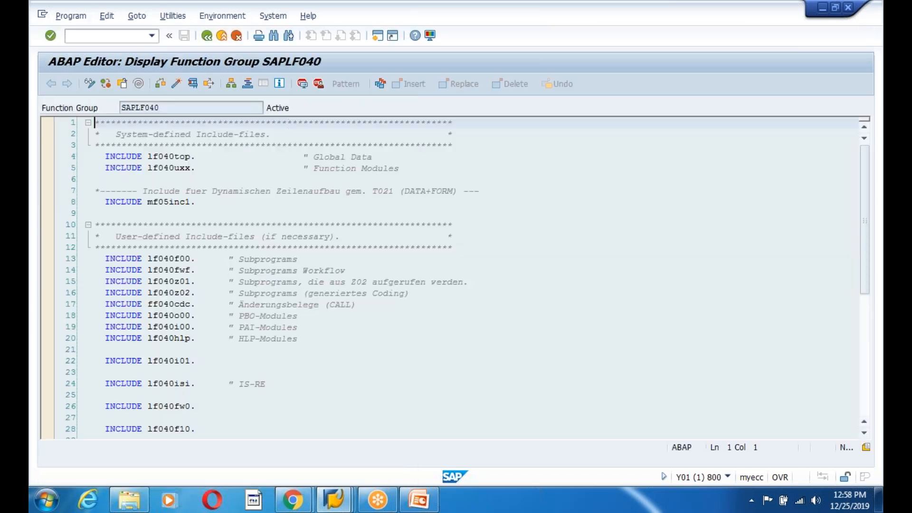
- Search function group SAPLF040 for the string 00002213
click(274, 36)
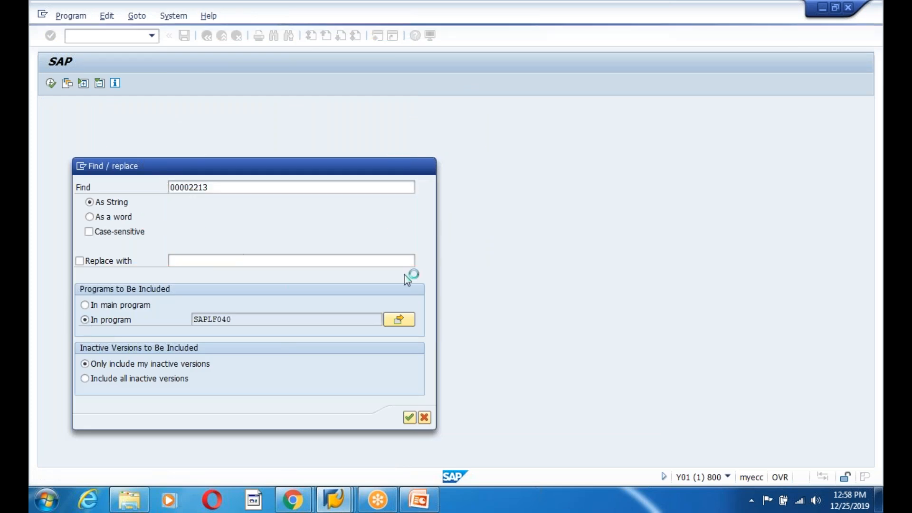
key(Return)
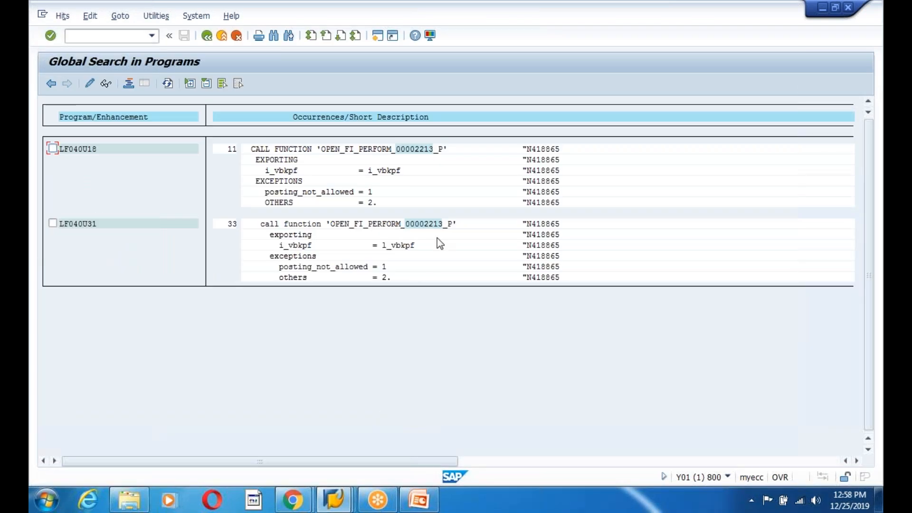
- Copy OPEN_FI_PERFORM from the found call function line and switch to the PowerPoint slide
drag(332, 225, 404, 230)
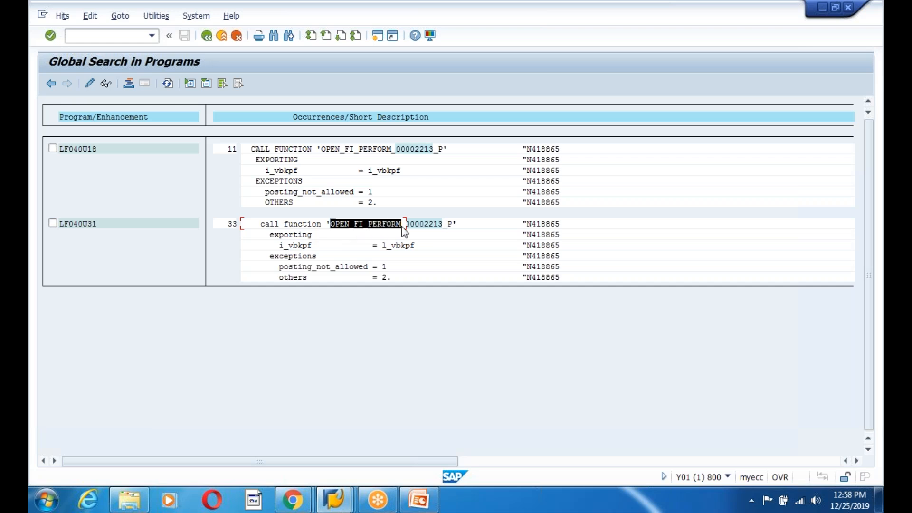
key(ctrl+c)
drag(333, 226, 367, 226)
key(ctrl+c)
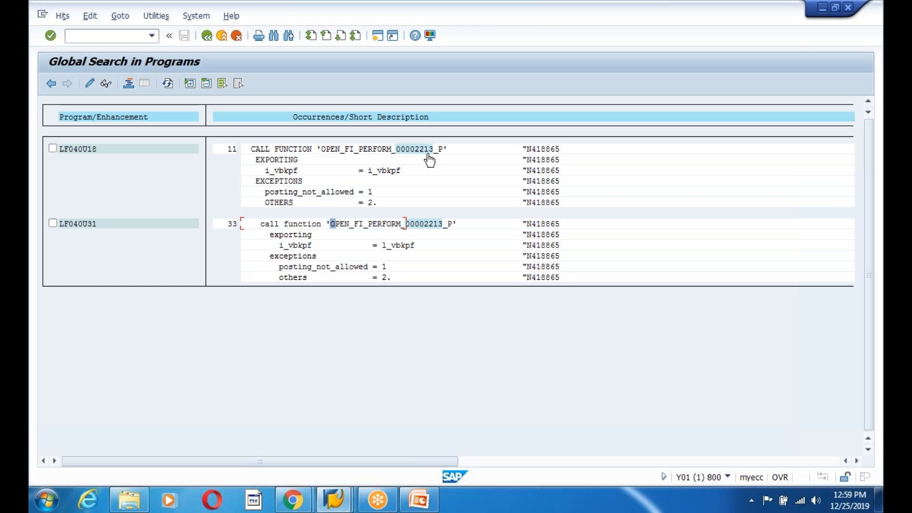
click(334, 499)
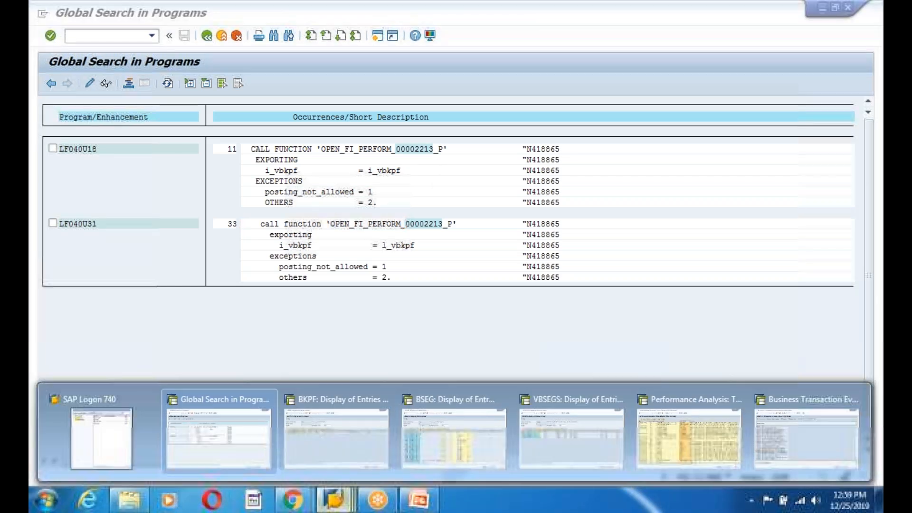
drag(331, 224, 401, 226)
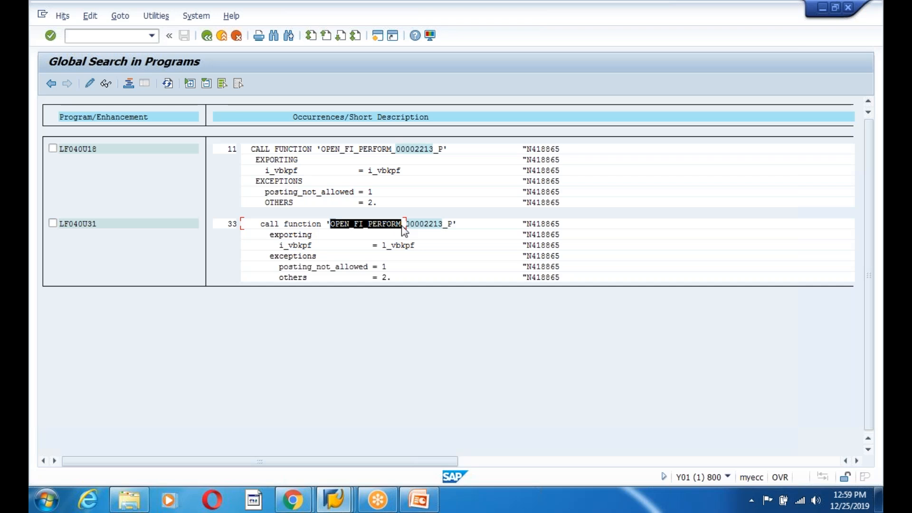
key(ctrl+c)
click(415, 506)
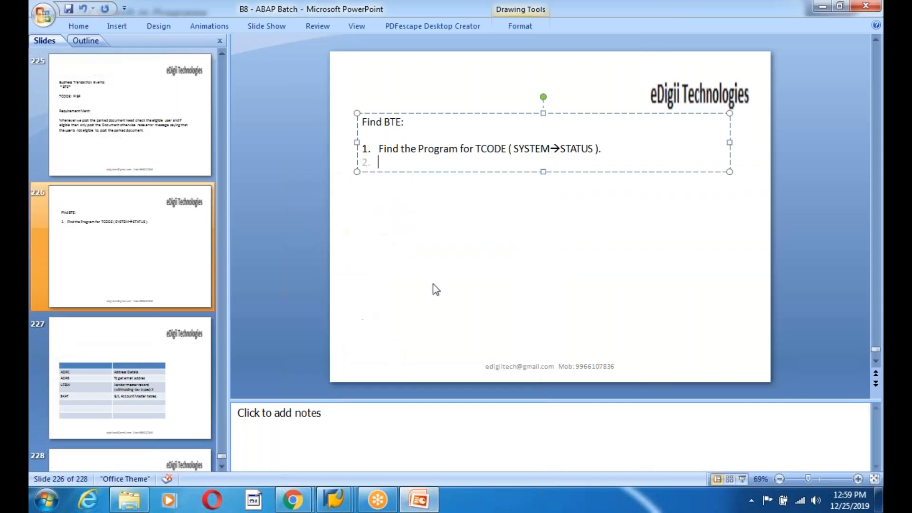
- Add slide point 2 reading “Go to Global Find Search with “OPEN_FI_PERFORM” by selecting main program” and start a new point
text(Go to Global Find Search with)
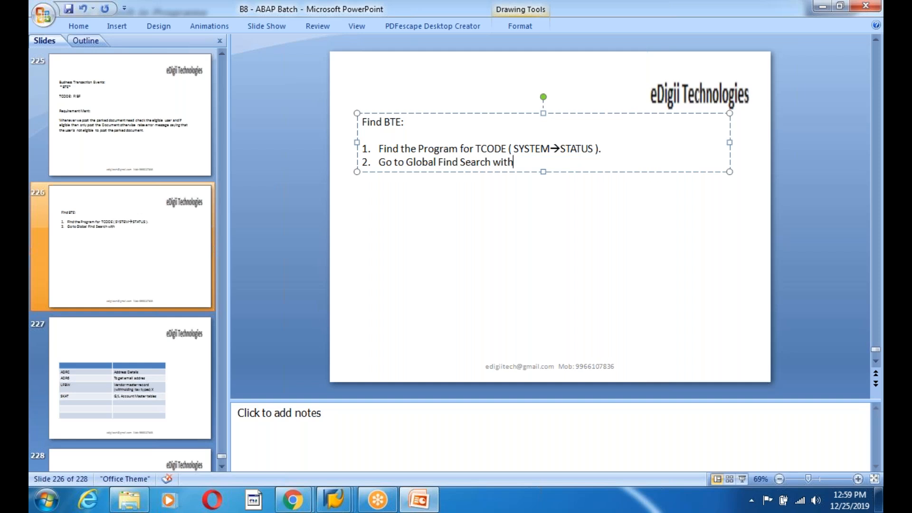
text( “)
key(ctrl+v)
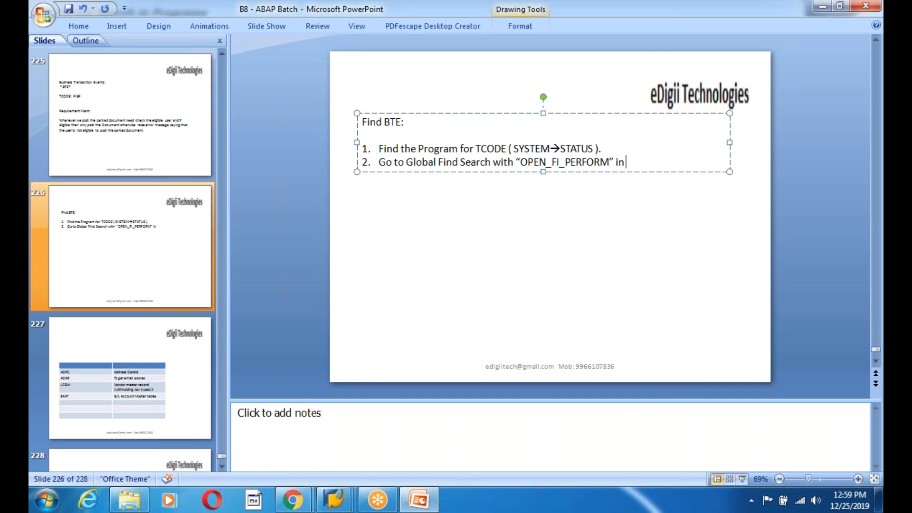
text(”  buy selecting main pro)
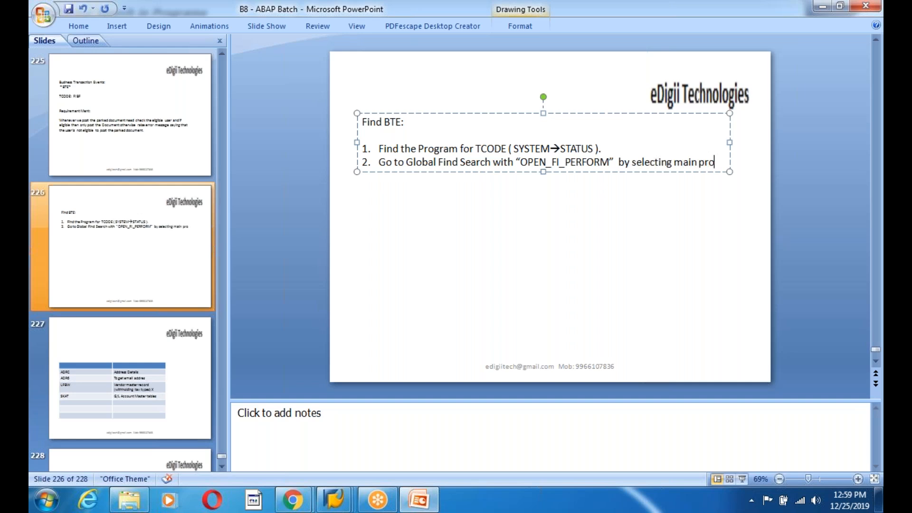
text(gram)
key(Return)
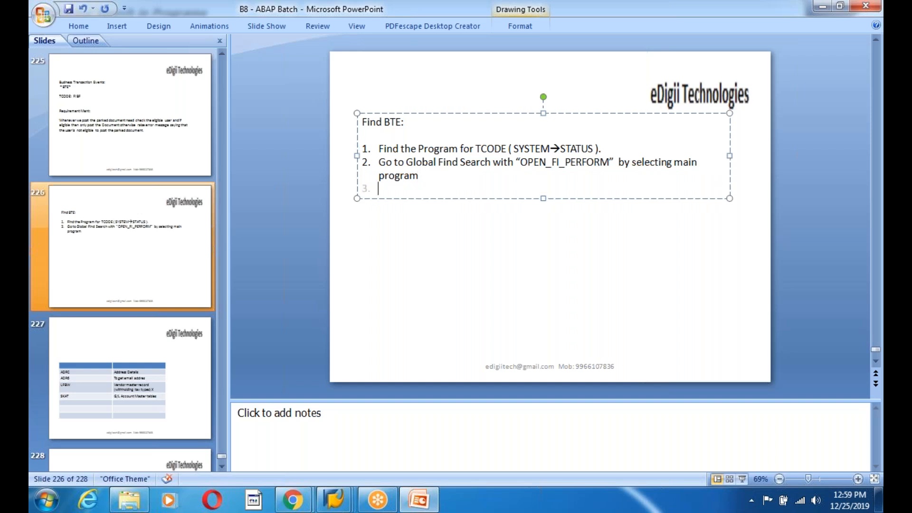
- Open function module PRELIMINARY_POSTING_POST_CHECK from the search hit and highlight 00002213 in its OPEN_FI_PERFORM call
key(alt+Tab)
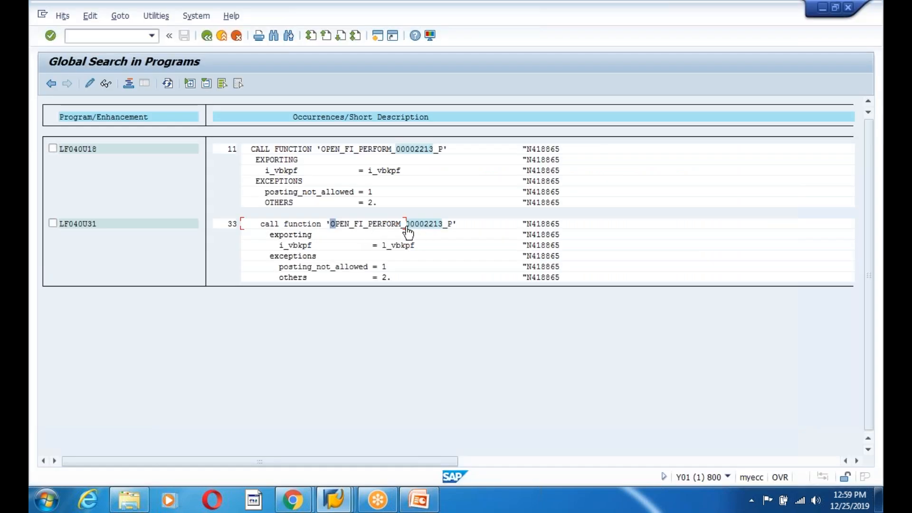
double_click(397, 149)
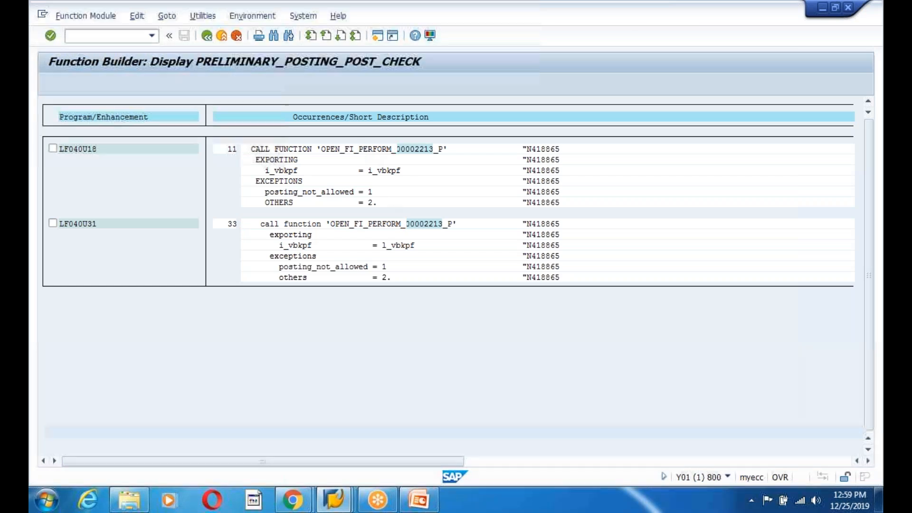
drag(276, 211, 319, 209)
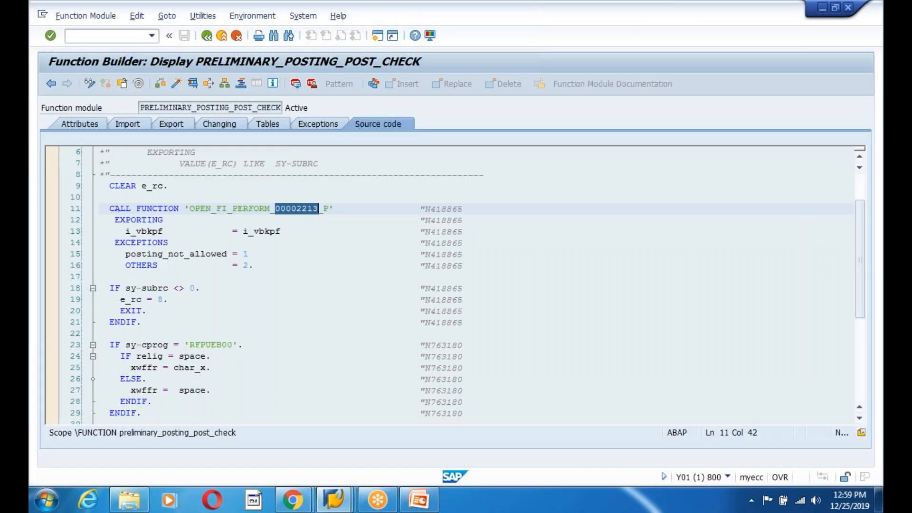
- Return to the slide and begin point 3 with “FO TO FIBF ----go with”
click(334, 499)
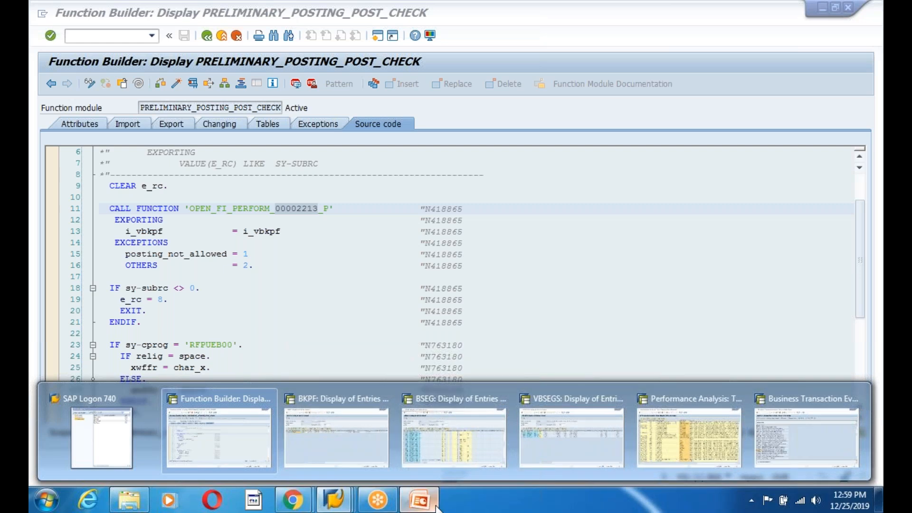
click(418, 499)
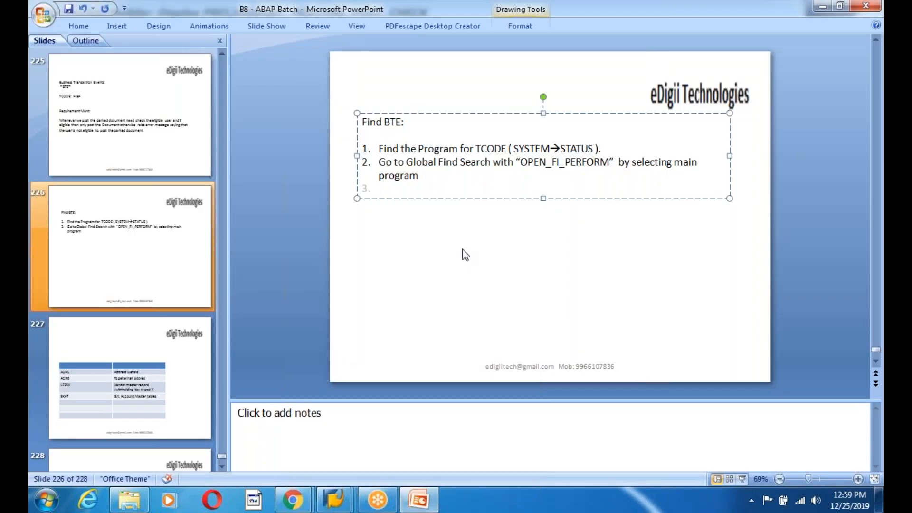
text(FO TO FIBF)
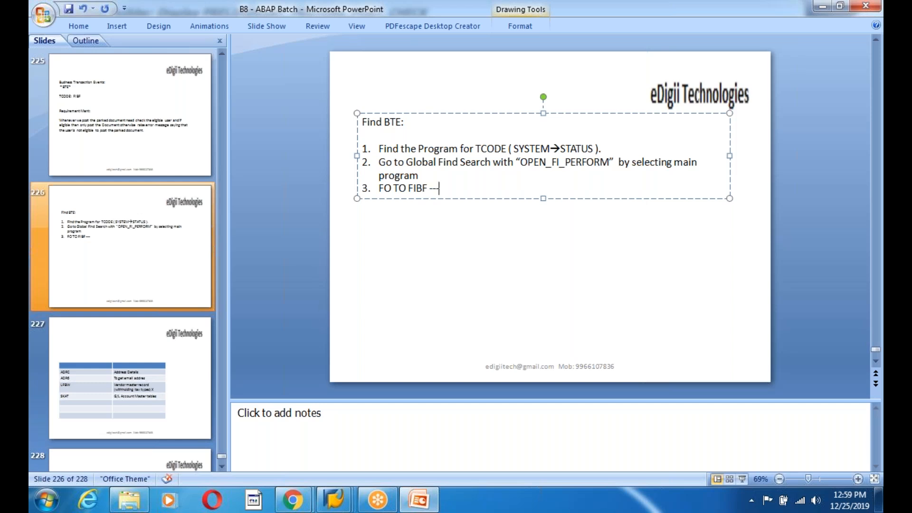
text(----go with)
- Back out to SAP Easy Access, start transaction FIBF and open the Environment info system for process interfaces
key(alt+Tab)
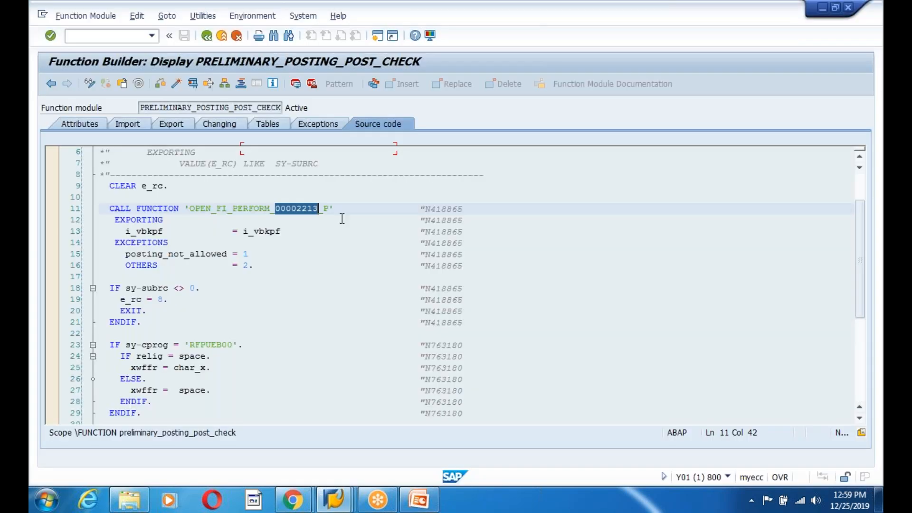
mouse_move(326, 506)
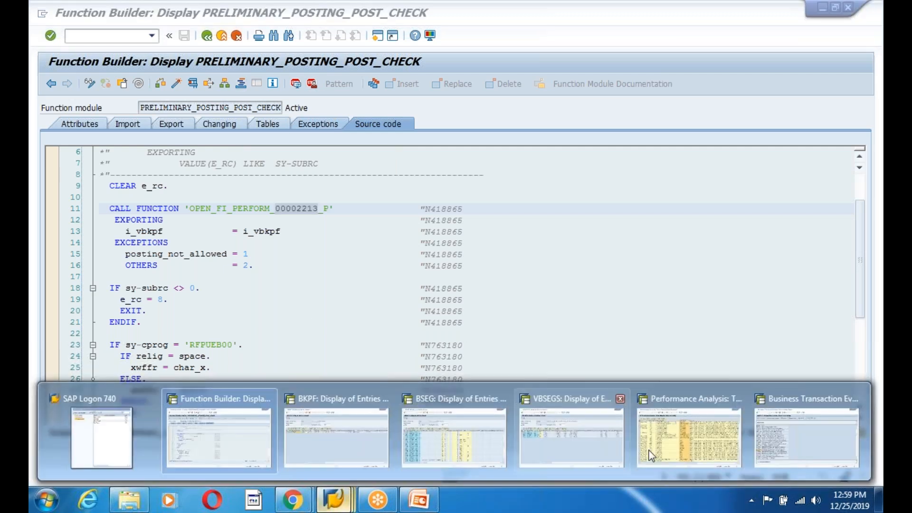
click(785, 438)
click(207, 36)
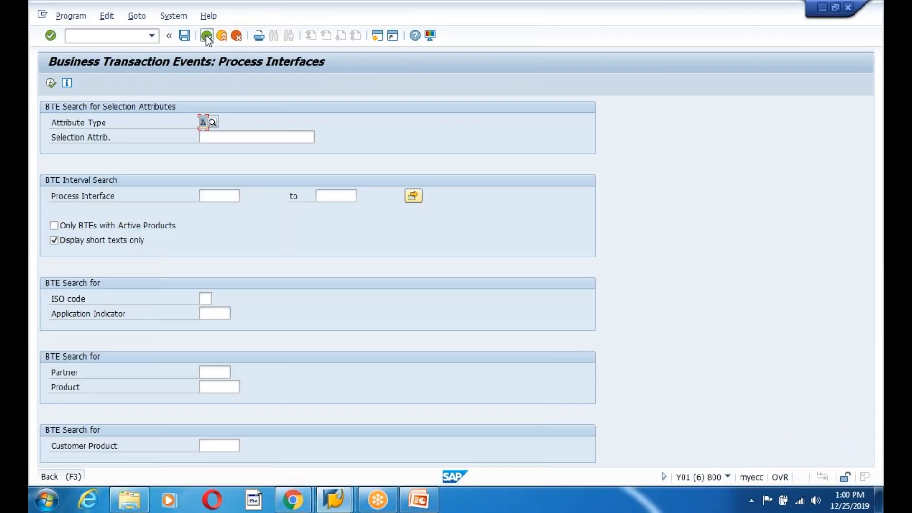
click(206, 35)
click(207, 35)
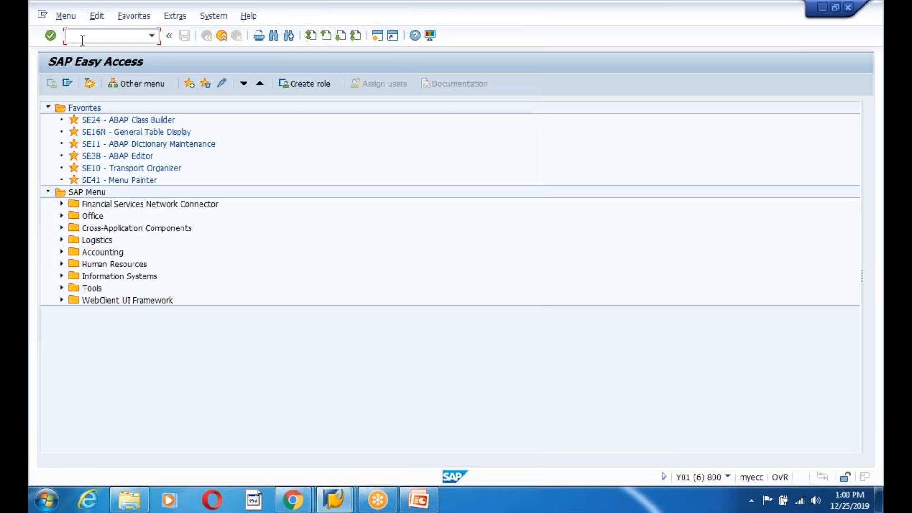
text(fibf)
key(Return)
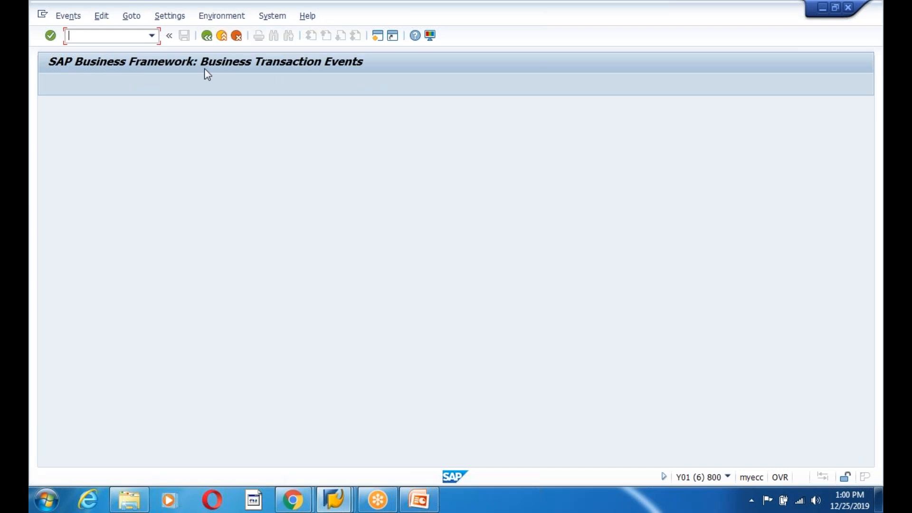
click(229, 17)
click(239, 48)
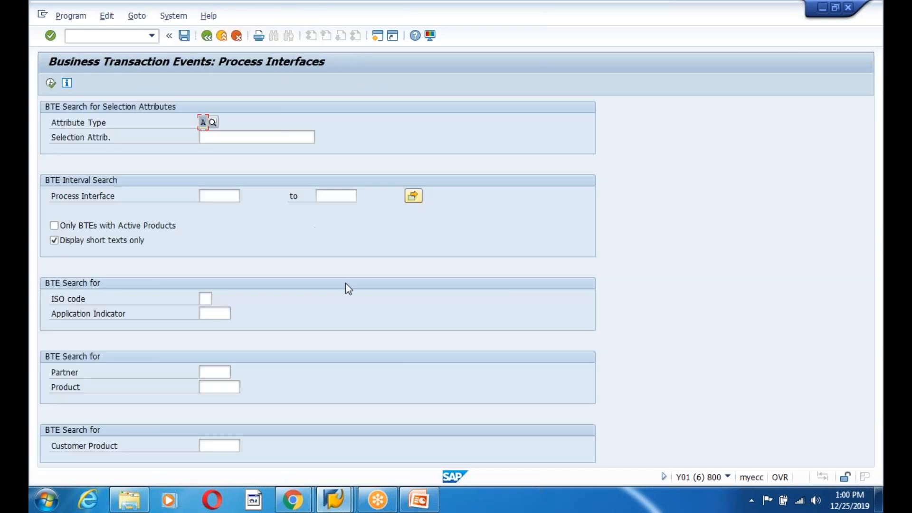
- Continue slide point 3 with “Envrironments and infosystems and execute. It gives all the BTE’s .” and start a new point
key(alt+Tab)
click(420, 502)
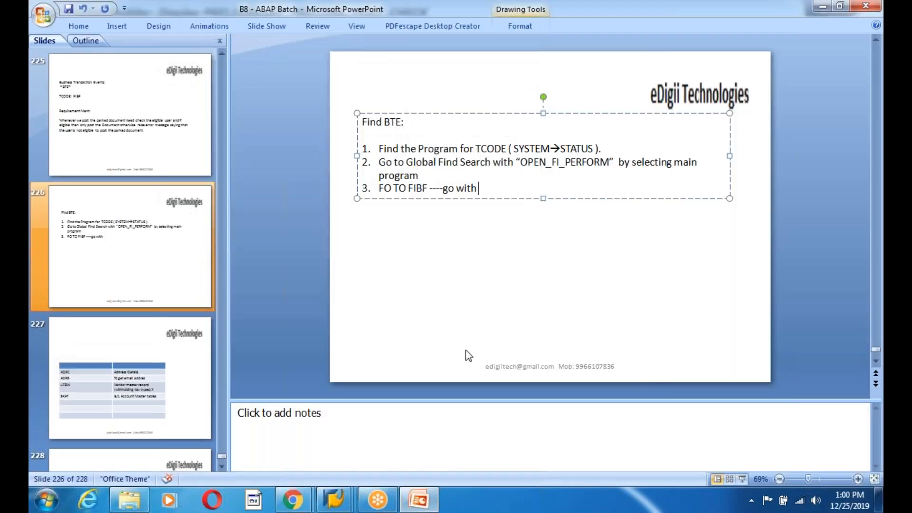
text(Envrironments)
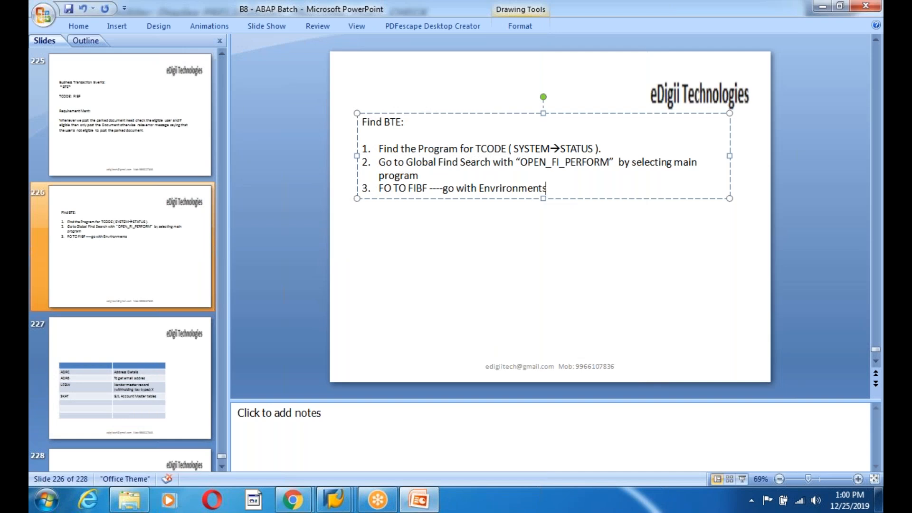
text( and infosystems)
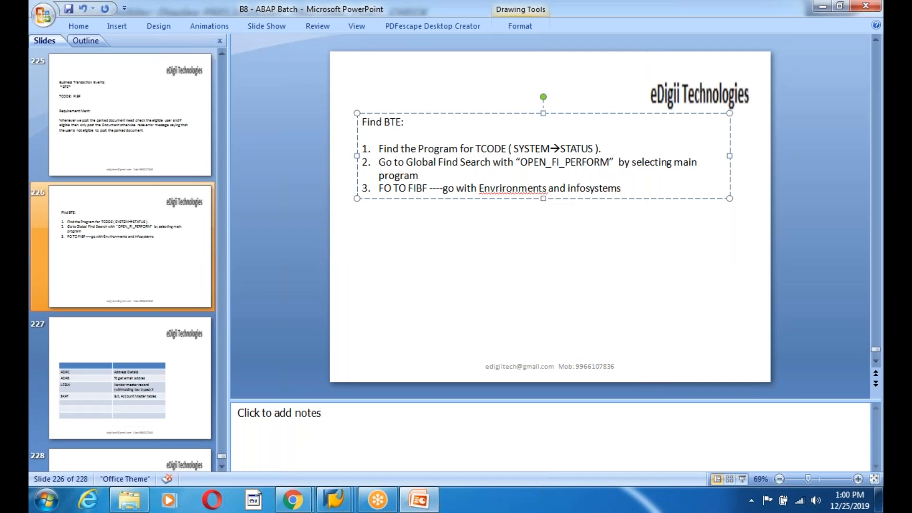
text( and execute.)
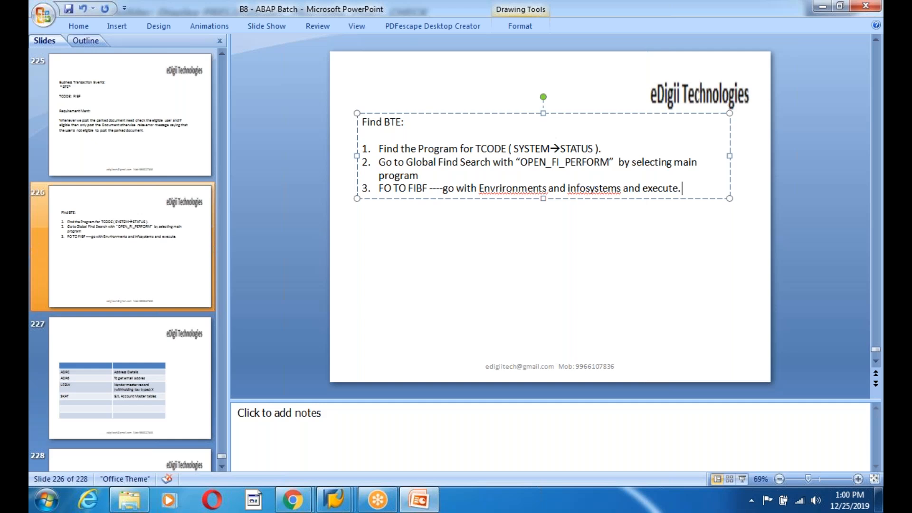
text( It gives all the)
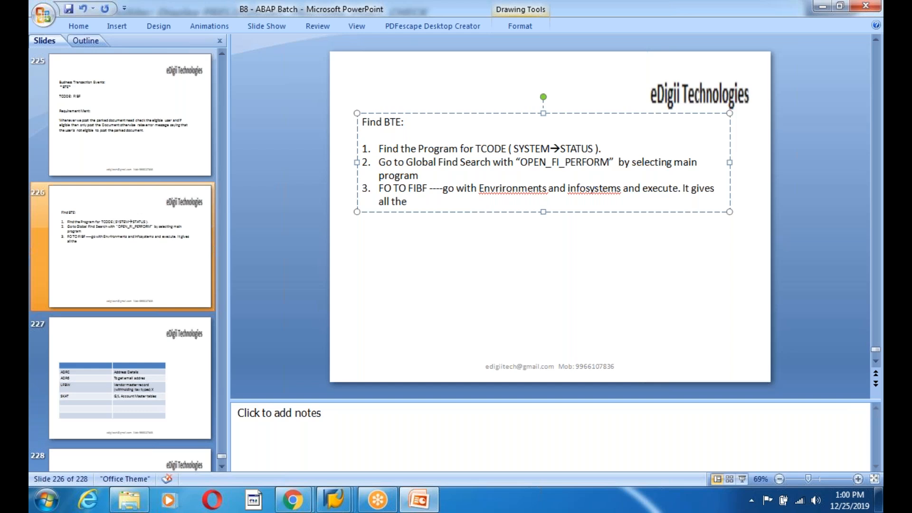
text( BTE)
text('s)
text( .)
key(Return)
- Write slide point 4: “Choose he The BTE which you found in th eprogram and copy the sample function module.”
text(Choose)
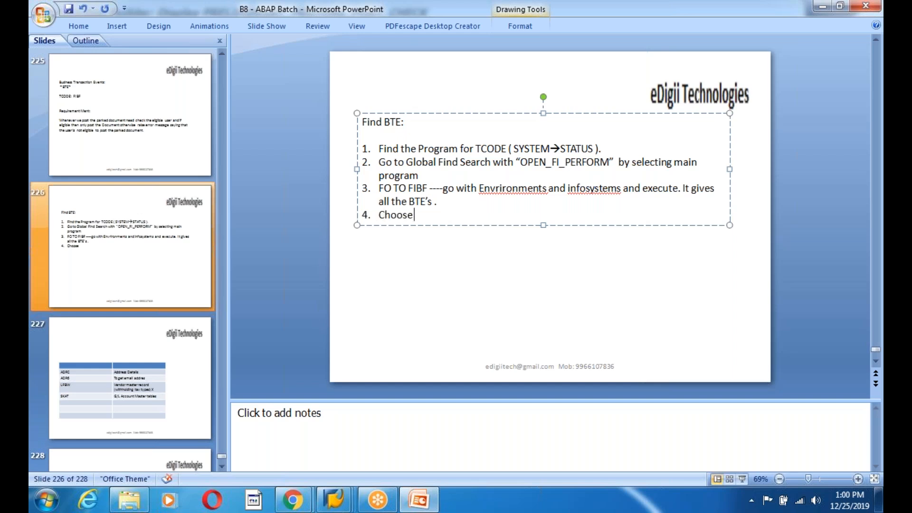
text( he The BTE whic)
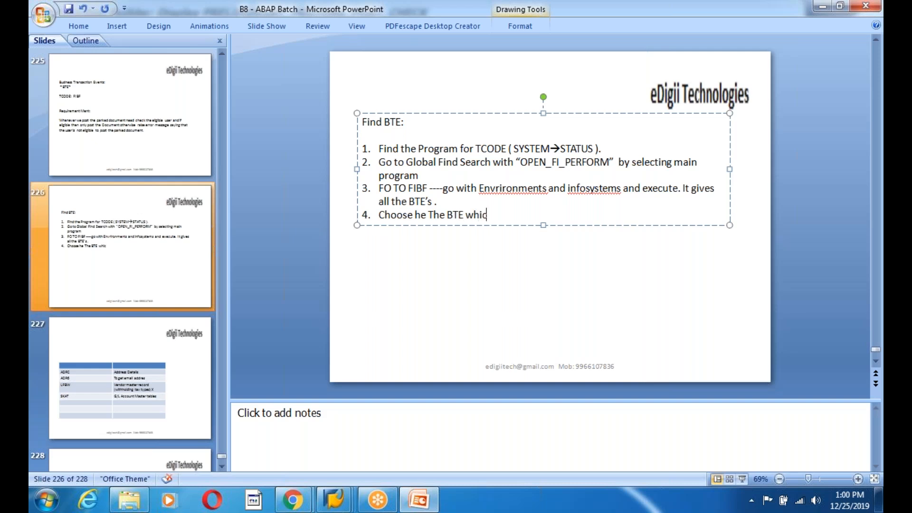
text(h you found in th eprogra)
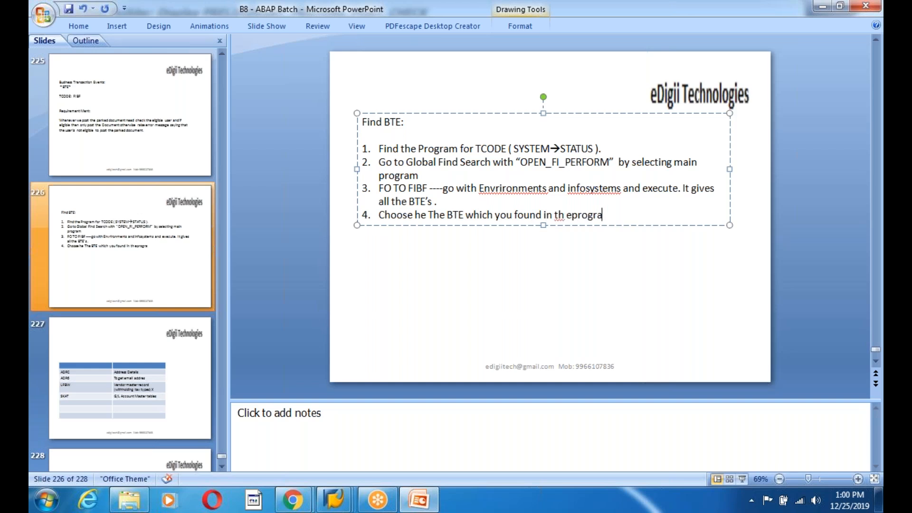
text(m and cop)
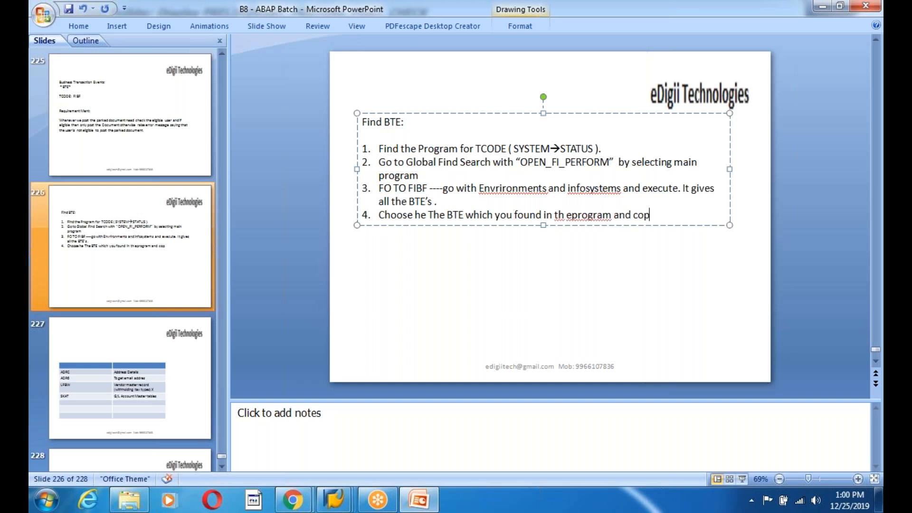
text(y the sample function module.)
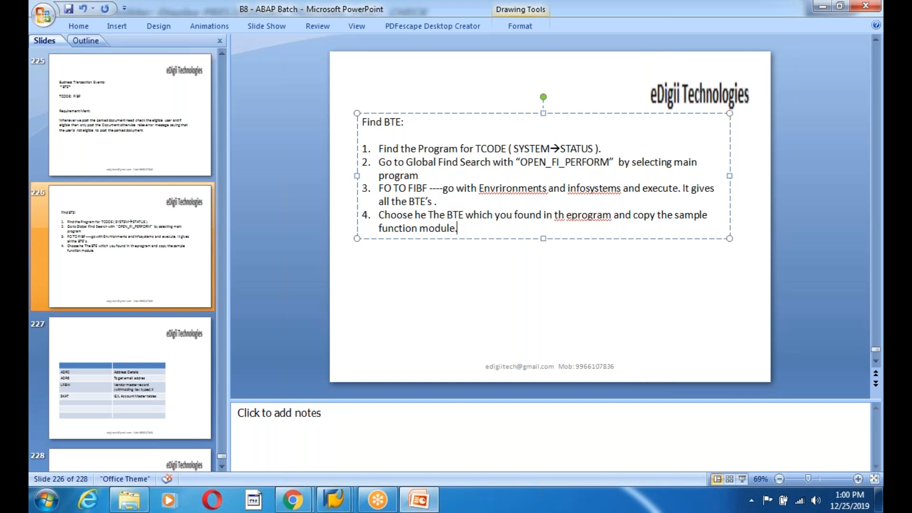
key(Return)
- Switch to the BTE process interfaces screen and execute the search to list all BTEs
key(alt+Tab)
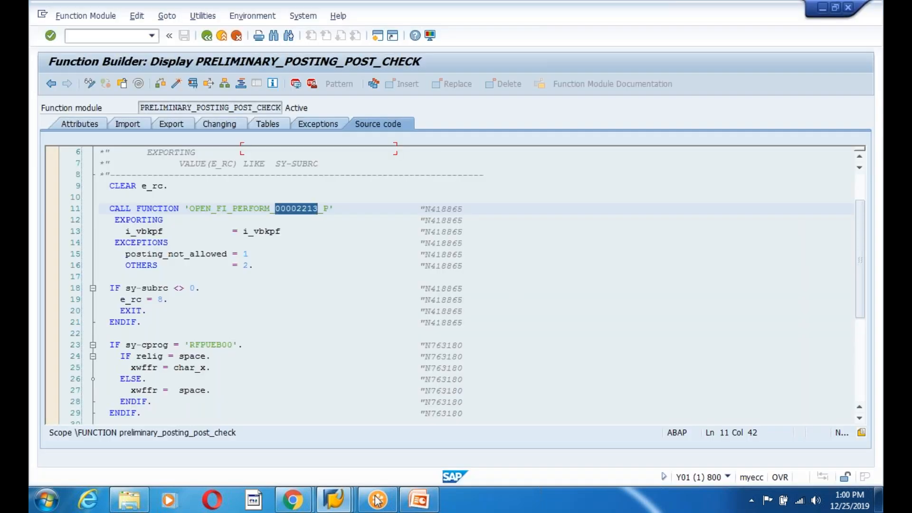
click(322, 507)
click(778, 436)
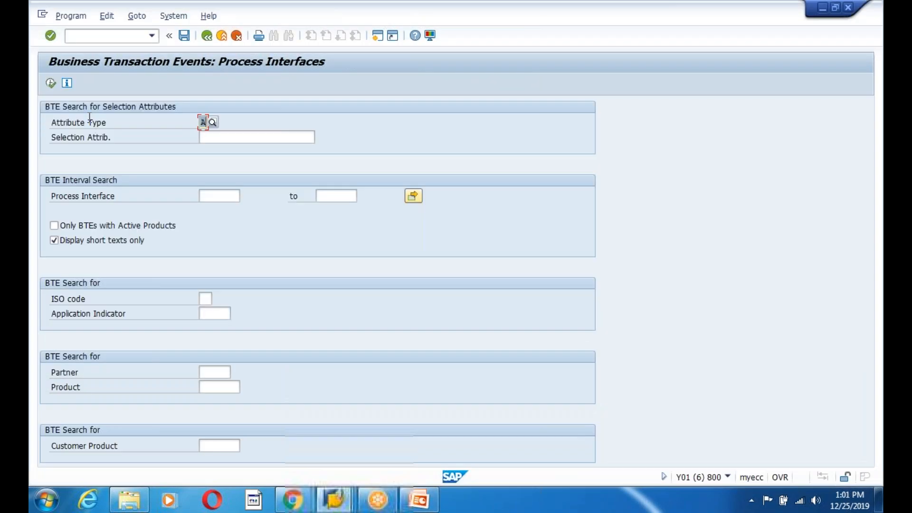
click(51, 83)
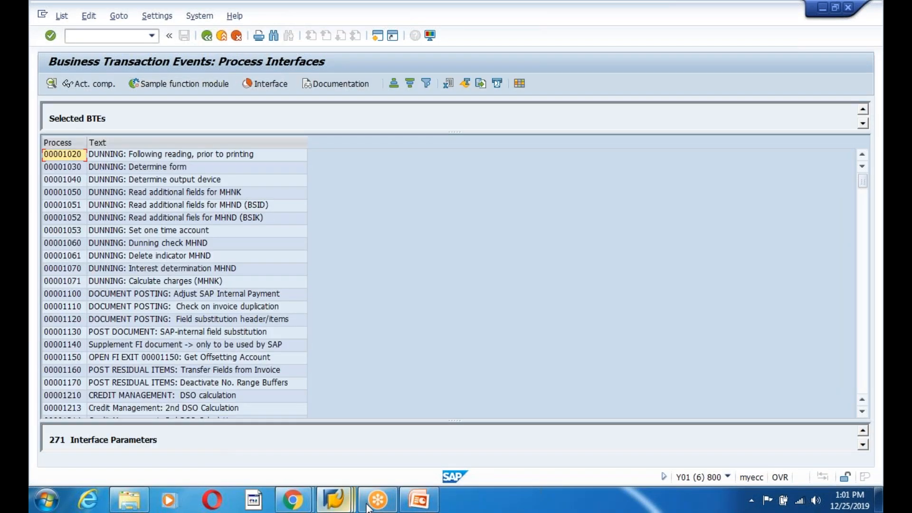
click(334, 500)
click(223, 440)
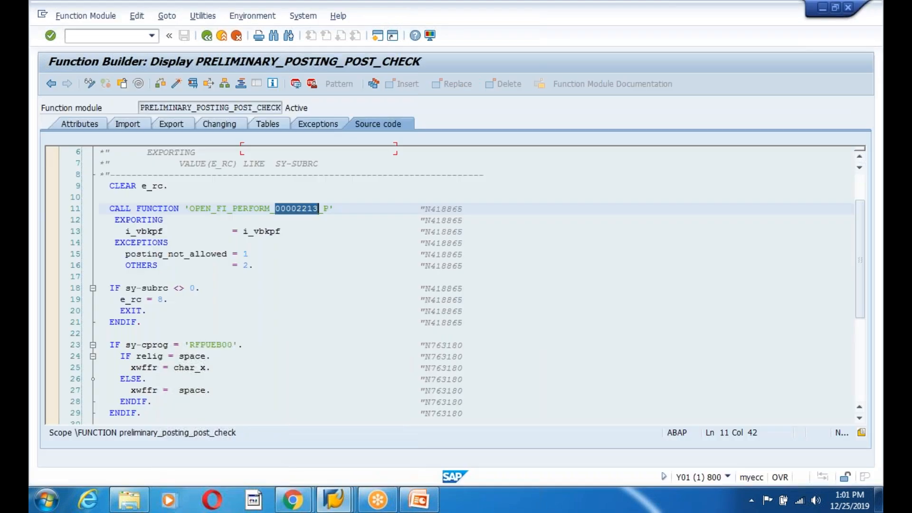
click(333, 500)
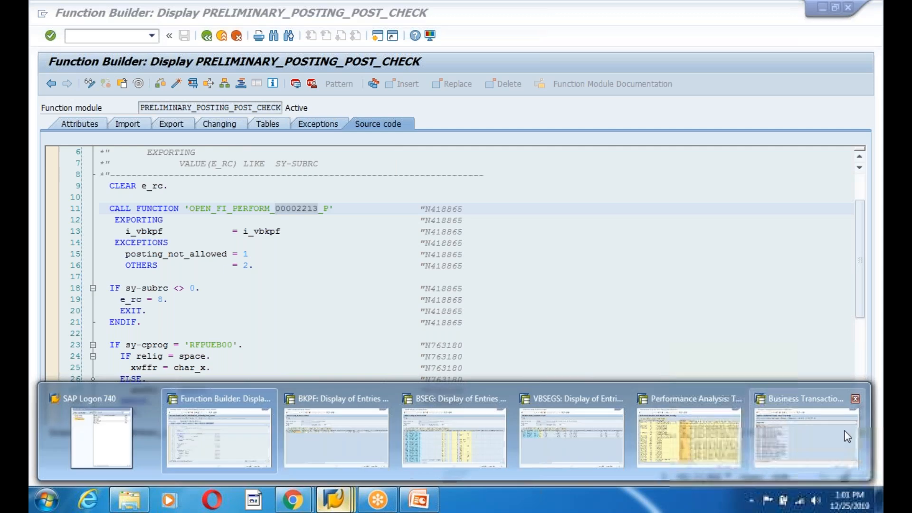
click(803, 446)
- Select BTE 00002213 in the list, open its sample function module and highlight the name SAMPLE_PROCESS_00002213
click(61, 350)
scroll(61, 349, down, 15)
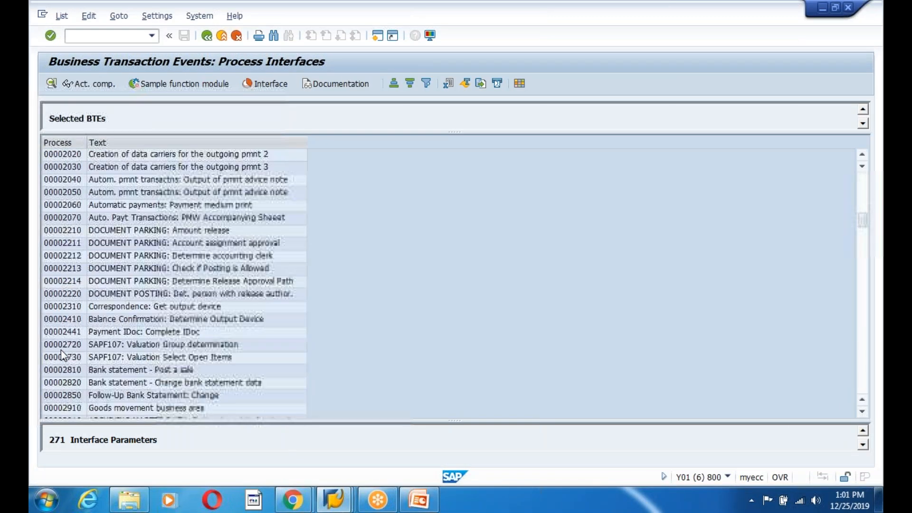
click(65, 243)
click(72, 269)
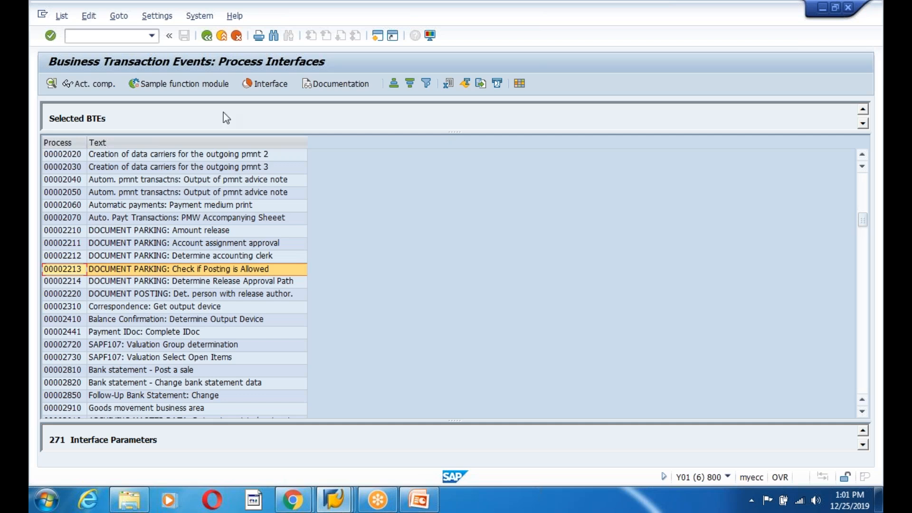
click(177, 87)
drag(259, 137, 148, 135)
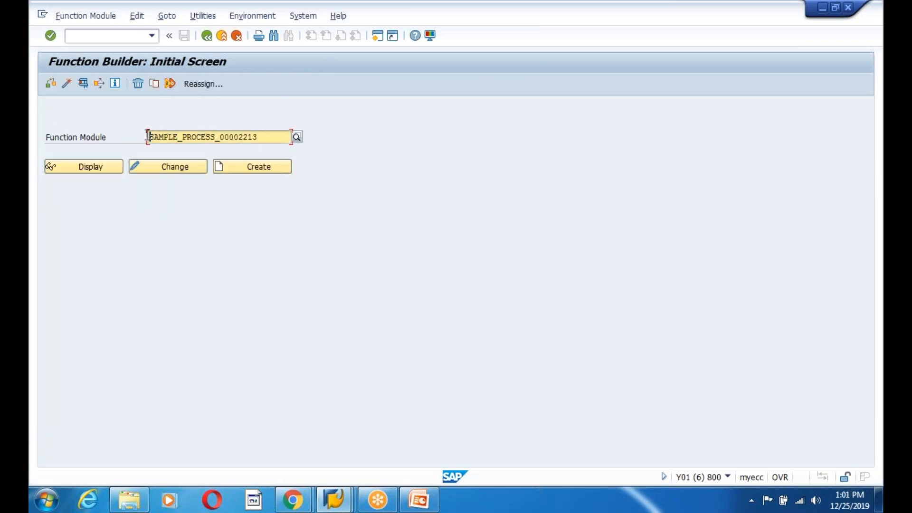
- Return to the slide and open a parenthesis after point 4
click(419, 500)
click(478, 232)
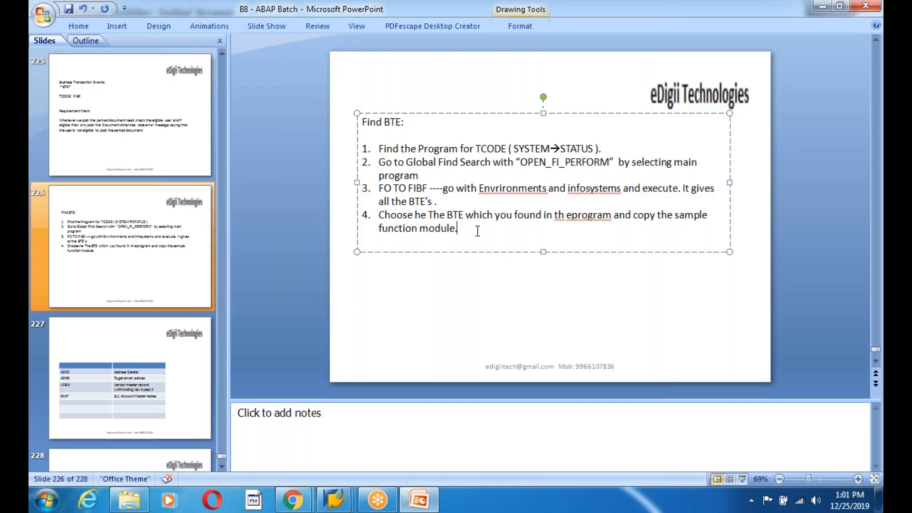
text(()
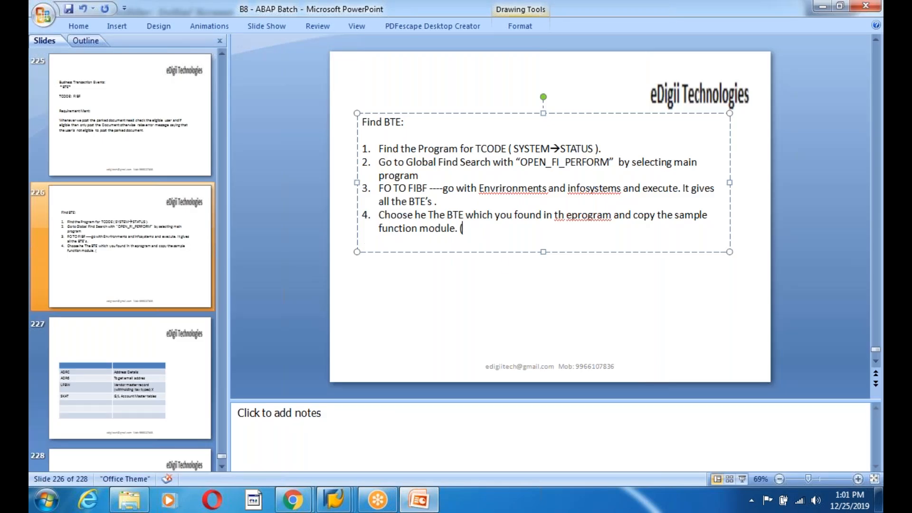